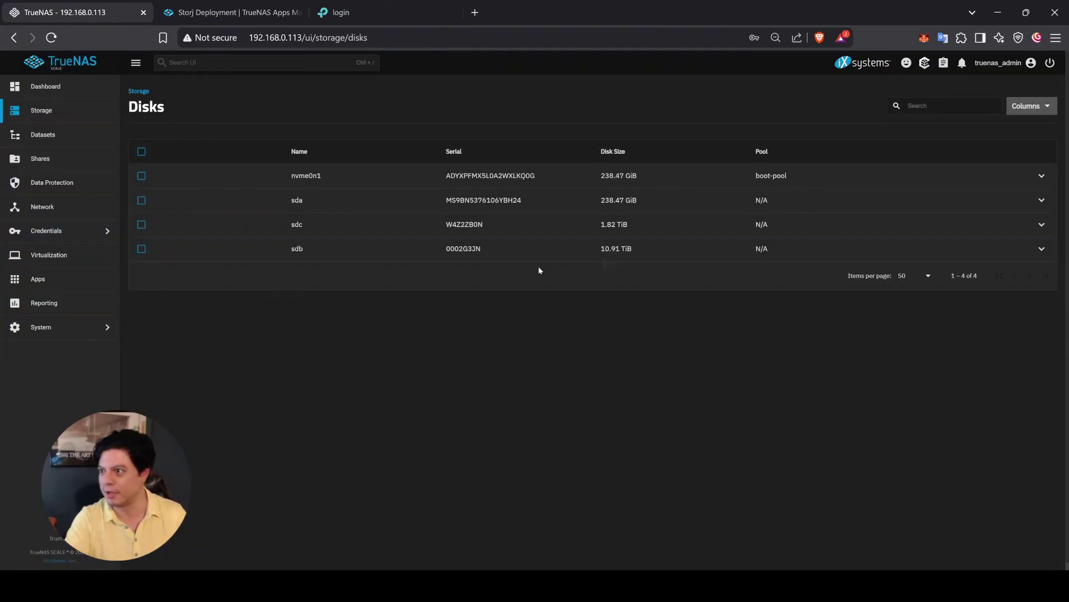
# Step: Switch to the TrueNAS Storj Deployment guide and scroll down to the setup prerequisites
pyautogui.click(225, 12)
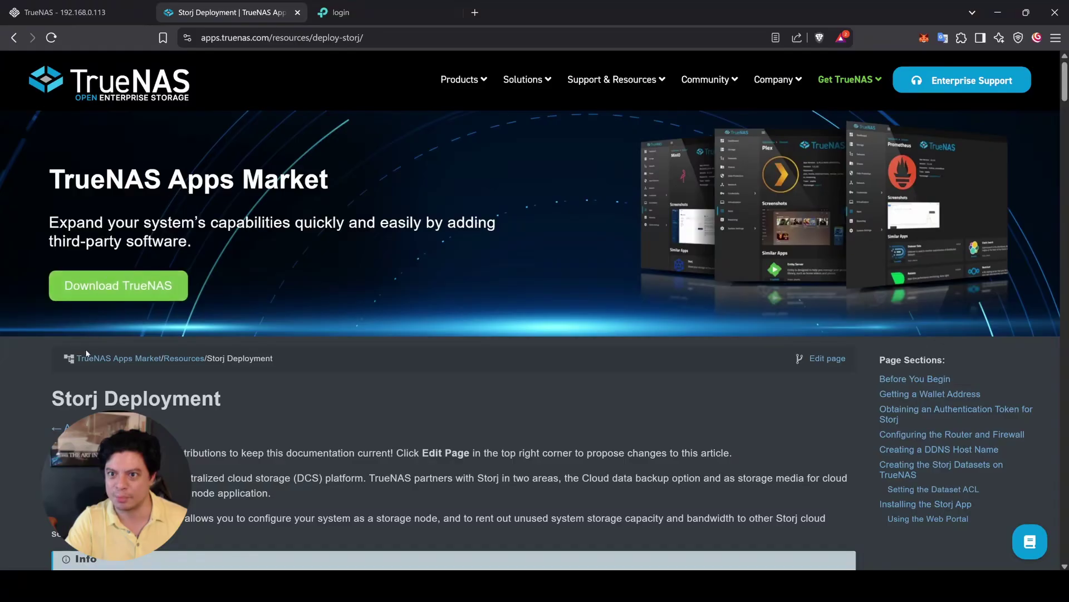
pyautogui.scroll(-2, 24, 422)
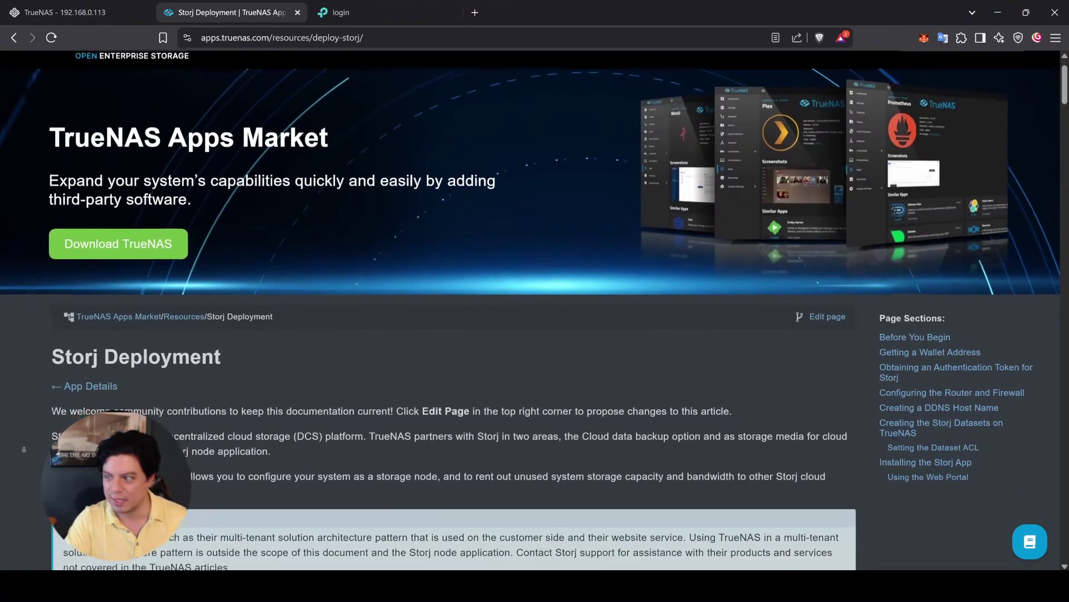
pyautogui.scroll(-2, 24, 449)
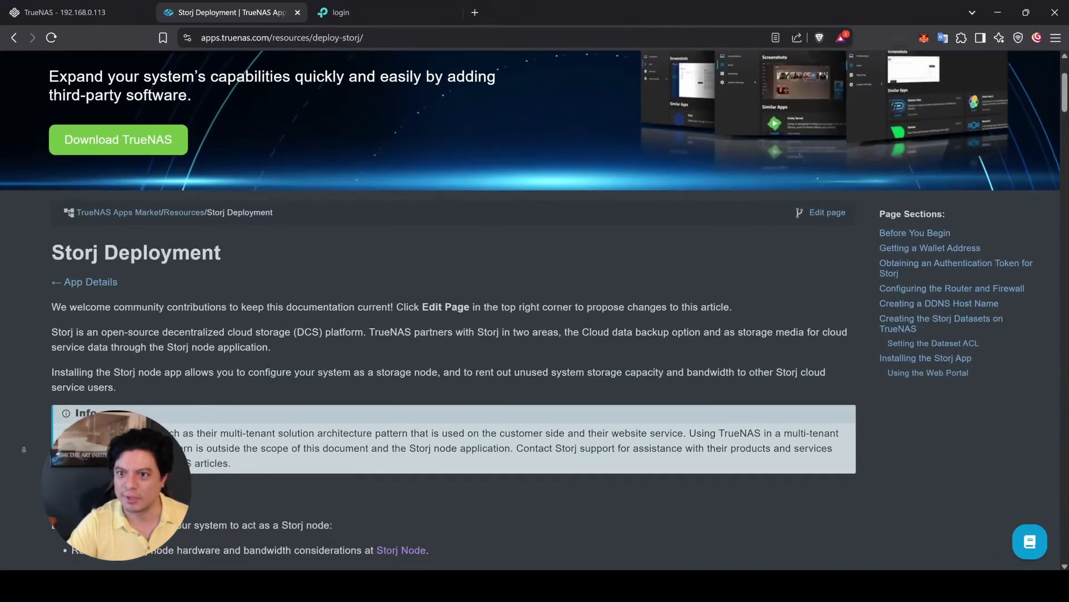
pyautogui.scroll(-2, 24, 449)
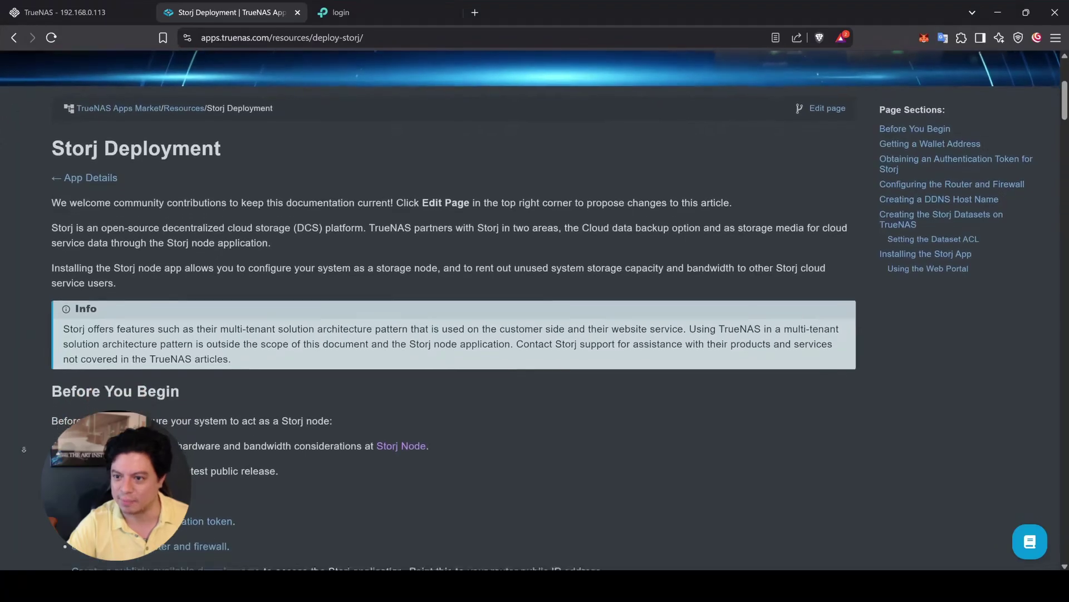
pyautogui.scroll(-2, 24, 449)
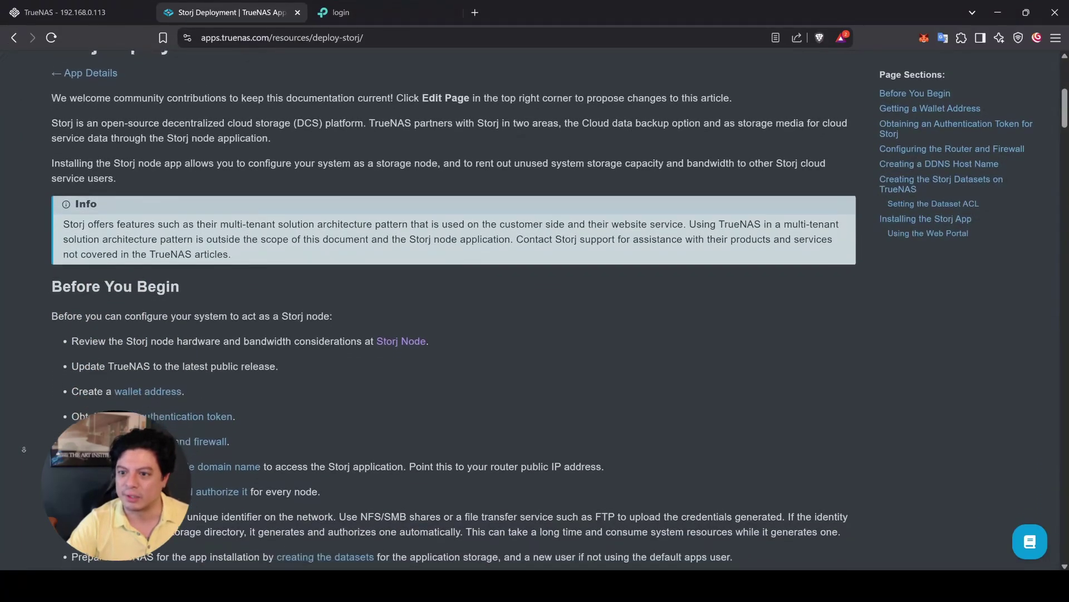
# Step: Open Storj's node guide and Step 1 prerequisites, reviewing CPU, RAID passthrough and bandwidth requirements
pyautogui.click(405, 317)
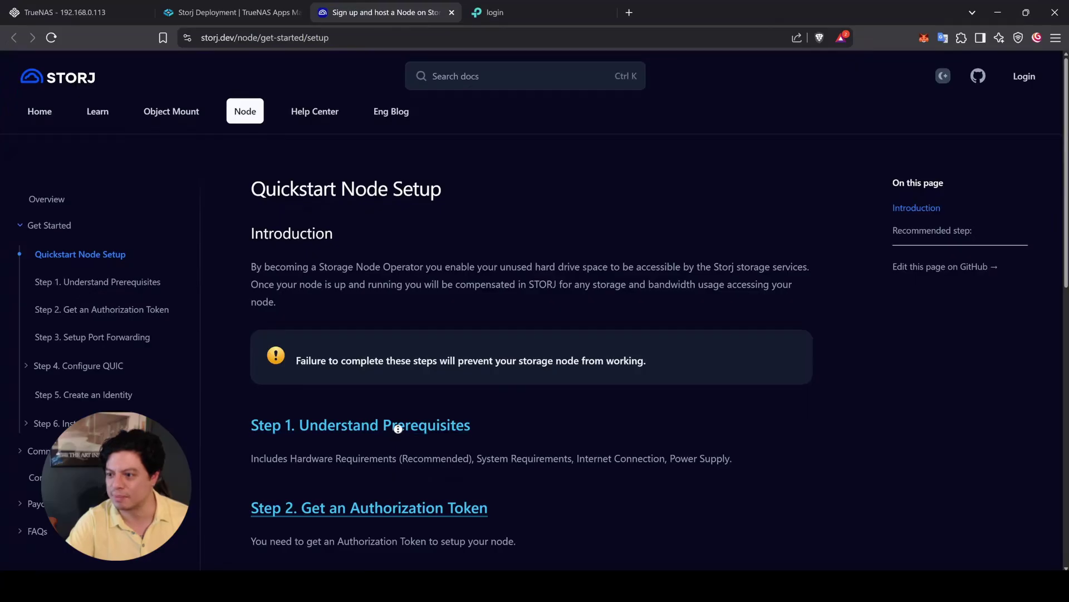
pyautogui.middleClick(396, 426)
pyautogui.click(560, 3)
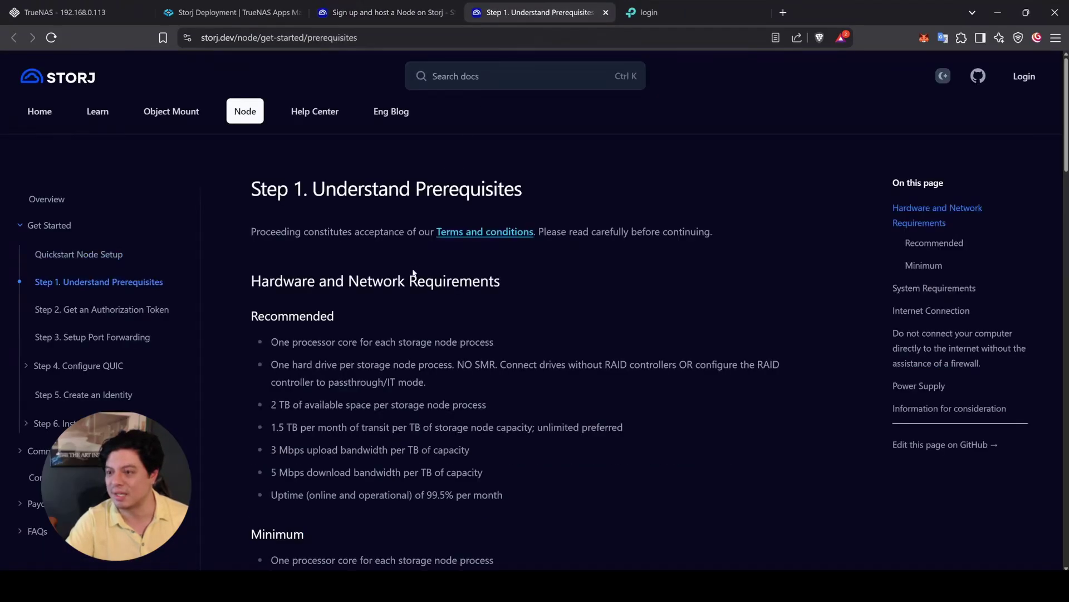
pyautogui.tripleClick(382, 341)
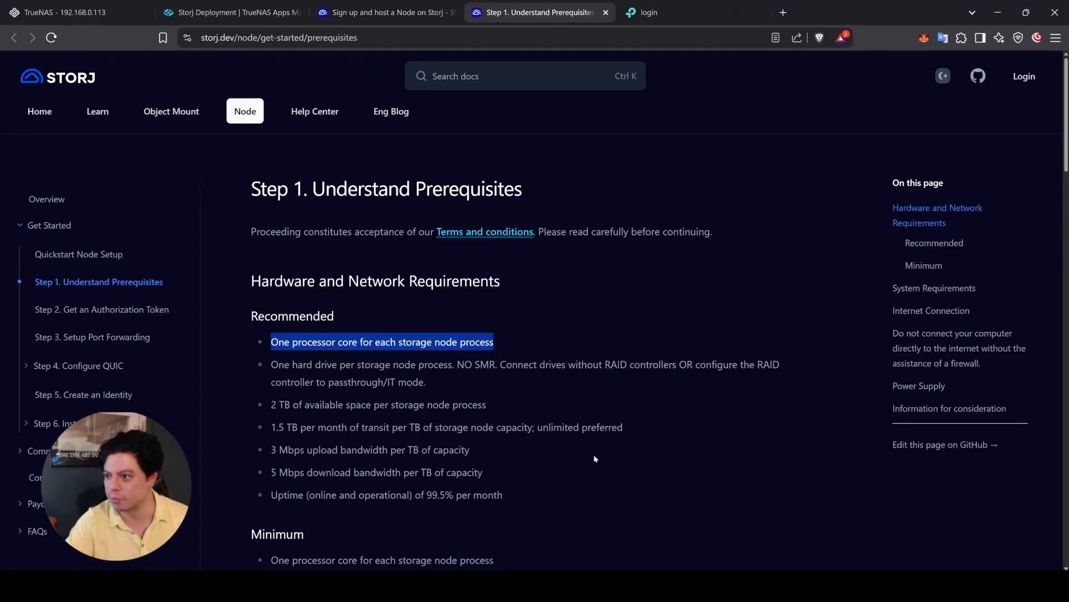
pyautogui.scroll(-2, 594, 448)
pyautogui.moveTo(648, 281); pyautogui.dragTo(612, 291)
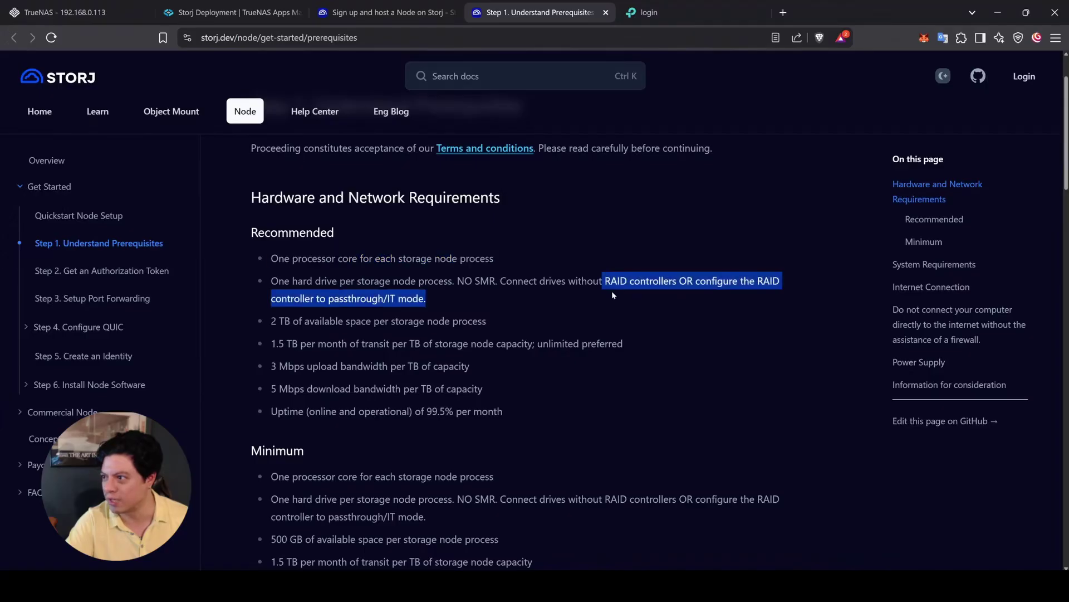
pyautogui.click(612, 291)
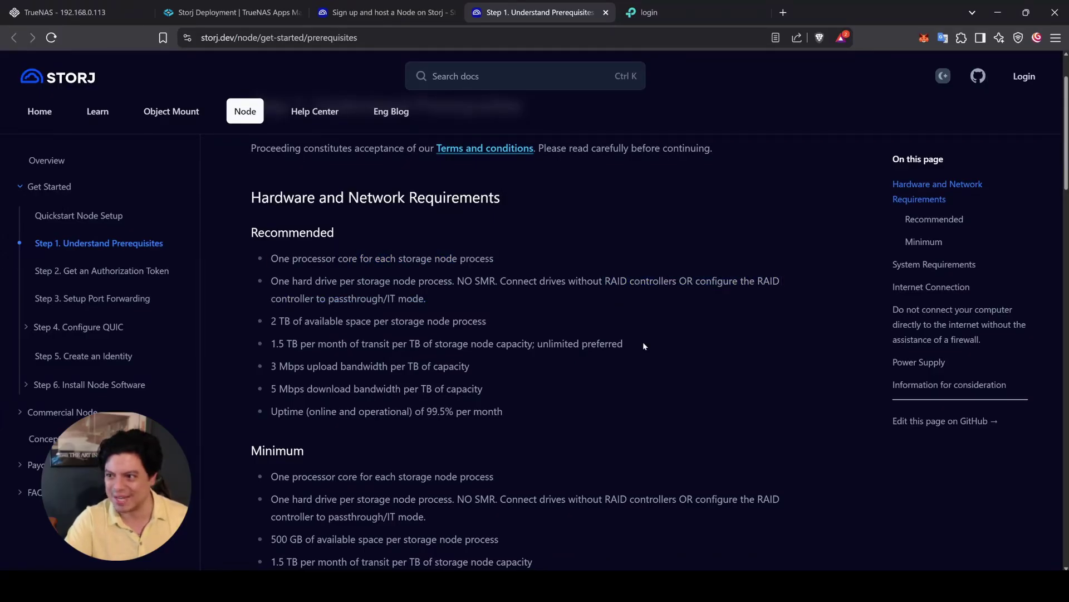
pyautogui.scroll(-3, 635, 335)
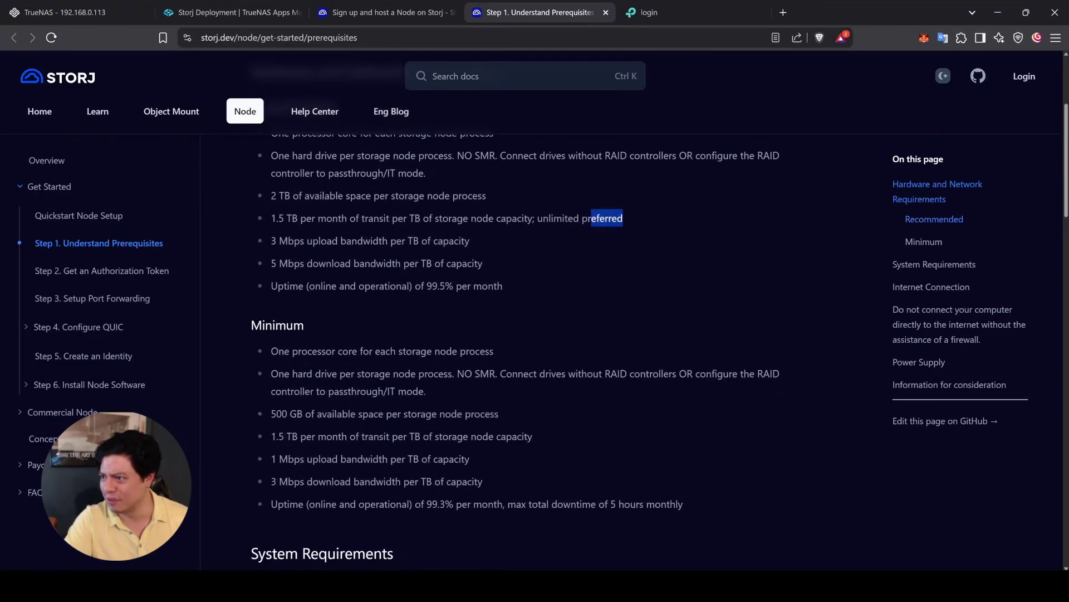
pyautogui.moveTo(592, 218); pyautogui.dragTo(538, 219)
pyautogui.click(553, 322)
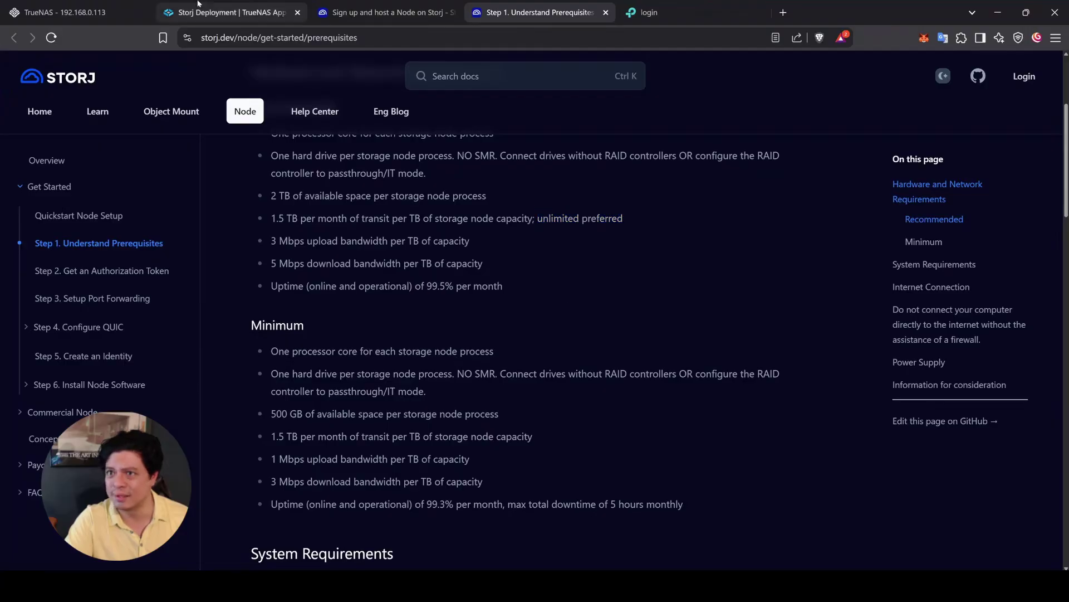
# Step: Back in the TrueNAS guide, scroll down to the Getting a Wallet Address section
pyautogui.click(198, 11)
pyautogui.scroll(-2, 28, 301)
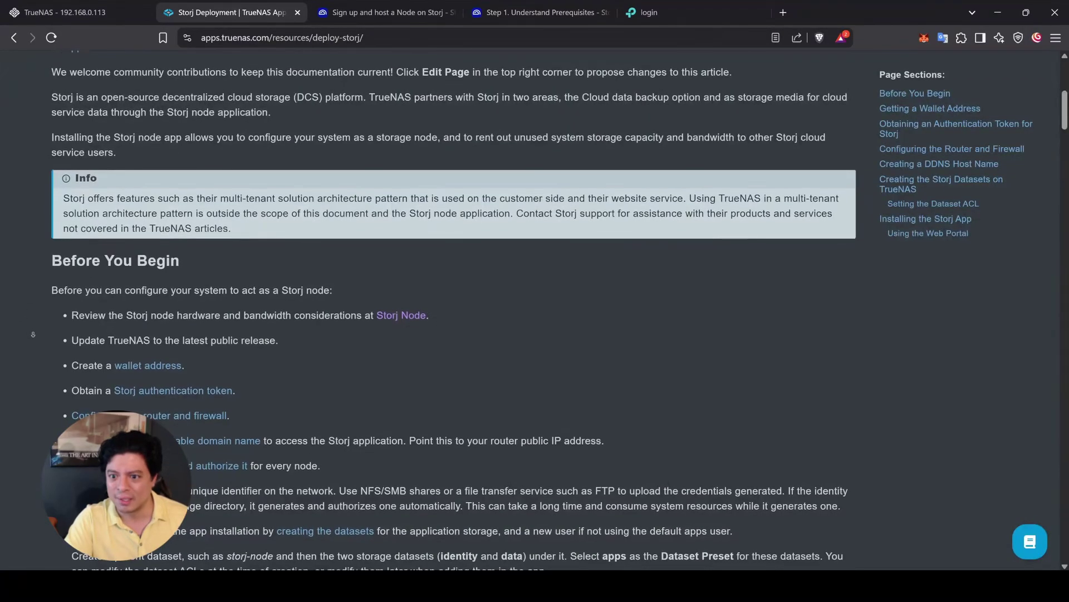
pyautogui.scroll(-5, 33, 344)
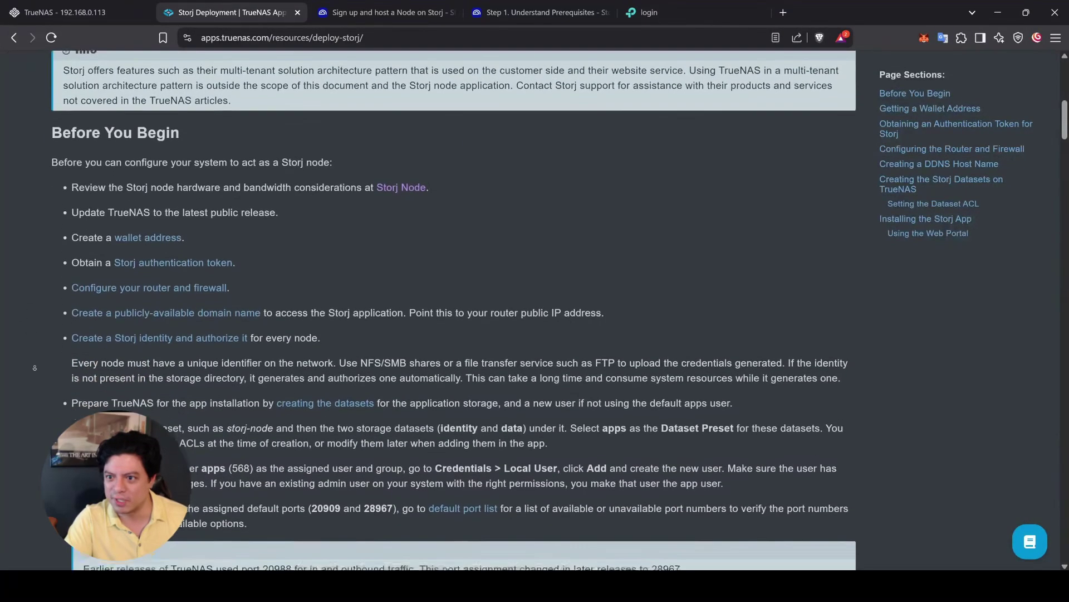
pyautogui.scroll(-4, 35, 368)
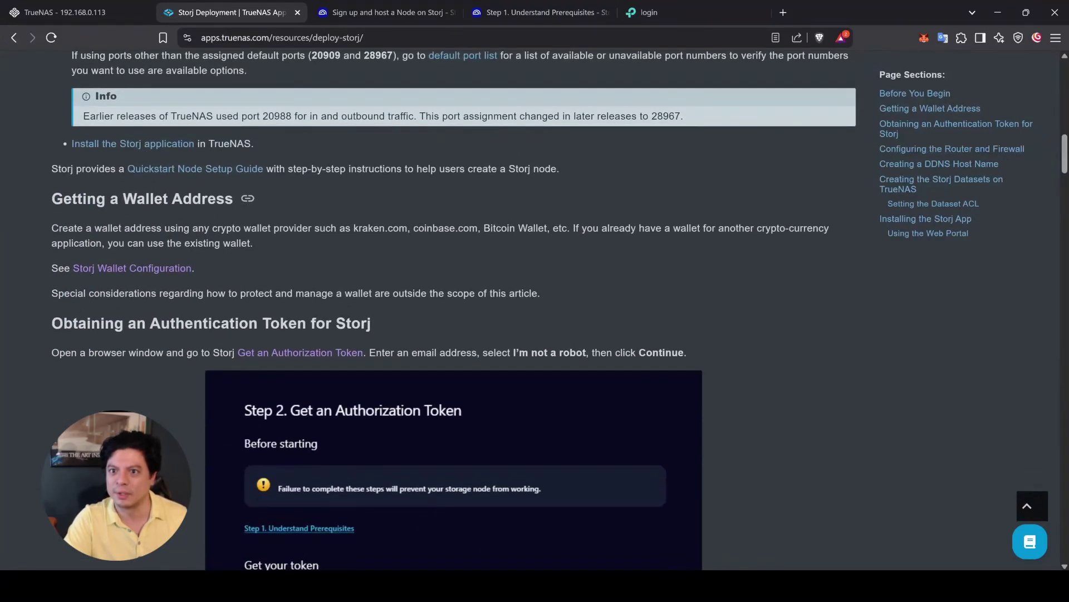
pyautogui.moveTo(50, 198); pyautogui.dragTo(565, 289)
pyautogui.click(336, 254)
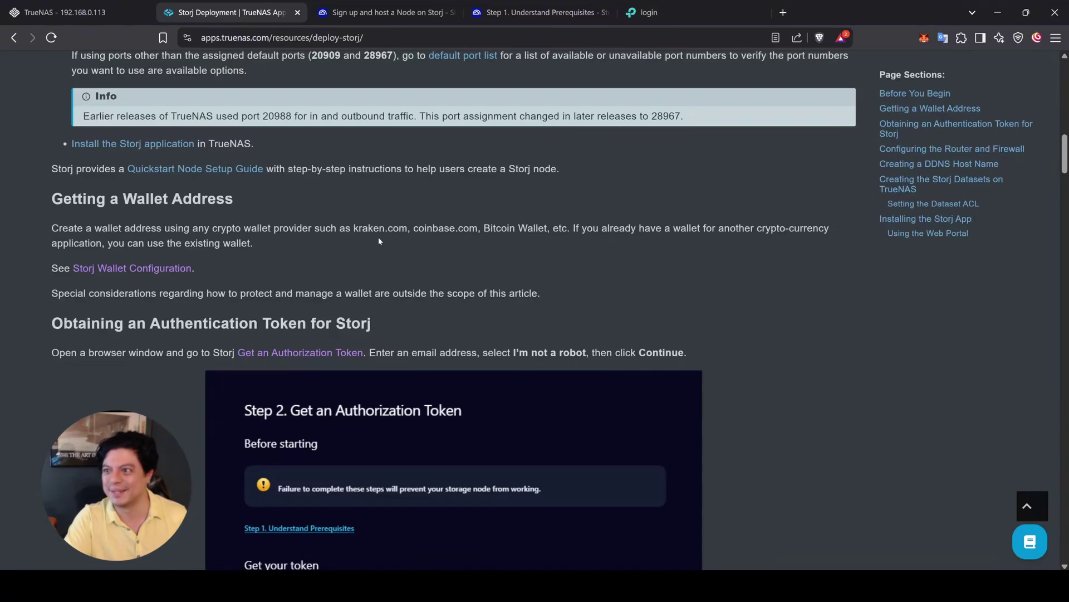
# Step: Paste the wallet address into the Notepad notes and start a new line
pyautogui.click(924, 38)
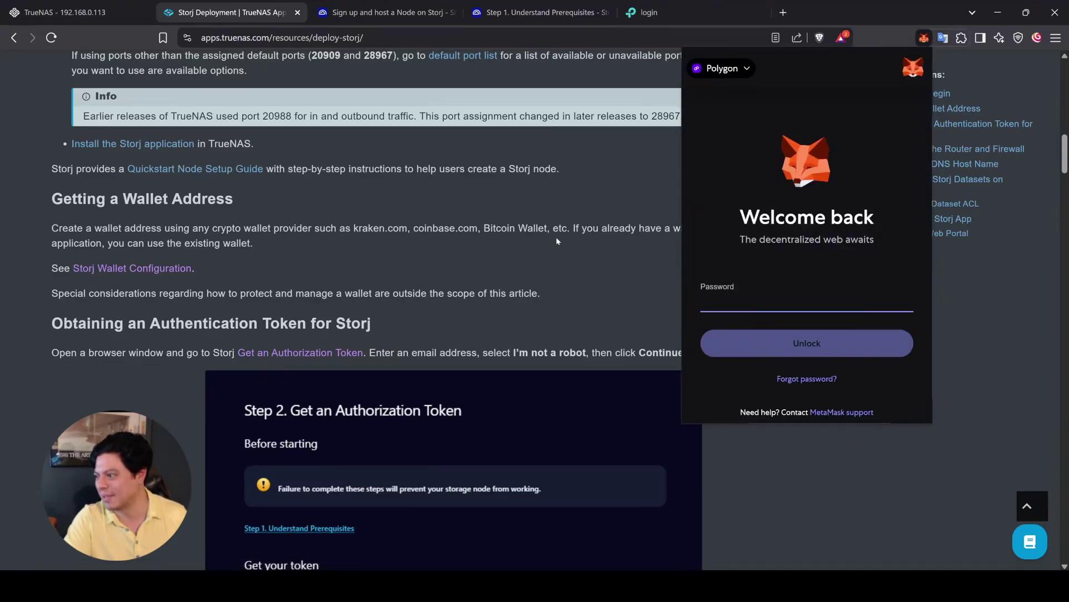
pyautogui.click(557, 241)
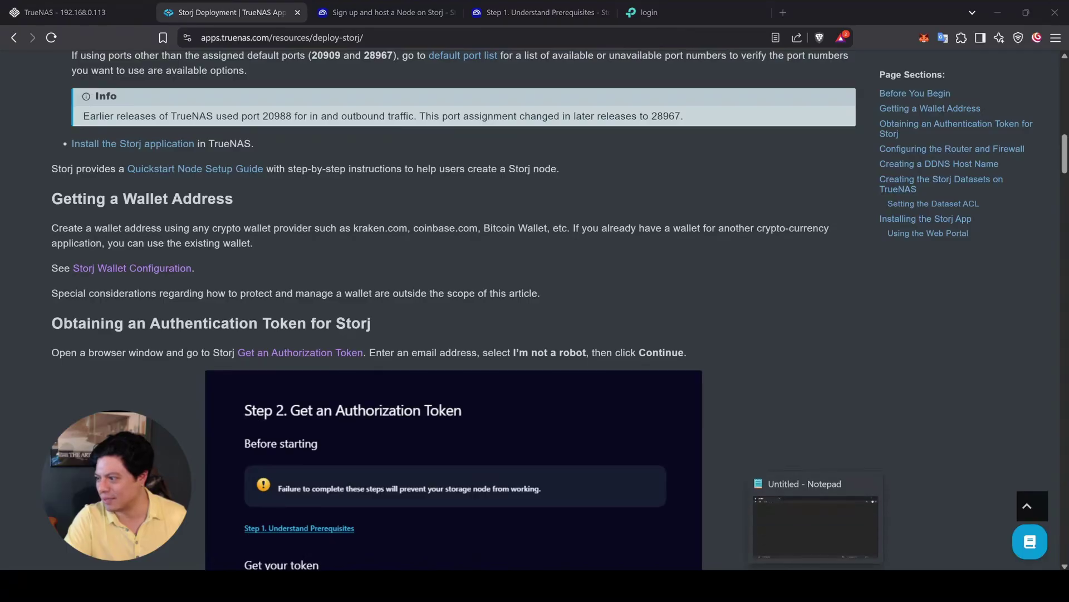
pyautogui.click(914, 425)
pyautogui.write('0x9C9dd3996879FA91153c3DCdaA5eC0dbdc3786Cc')
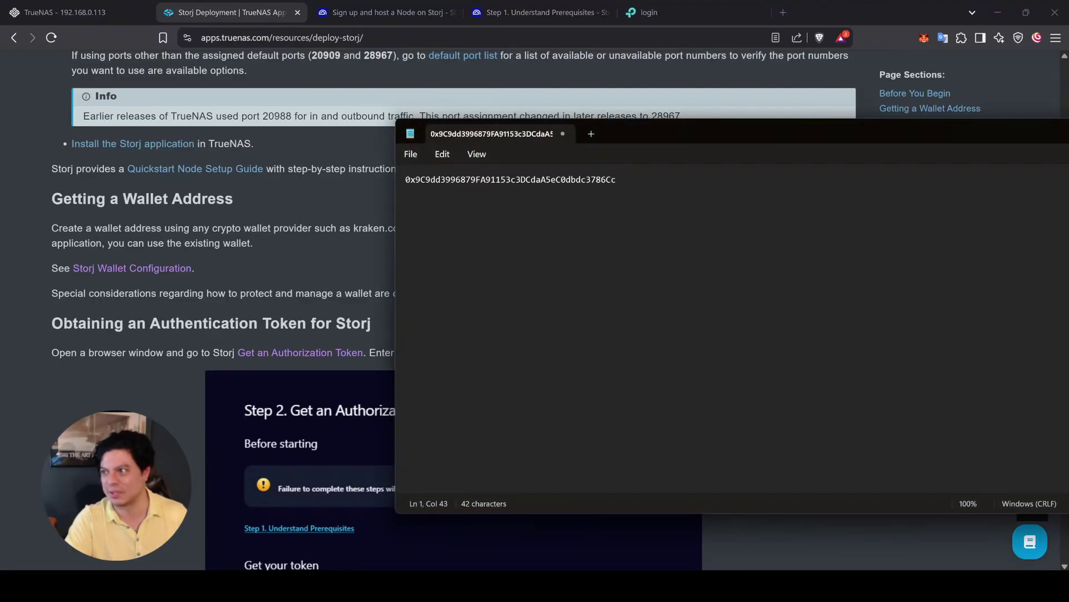
pyautogui.press('Return')
# Step: Generate a Storj authorization token on the Get an Authorization Token page and select it
pyautogui.click(382, 259)
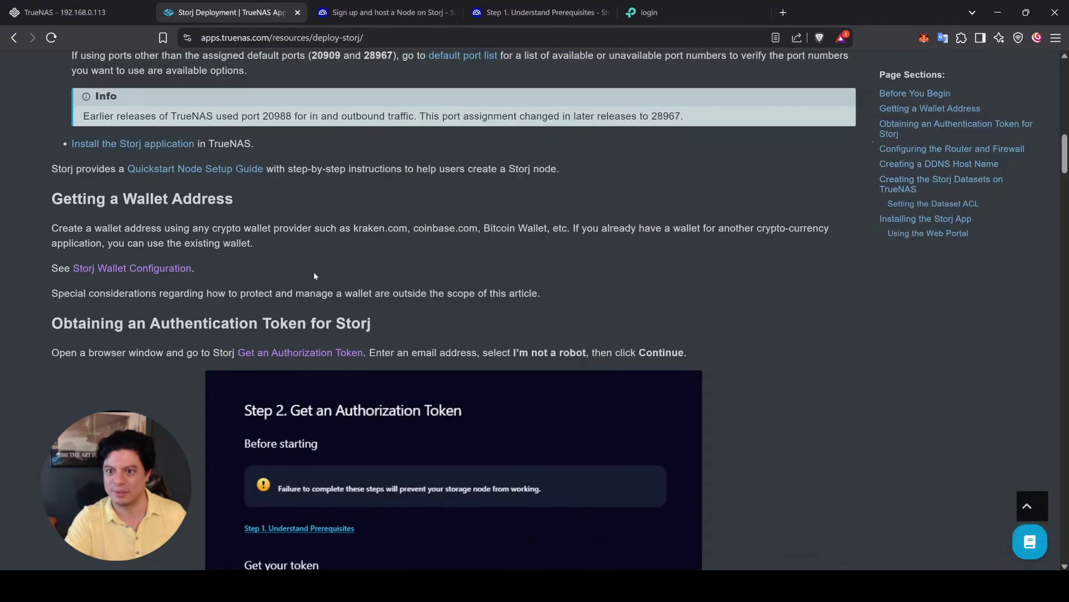
pyautogui.scroll(-2, 32, 321)
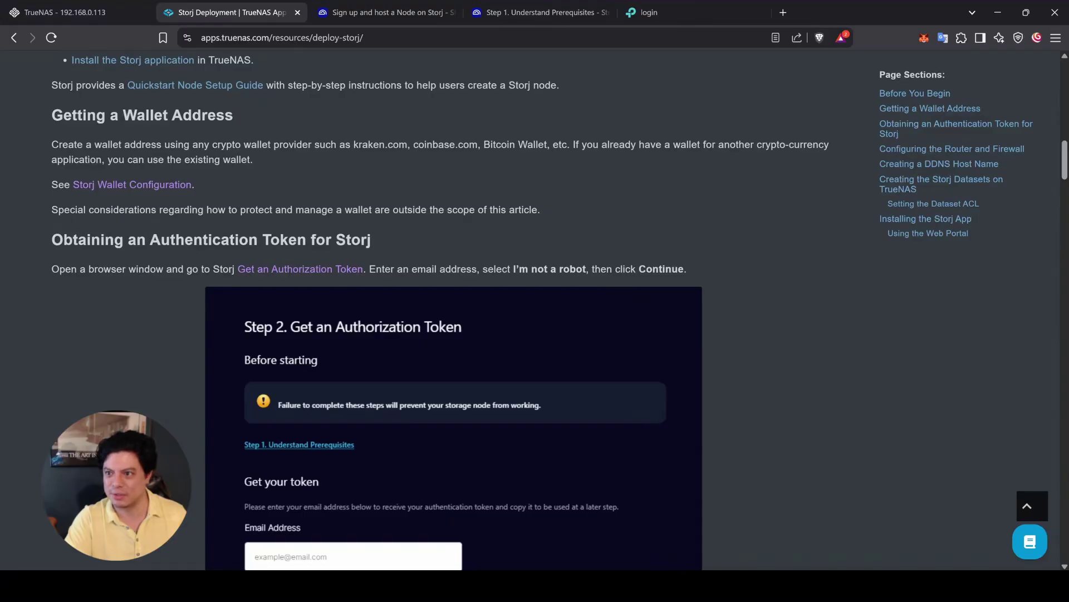
pyautogui.middleClick(334, 269)
pyautogui.click(394, 4)
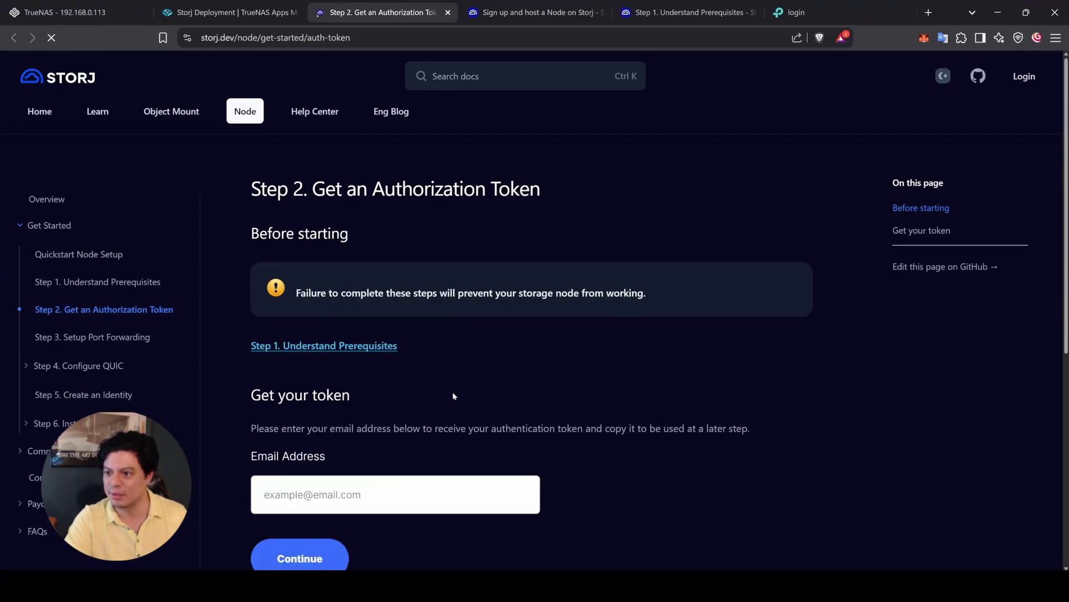
pyautogui.scroll(-2, 560, 129)
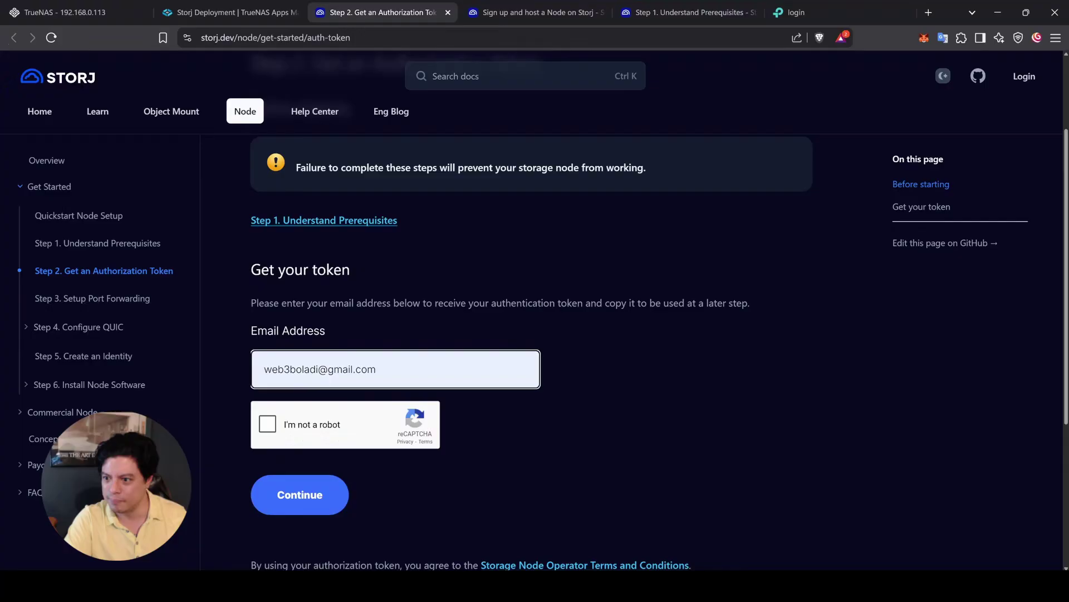
pyautogui.click(267, 424)
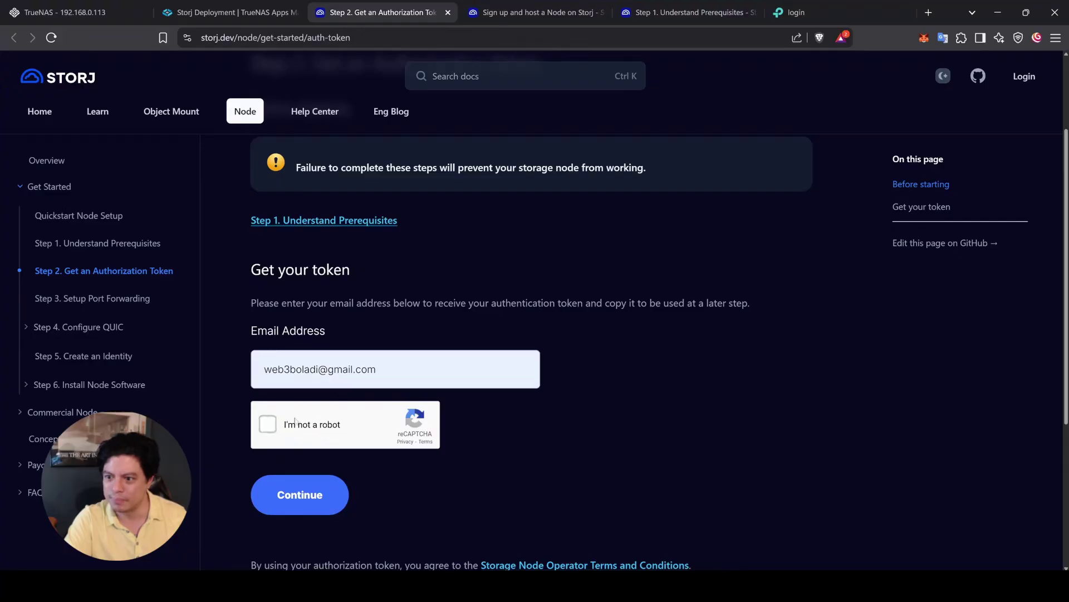
pyautogui.click(295, 494)
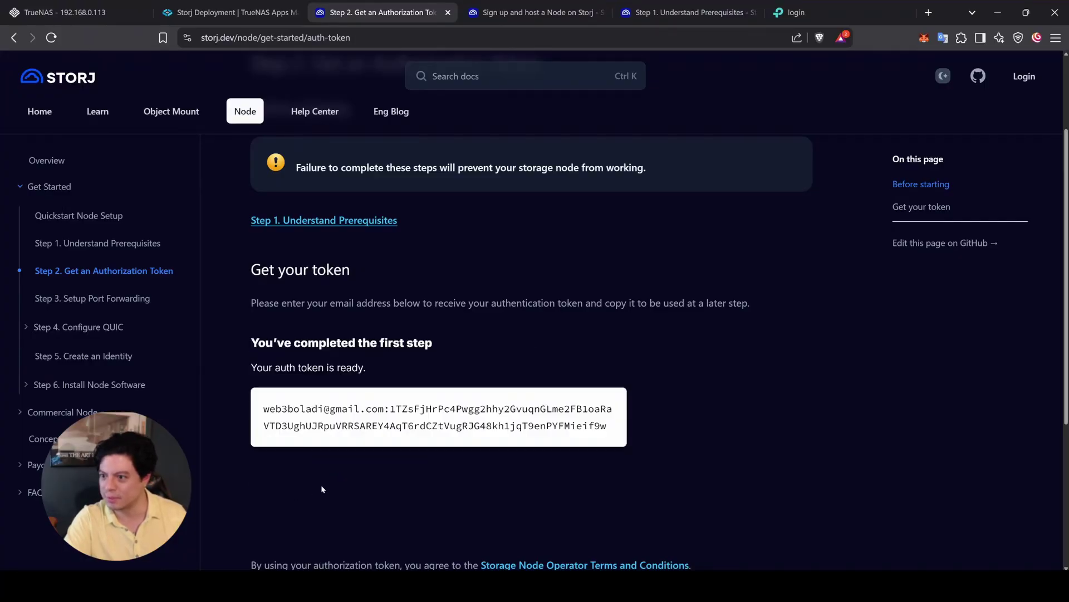
pyautogui.tripleClick(374, 408)
pyautogui.hotkey('ctrl', 'c')
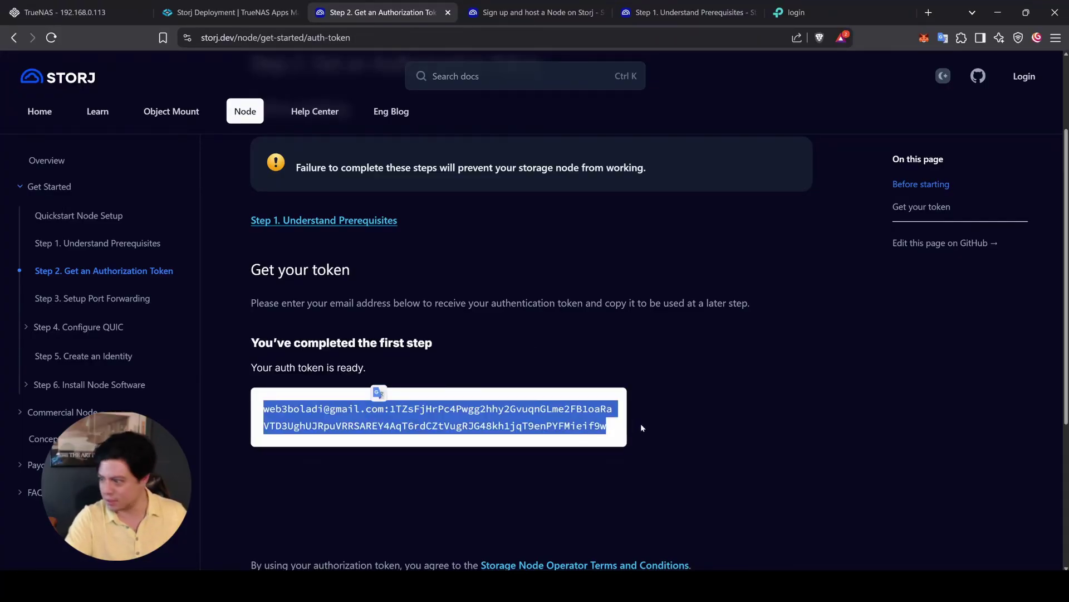
# Step: Paste the auth token into Notepad and return to the TrueNAS Storj deployment guide
pyautogui.click(824, 591)
pyautogui.hotkey('ctrl', 'v')
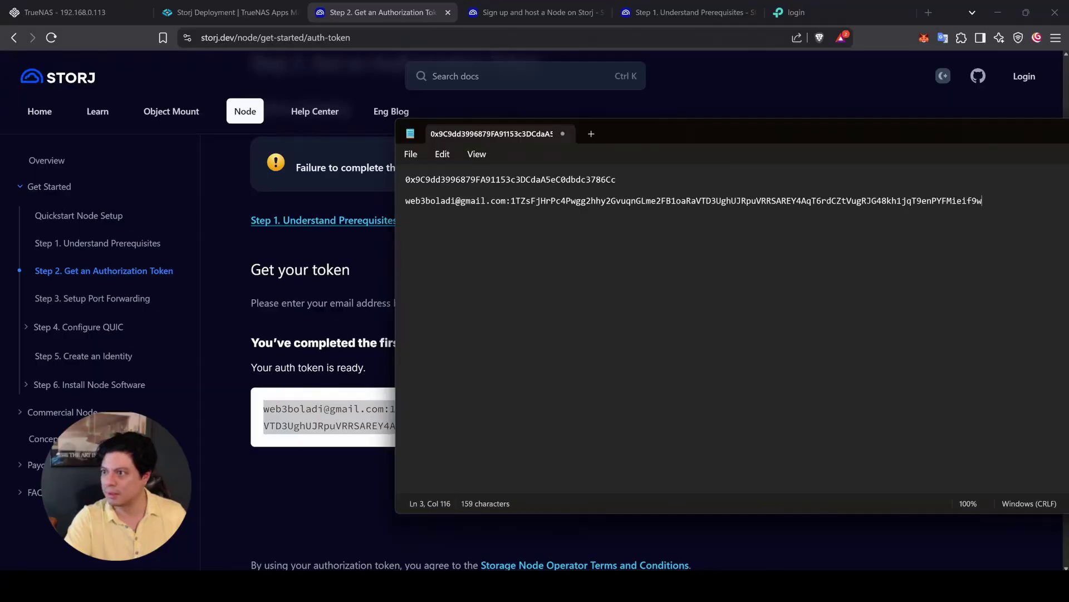
pyautogui.click(234, 59)
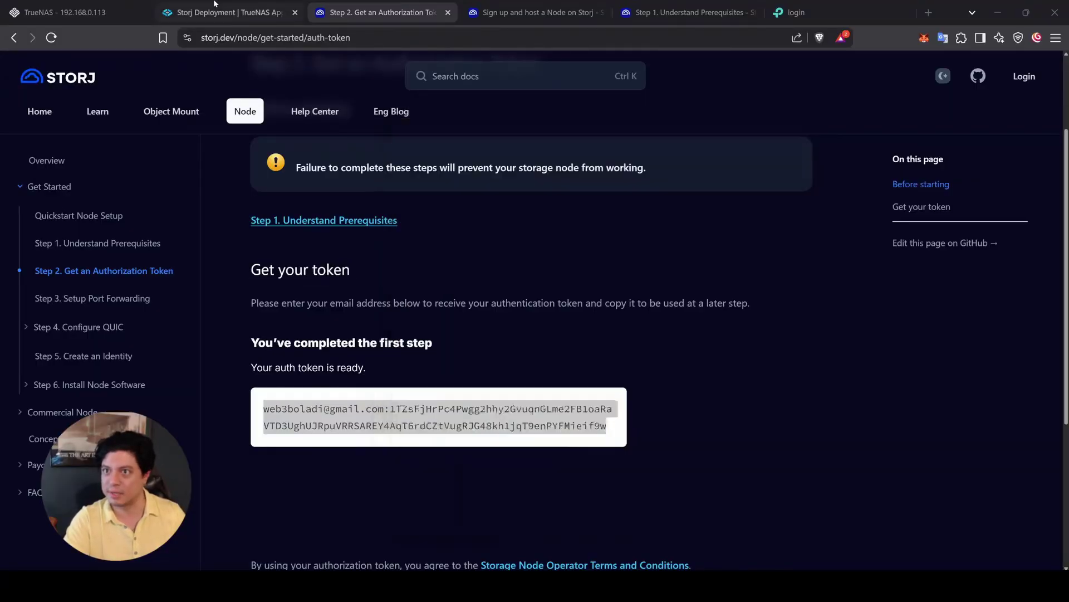
pyautogui.click(229, 12)
pyautogui.scroll(-10, 116, 387)
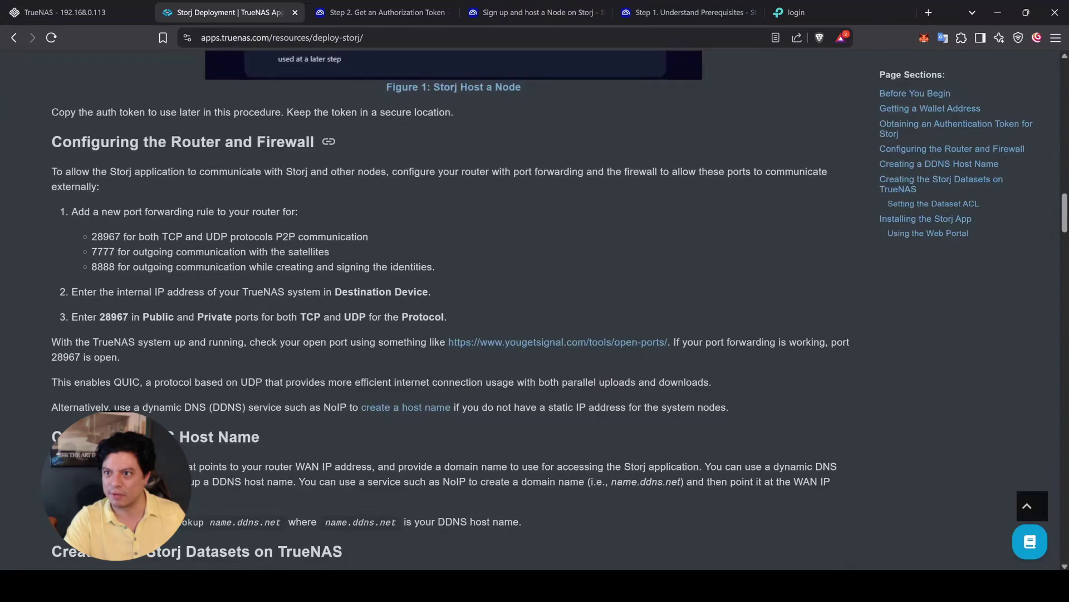
# Step: Log into the Archer A8 router with the saved password and open Advanced > NAT Forwarding > Port Forwarding
pyautogui.moveTo(97, 237); pyautogui.dragTo(120, 237)
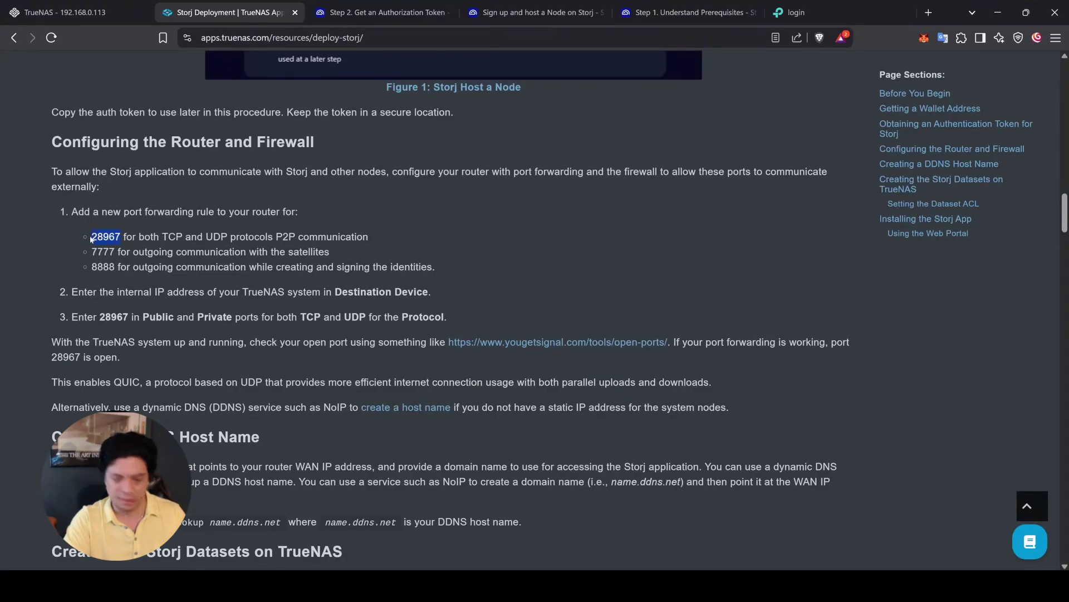
pyautogui.click(794, 12)
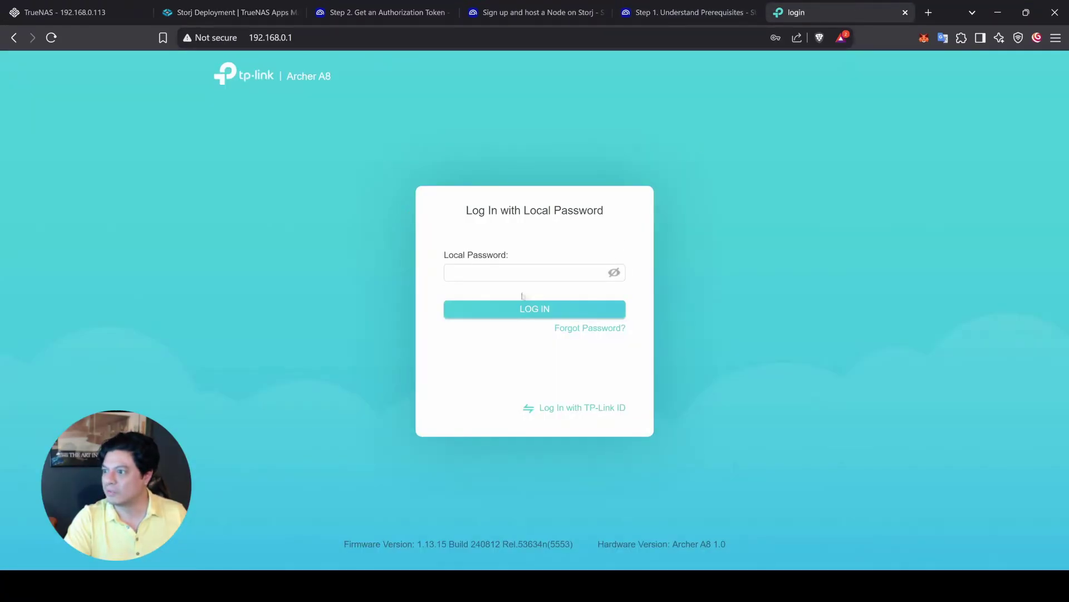
pyautogui.click(522, 273)
pyautogui.click(532, 302)
pyautogui.click(539, 308)
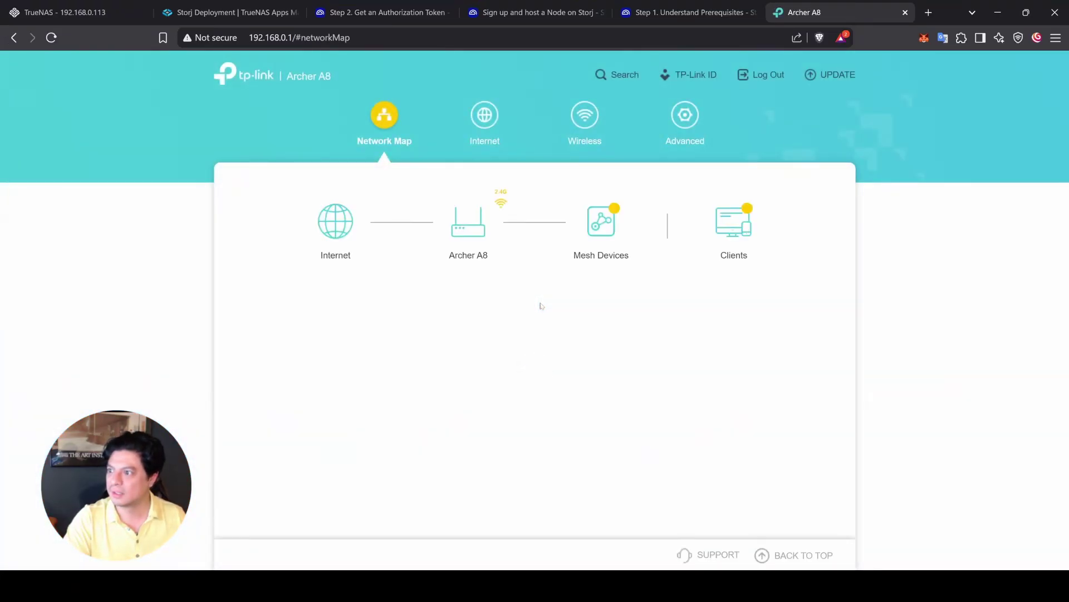
pyautogui.click(685, 116)
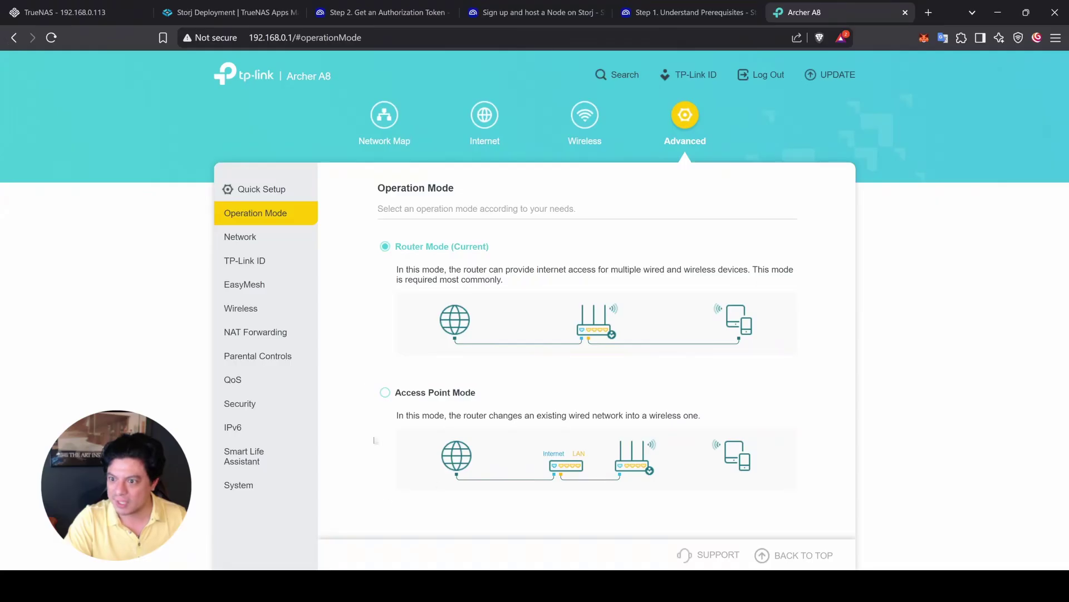
pyautogui.click(255, 332)
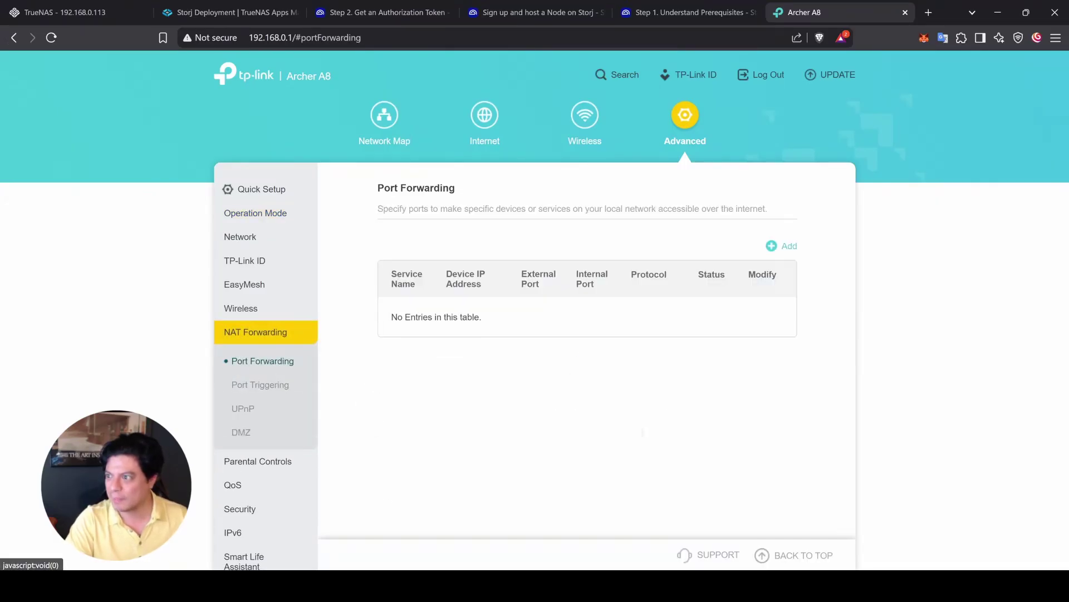
# Step: Add forwarding rule stj0 for port 28967 to 192.168.0.113, protocol All
pyautogui.click(775, 245)
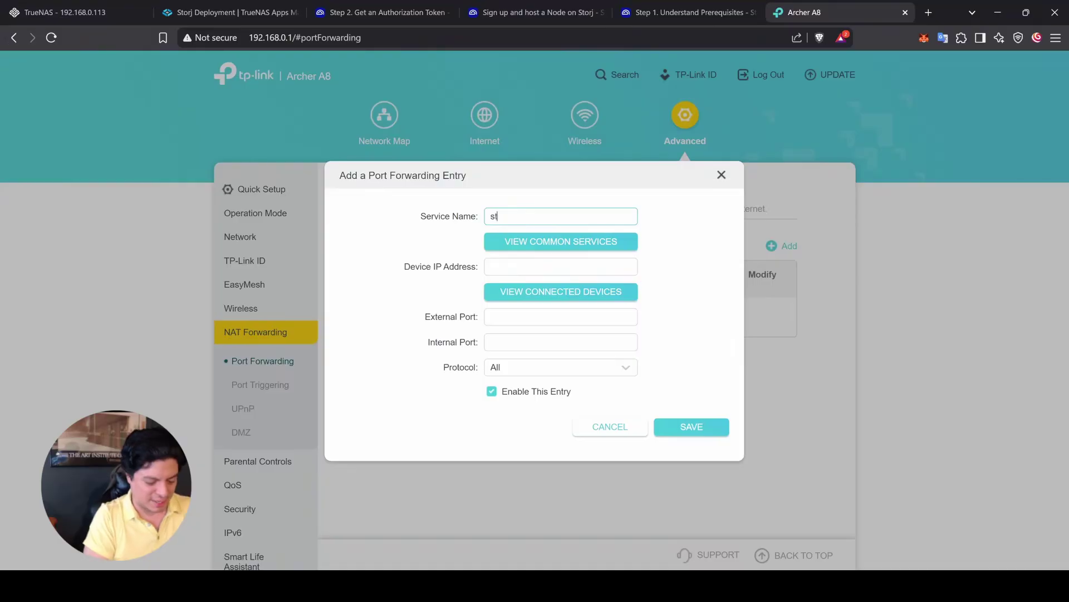
pyautogui.write('stj0')
pyautogui.click(560, 266)
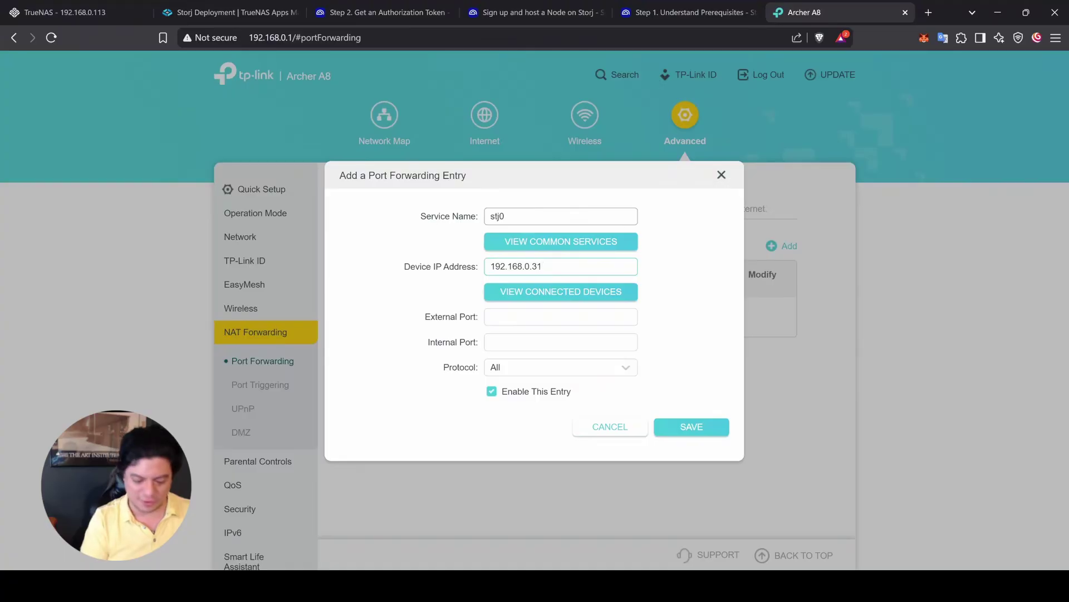
pyautogui.click(561, 316)
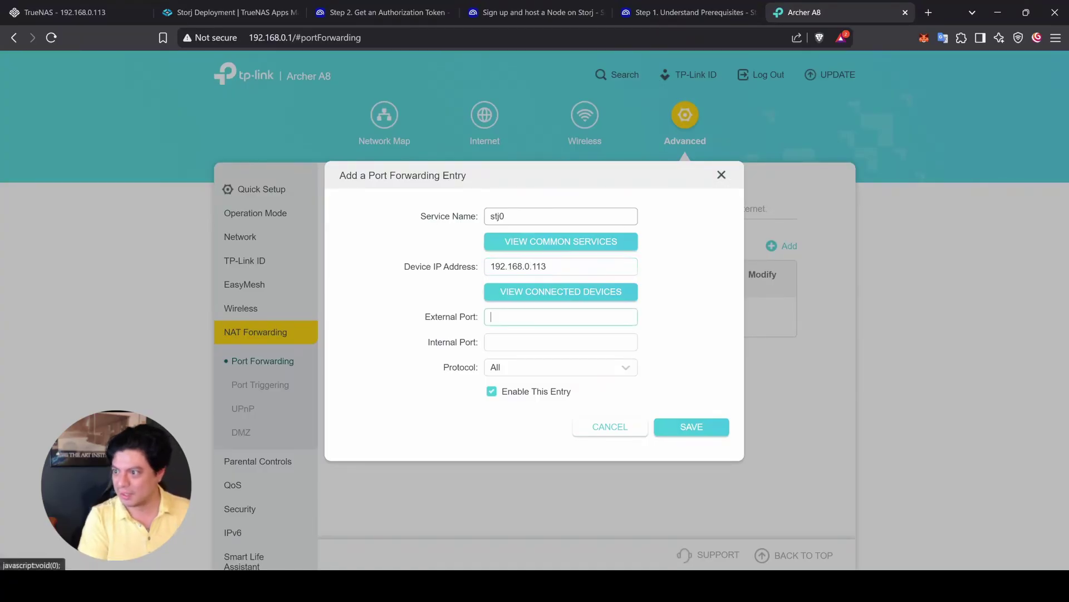
pyautogui.write('28967')
pyautogui.click(561, 342)
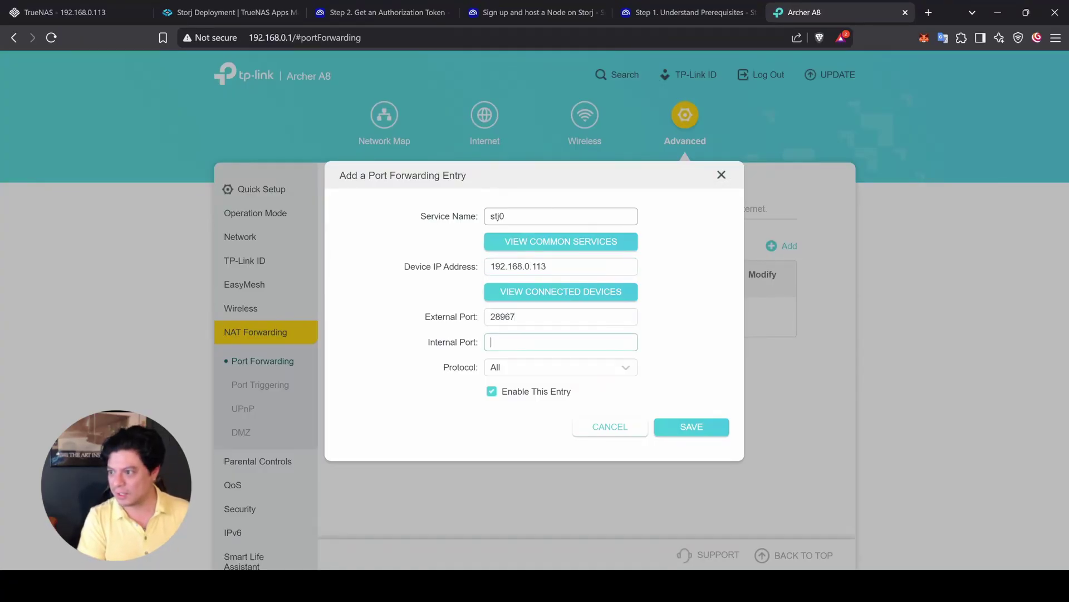
pyautogui.write('28967')
pyautogui.click(613, 367)
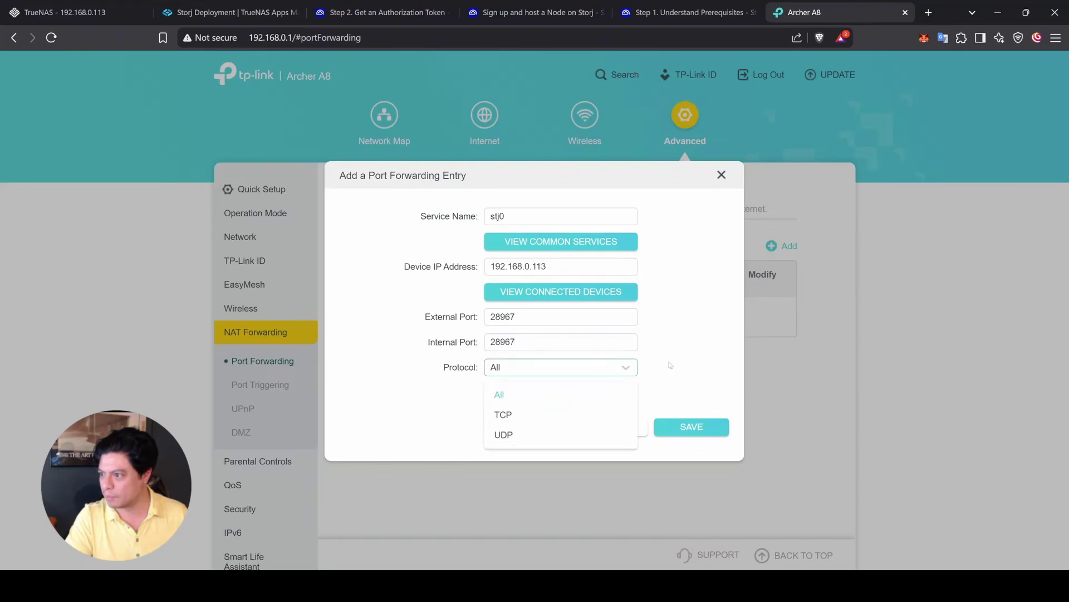
pyautogui.click(681, 362)
pyautogui.click(691, 426)
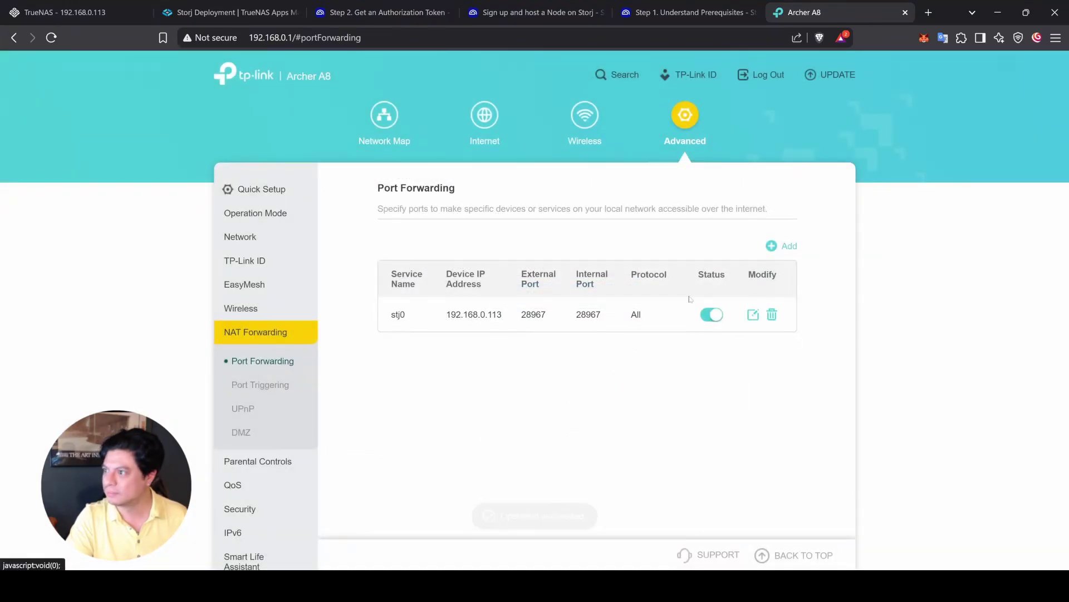
# Step: Add forwarding rule stj1 for port 7777 to 192.168.0.113
pyautogui.click(783, 245)
pyautogui.write('s')
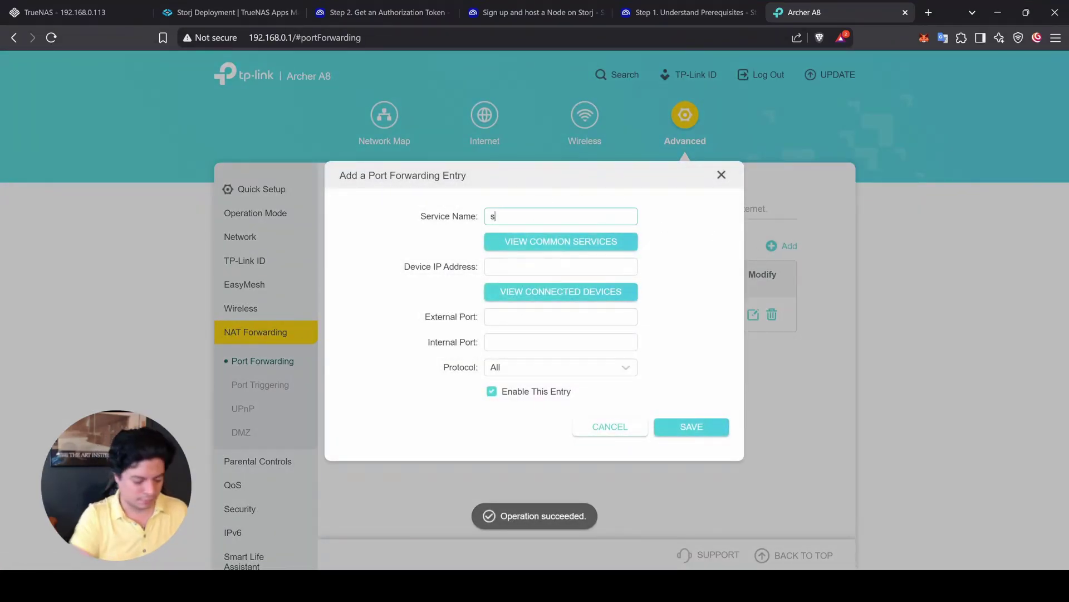
pyautogui.write('tj1')
pyautogui.press('Tab')
pyautogui.write('192.168.0.113')
pyautogui.press('Tab')
pyautogui.write('7777')
pyautogui.press('Tab')
pyautogui.write('7777')
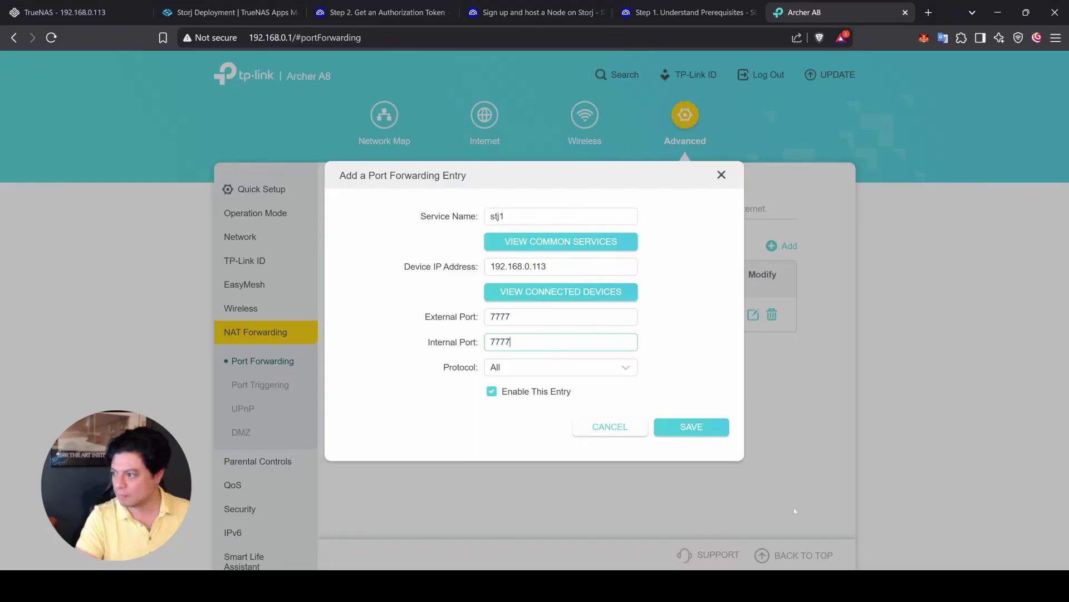
pyautogui.click(692, 426)
# Step: Add forwarding rule stj2 for port 8888 to 192.168.0.113, then return to the docs
pyautogui.click(782, 246)
pyautogui.write('stj2')
pyautogui.press('Tab')
pyautogui.write('192.168.0.11')
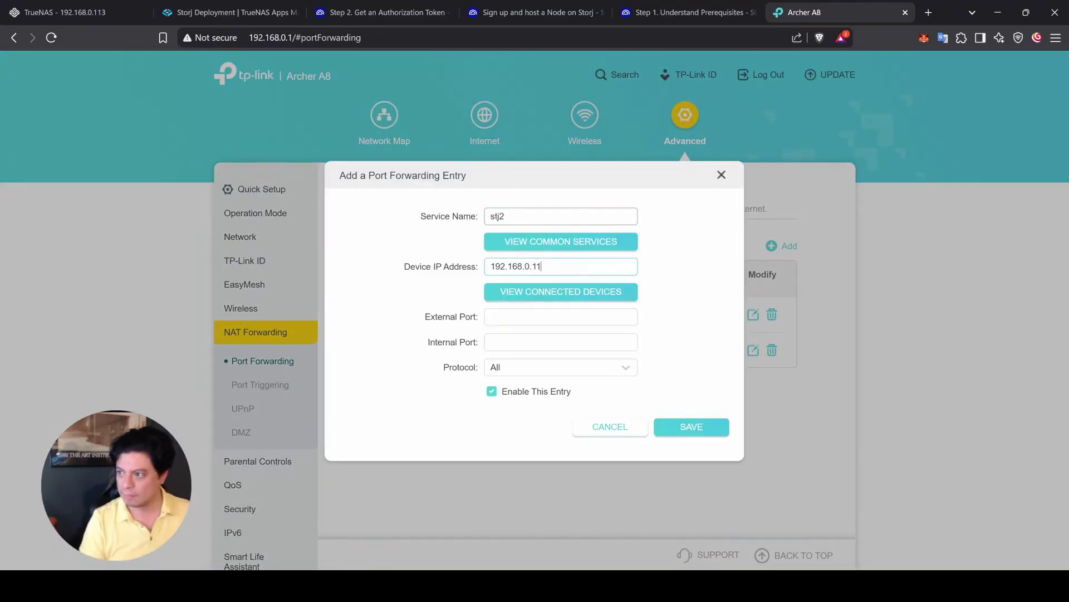
pyautogui.write('3')
pyautogui.press('Tab')
pyautogui.write('8888')
pyautogui.press('Tab')
pyautogui.write('88')
pyautogui.press('BackSpace')
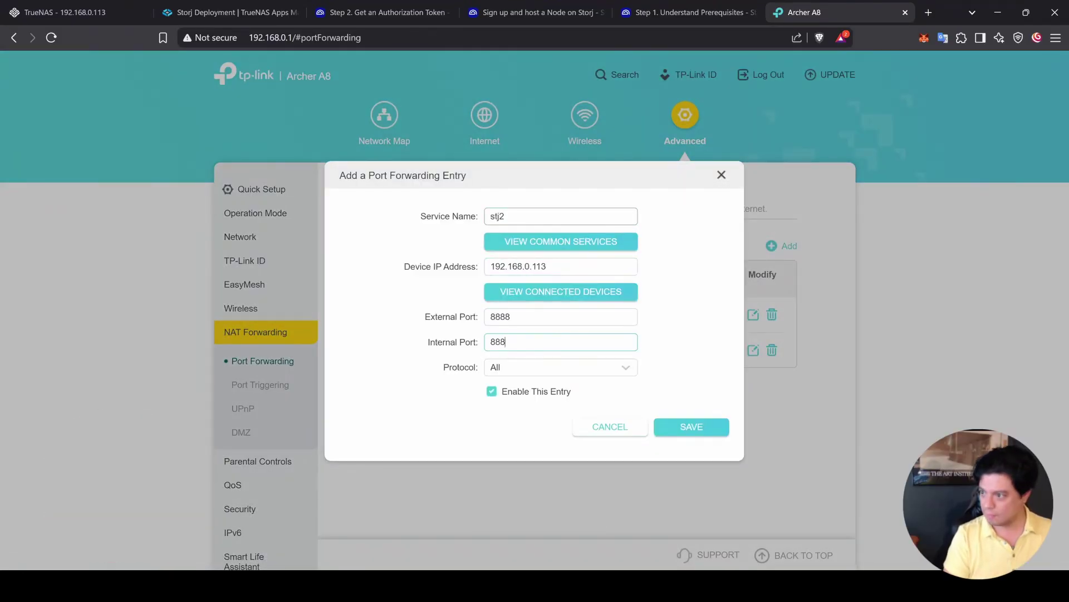
pyautogui.click(692, 427)
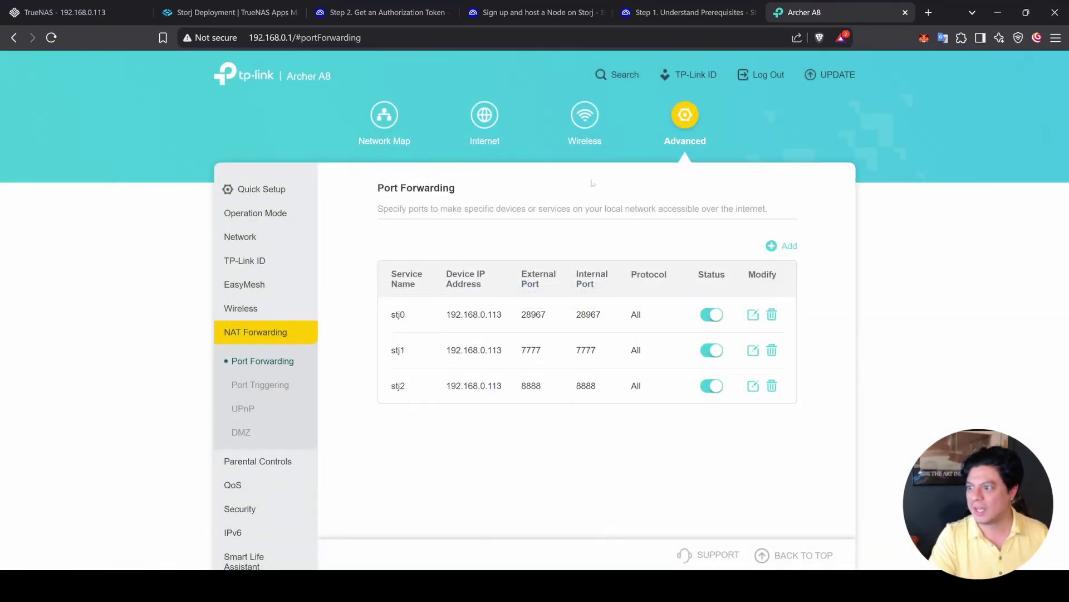
pyautogui.click(227, 7)
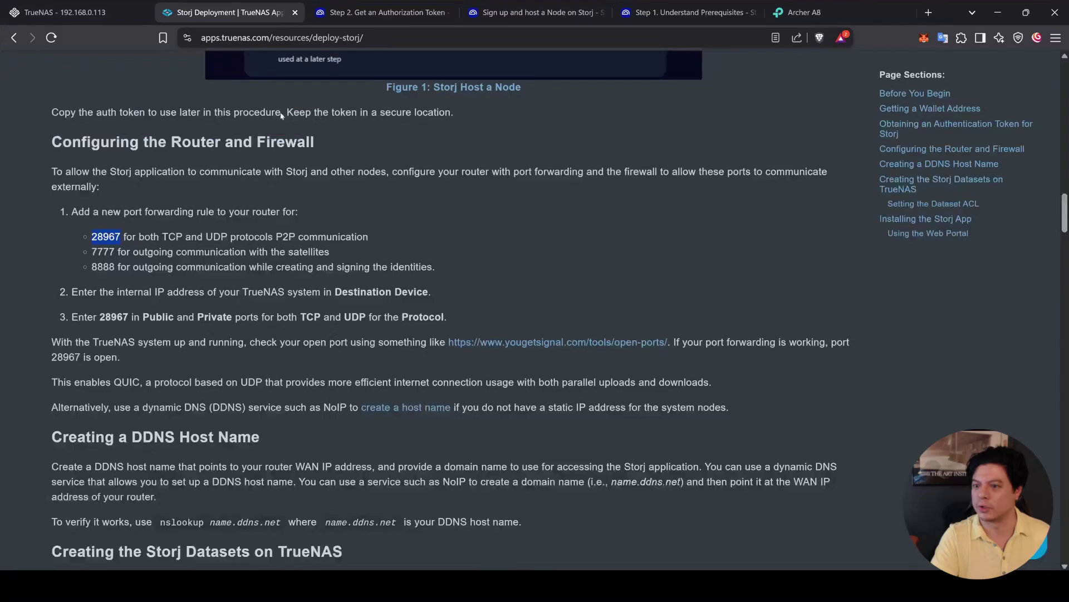
# Step: Review the Creating a DDNS Host Name section and add the DDNS host name to the notes
pyautogui.click(32, 310)
pyautogui.scroll(-3, 32, 362)
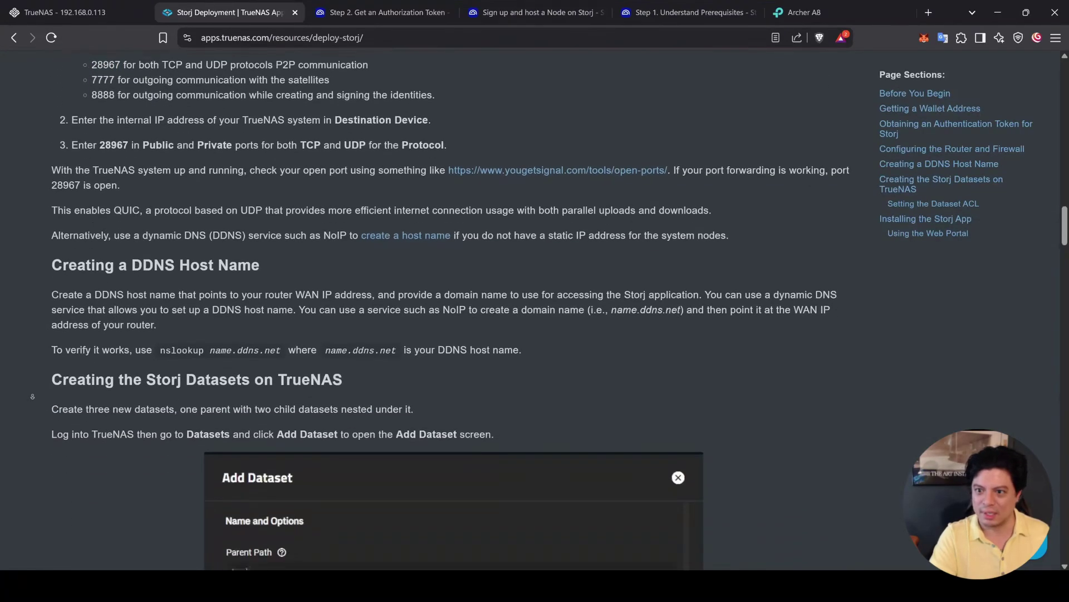
pyautogui.scroll(-2, 32, 396)
pyautogui.moveTo(52, 174); pyautogui.dragTo(577, 250)
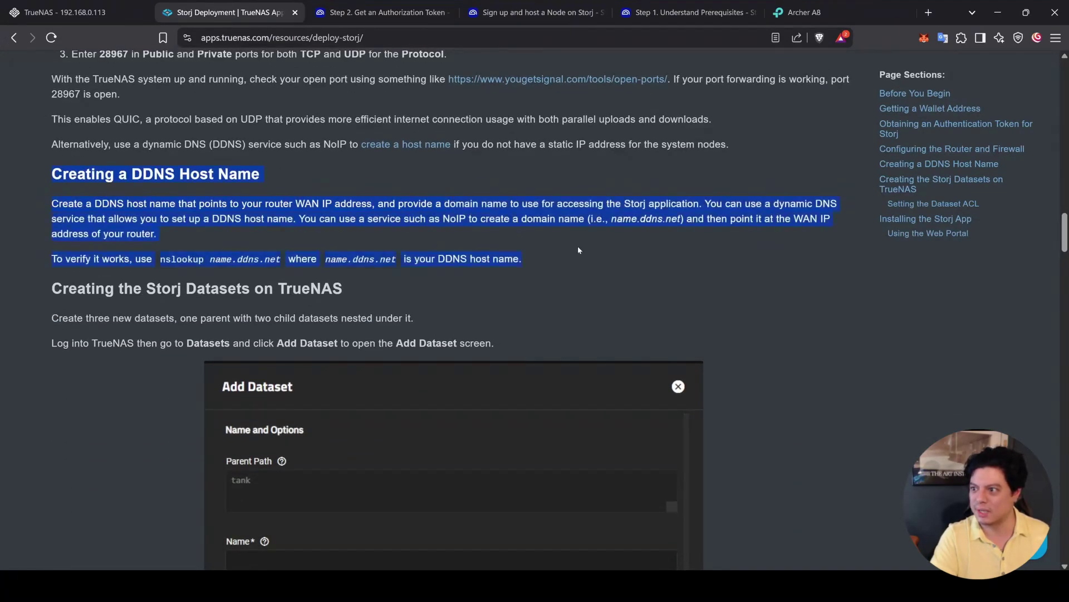
pyautogui.click(578, 250)
pyautogui.doubleClick(454, 219)
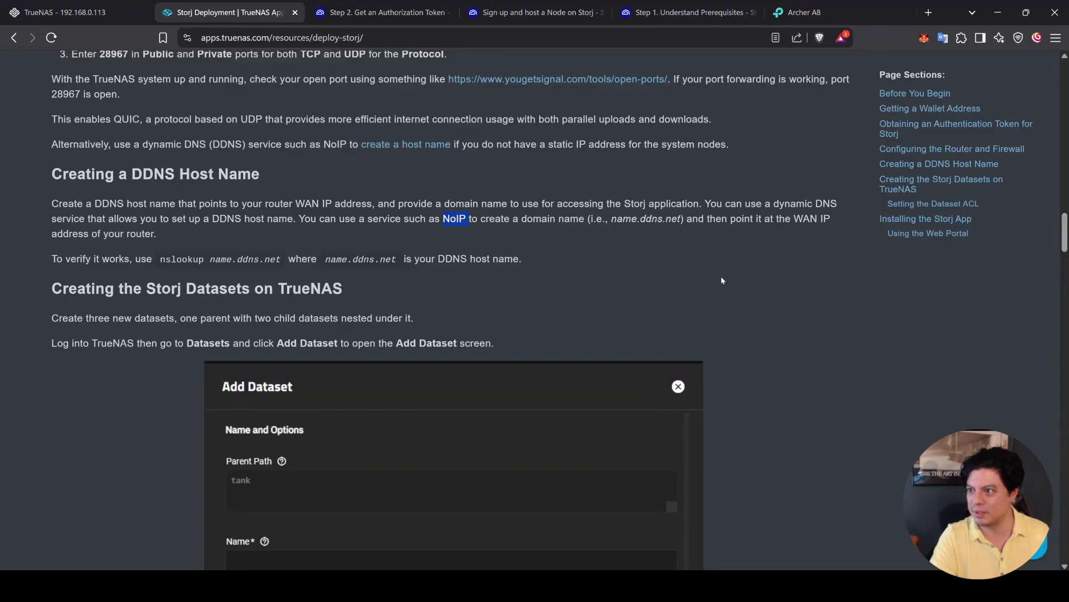
pyautogui.click(516, 226)
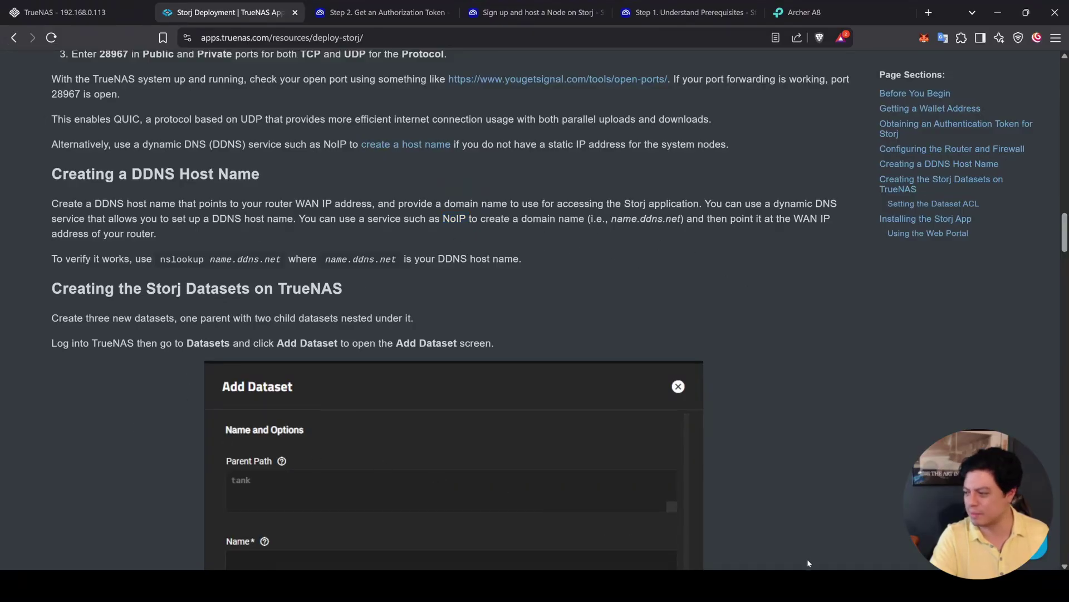
pyautogui.hotkey('alt', 'Tab')
pyautogui.write('h')
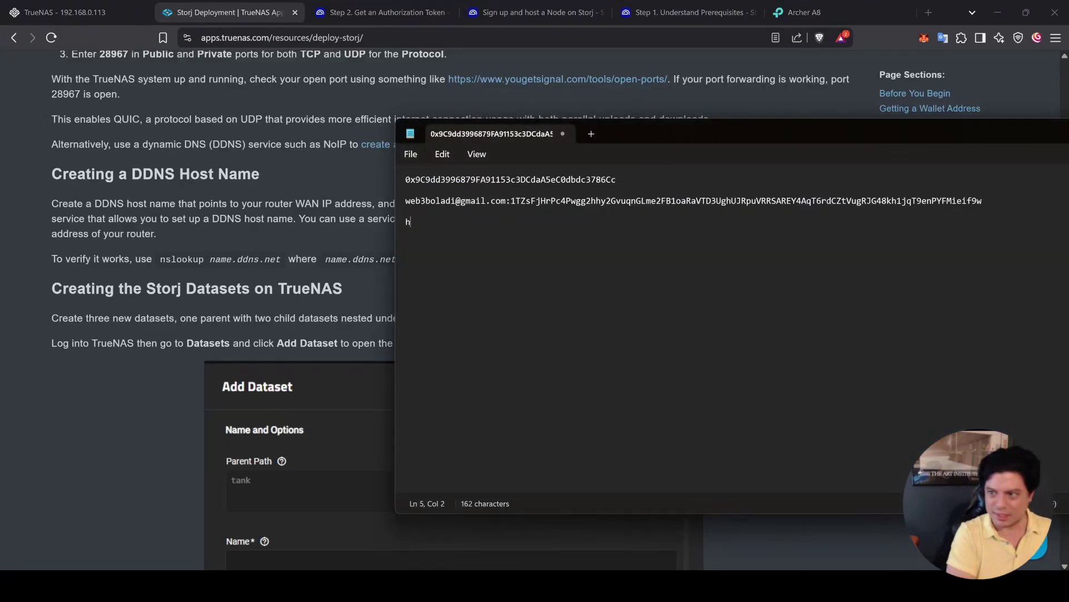
pyautogui.write('ostzilla.ddns.net')
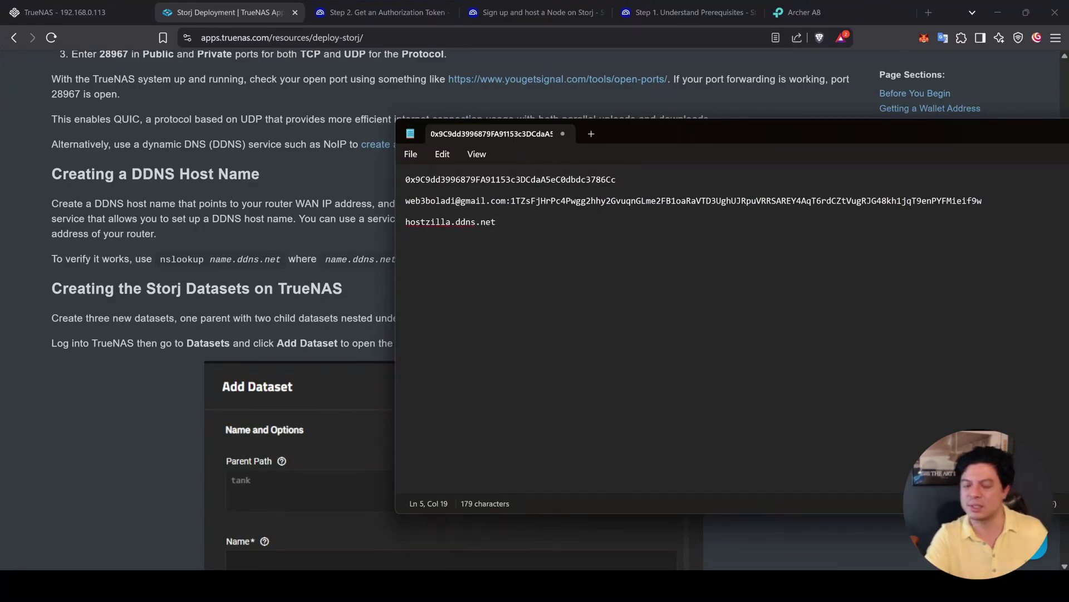
pyautogui.click(189, 366)
# Step: Read the guide's dataset-creation steps using the Apps preset, then go back to TrueNAS
pyautogui.scroll(-2, 79, 358)
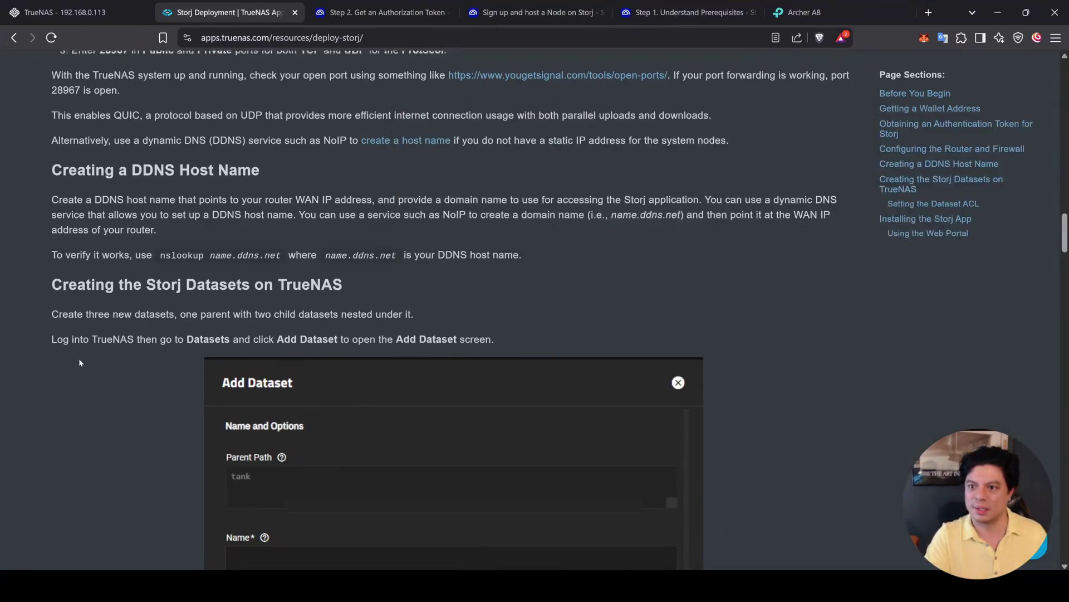
pyautogui.scroll(-1, 34, 149)
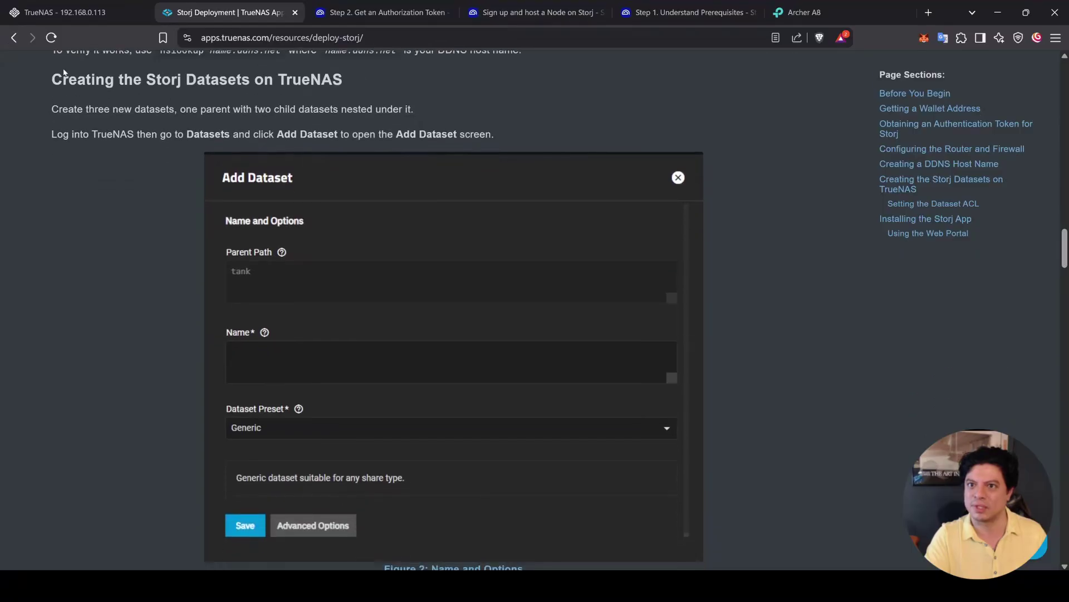
pyautogui.moveTo(59, 71); pyautogui.dragTo(528, 127)
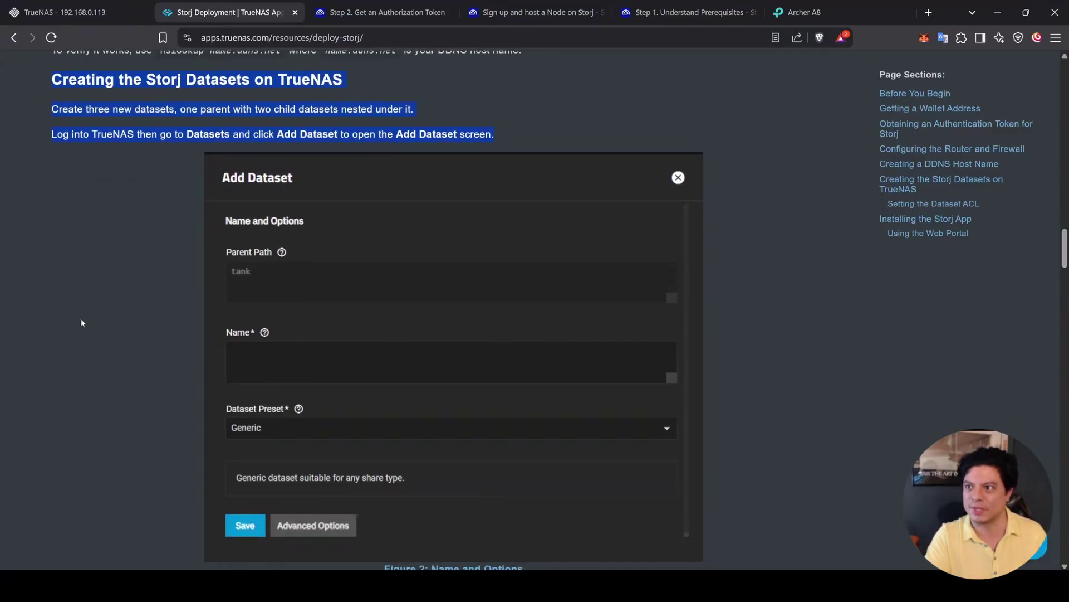
pyautogui.scroll(-3, 81, 322)
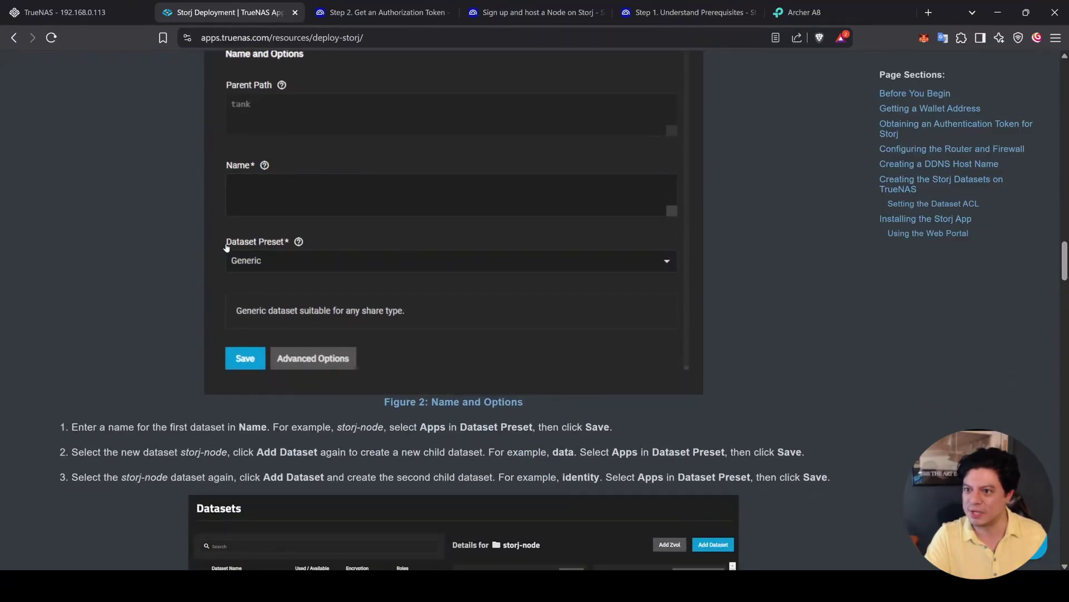
pyautogui.scroll(-1, 417, 379)
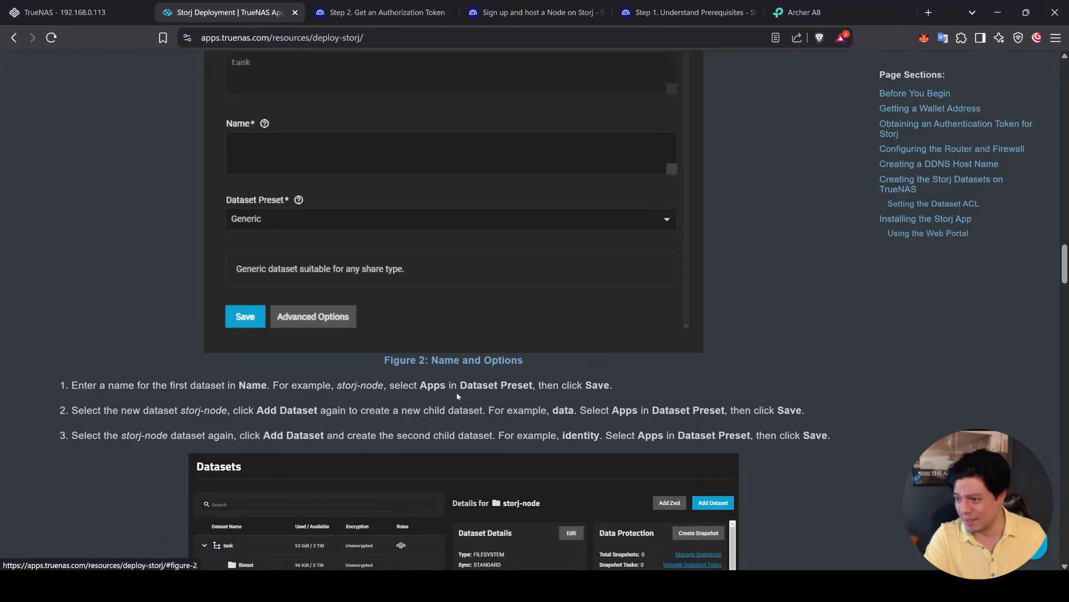
pyautogui.doubleClick(432, 385)
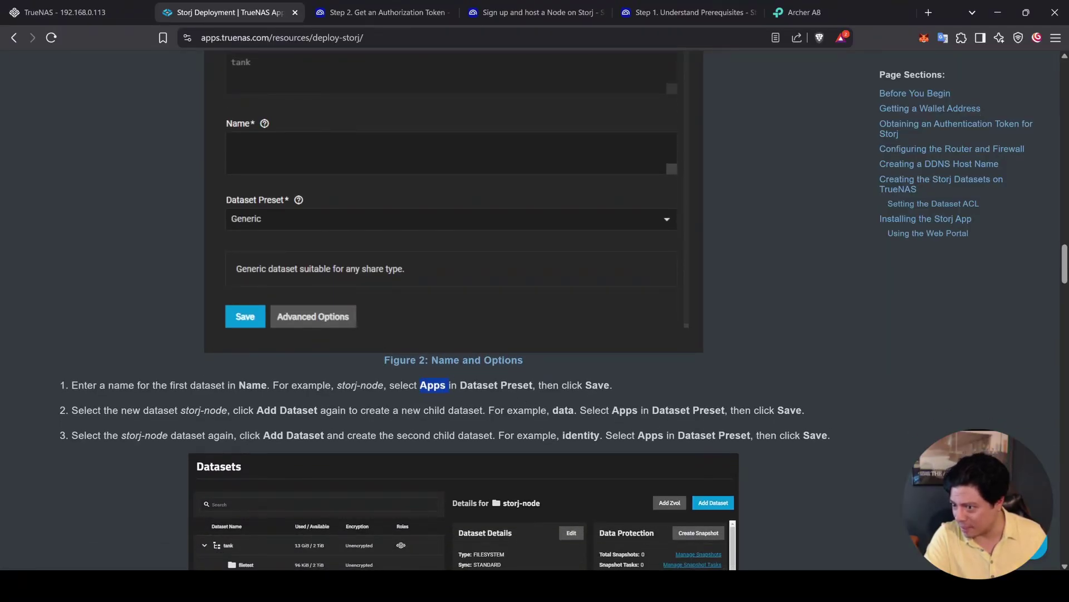
pyautogui.doubleClick(347, 385)
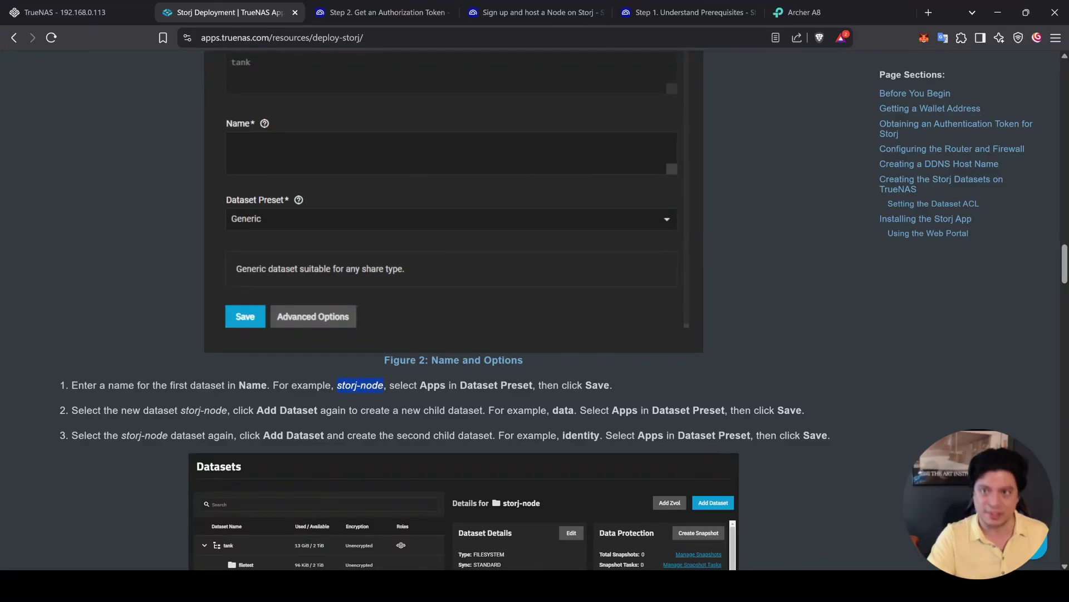
pyautogui.click(64, 13)
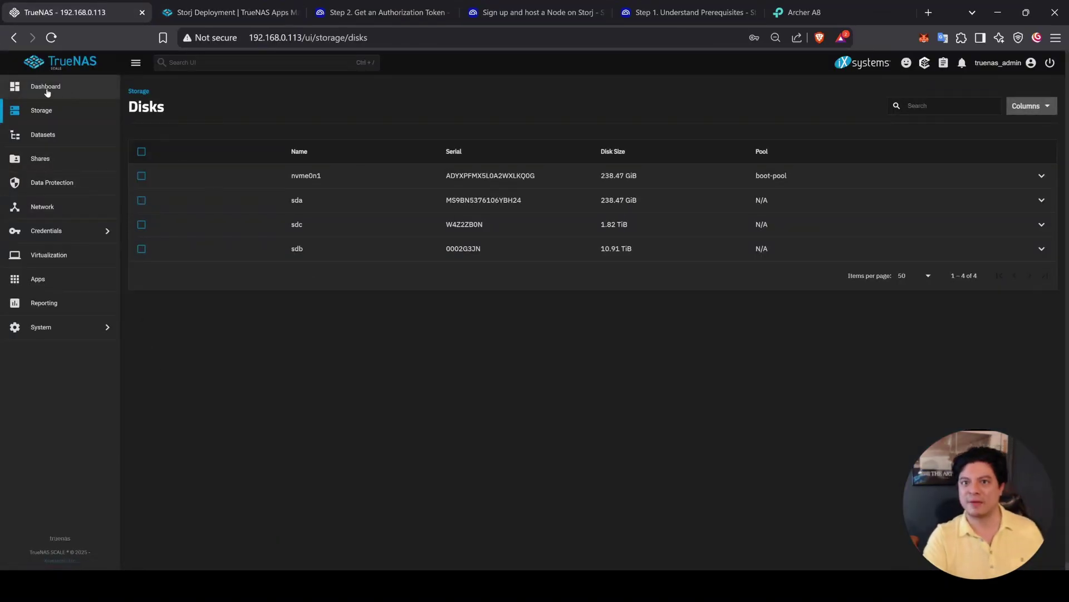
# Step: Start creating a new storage pool named storj0
pyautogui.click(47, 90)
pyautogui.click(43, 134)
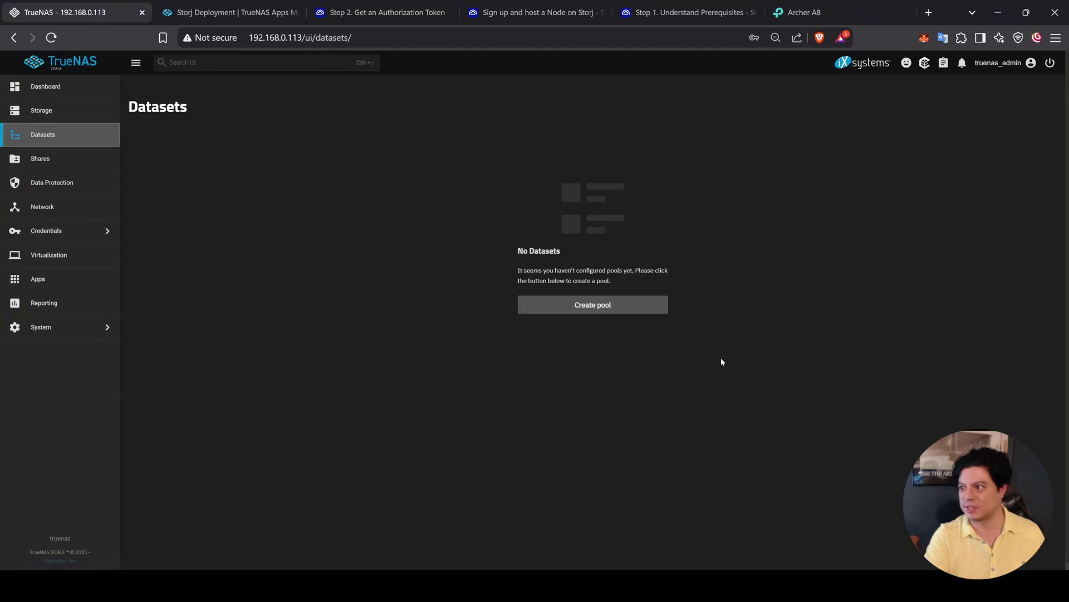
pyautogui.click(626, 303)
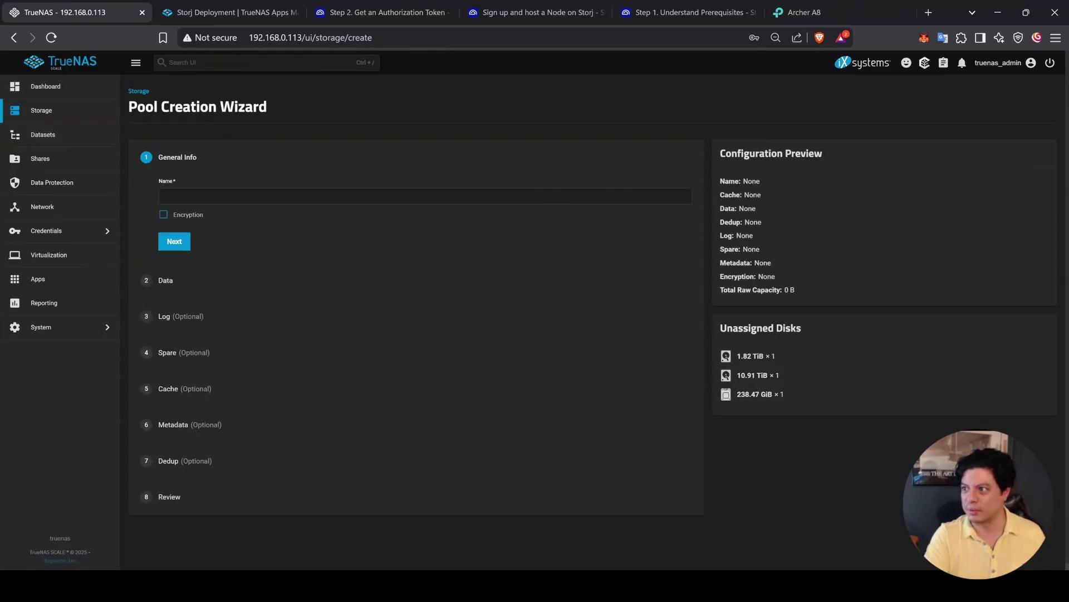
pyautogui.click(163, 195)
pyautogui.write('storj0')
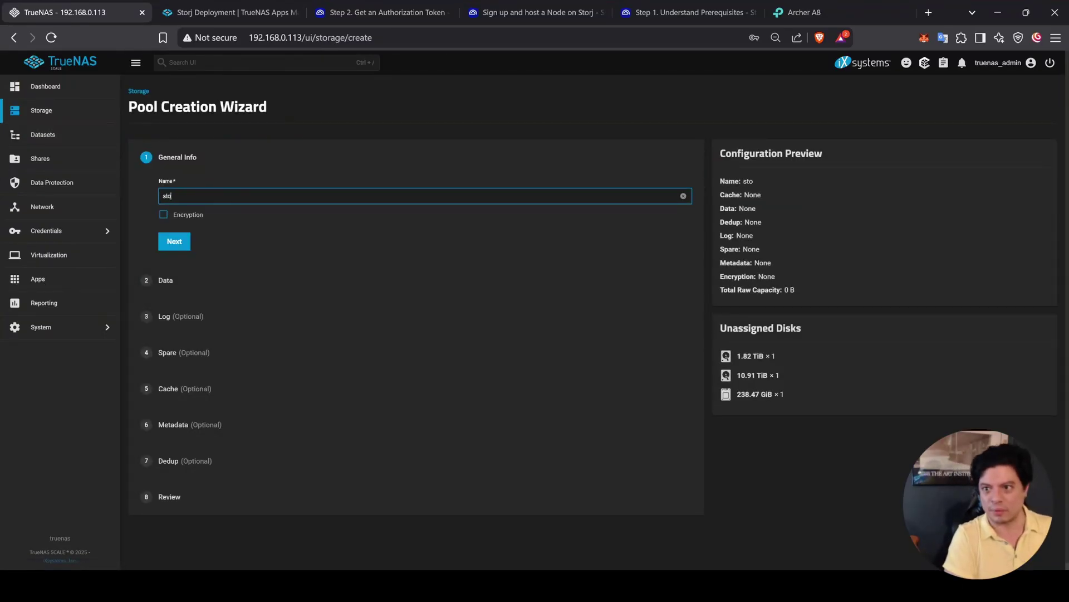
pyautogui.click(309, 281)
# Step: Give storj0 a Stripe layout on the 1.82 TiB HDD, skip optional vdevs, and create it
pyautogui.click(271, 254)
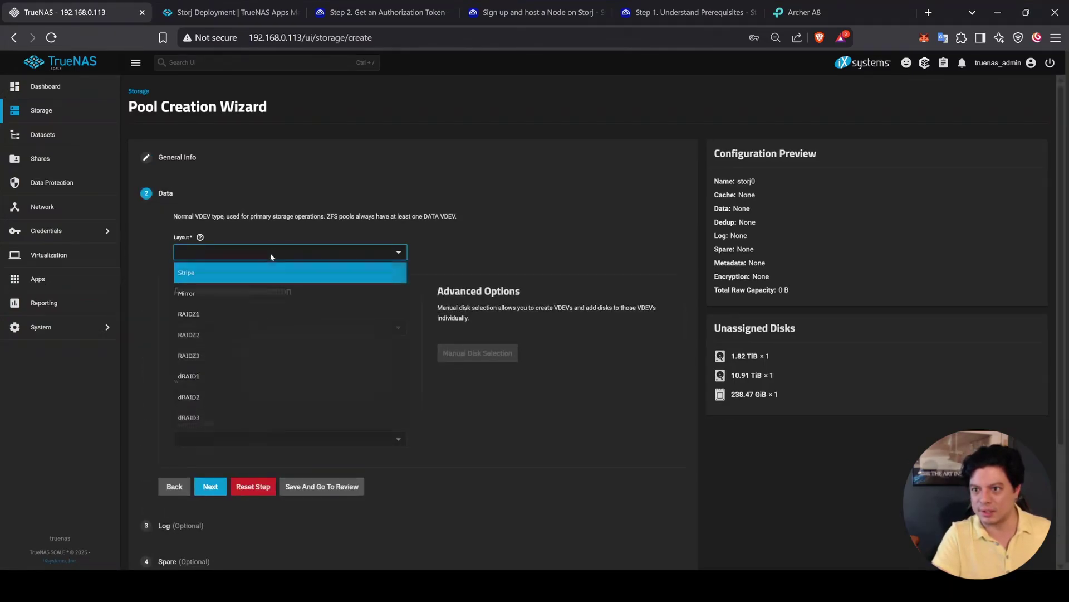
pyautogui.click(263, 273)
pyautogui.click(243, 330)
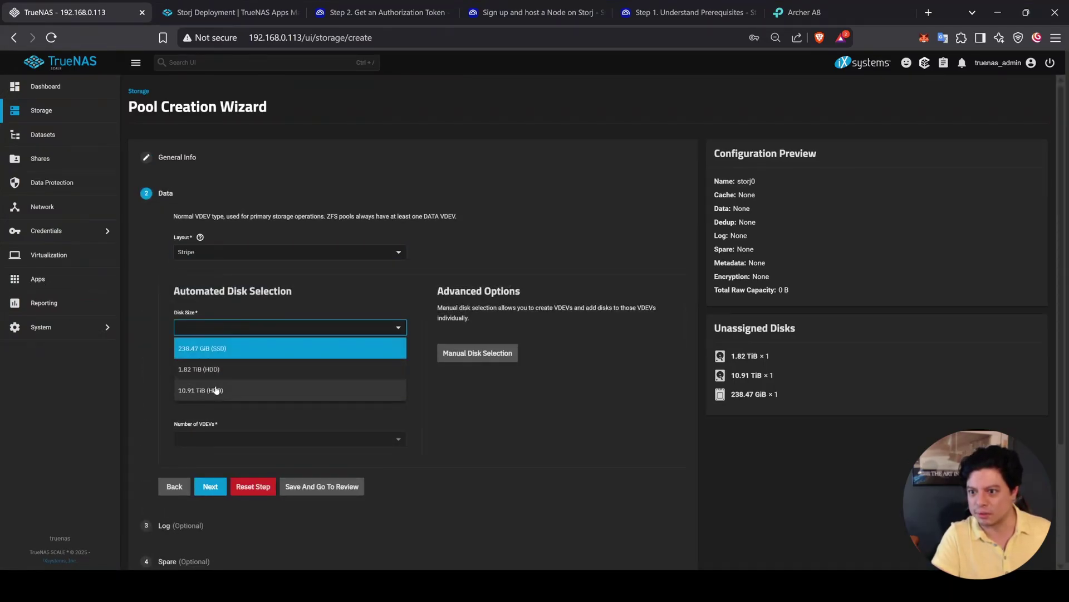
pyautogui.click(200, 370)
pyautogui.scroll(-2, 465, 429)
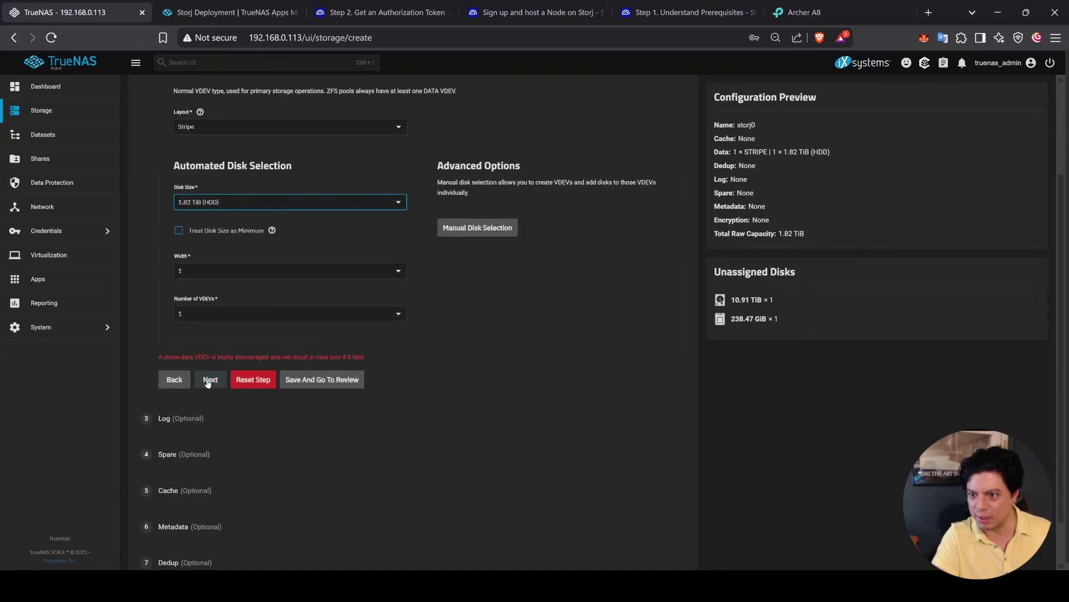
pyautogui.click(207, 382)
pyautogui.click(210, 393)
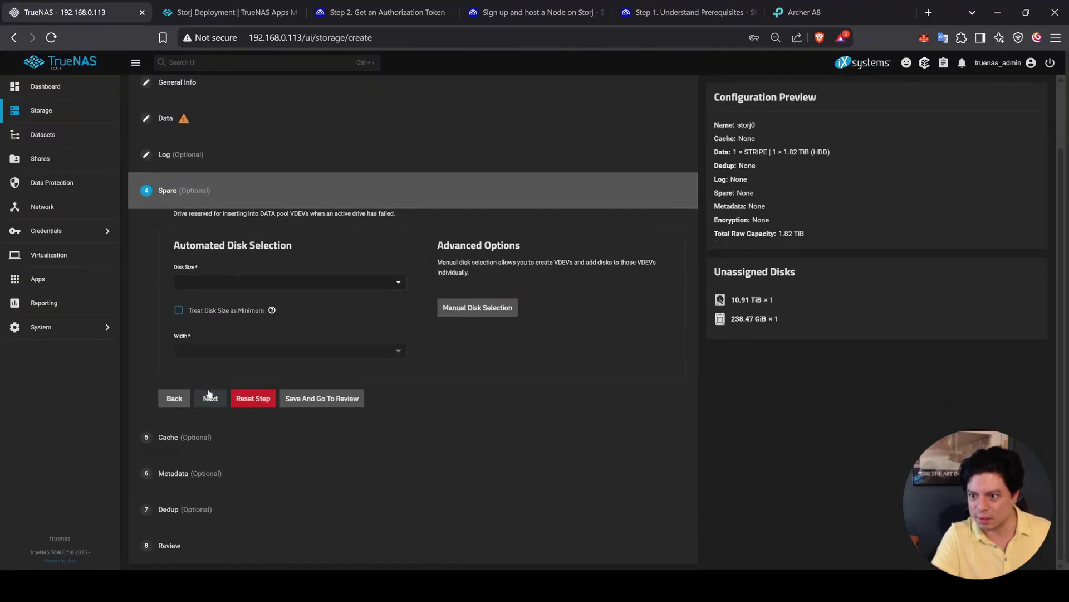
pyautogui.click(210, 396)
pyautogui.click(210, 434)
pyautogui.click(211, 553)
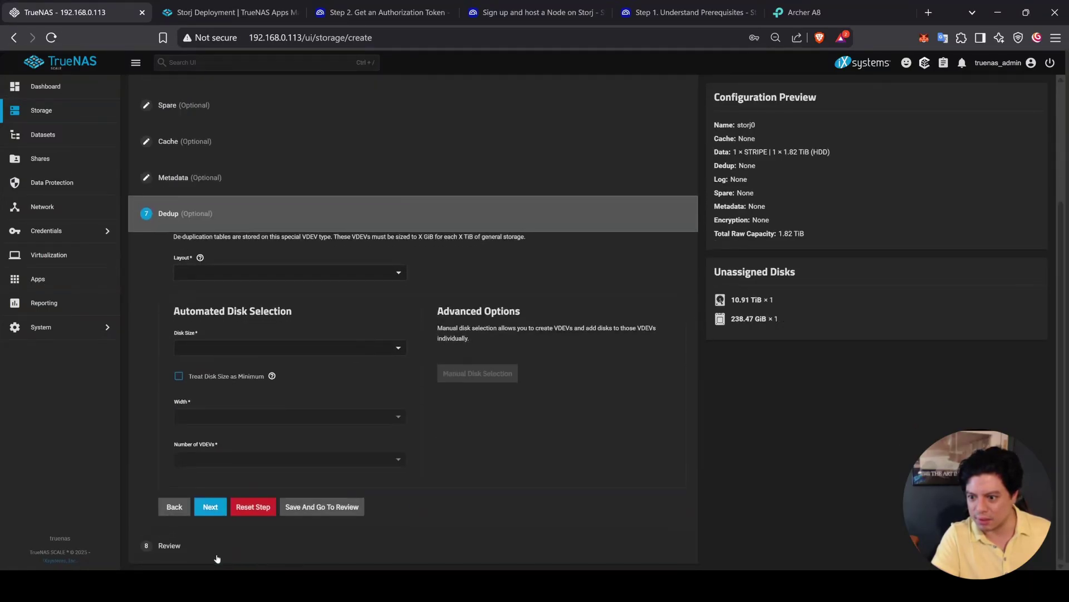
pyautogui.click(210, 507)
pyautogui.click(331, 543)
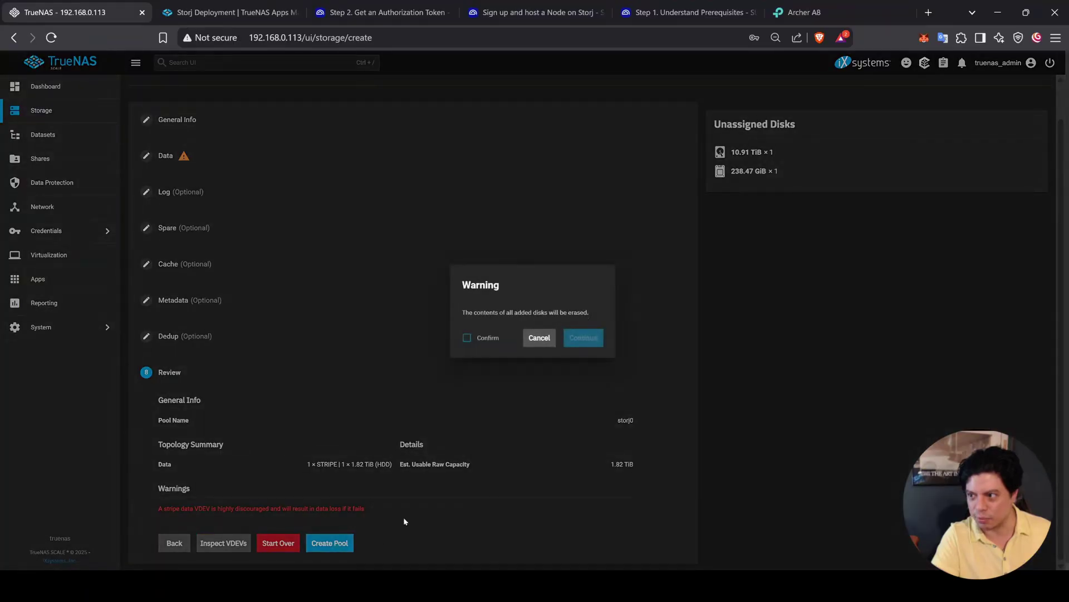
pyautogui.click(476, 336)
pyautogui.click(591, 336)
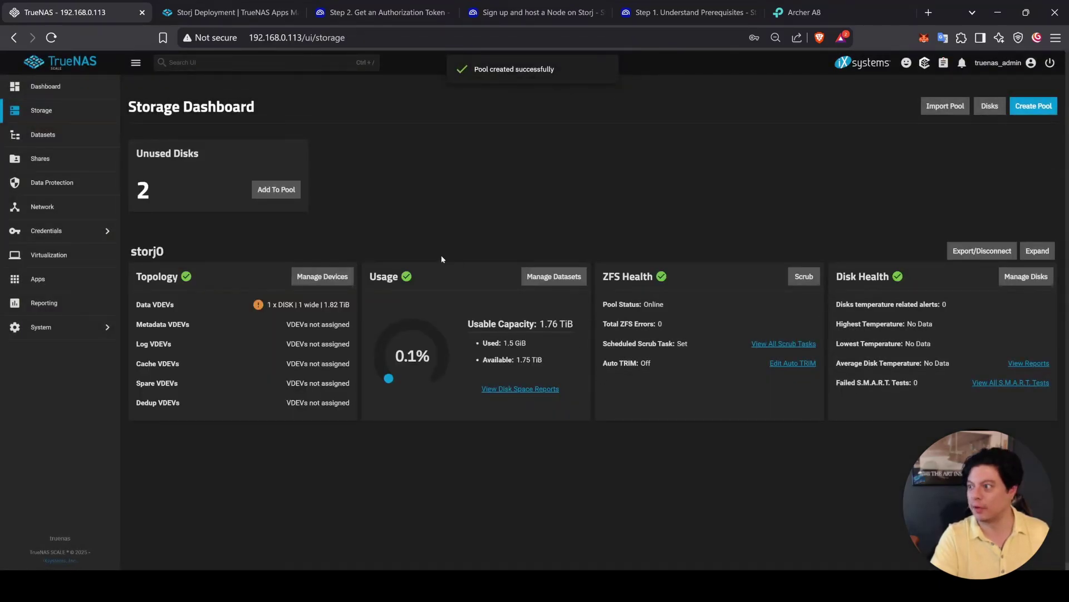
# Step: Check the guide's dataset instructions, then open the storj0 Datasets page
pyautogui.click(273, 12)
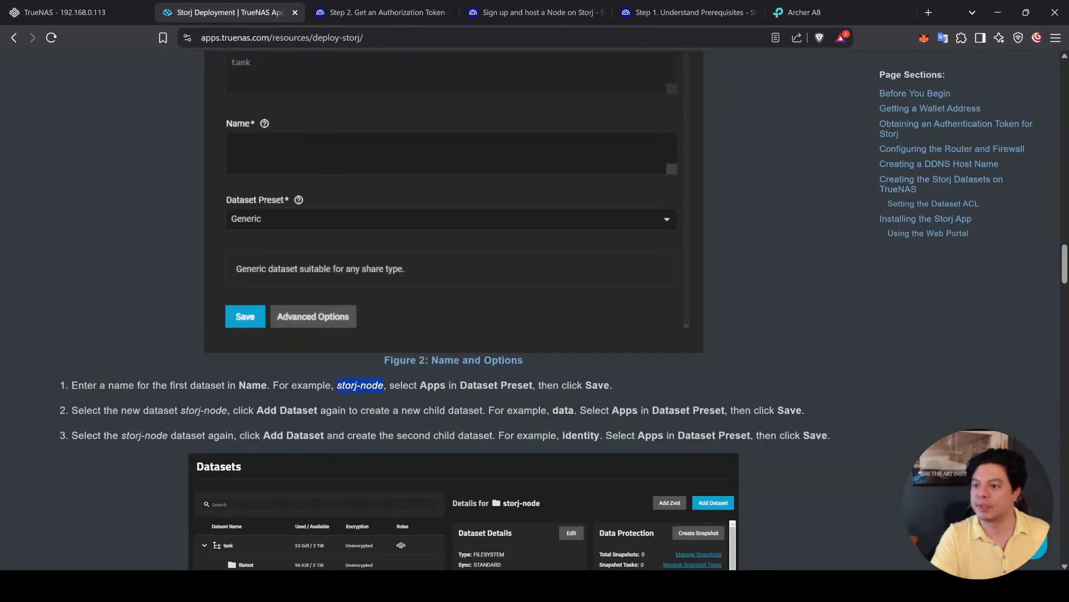
pyautogui.scroll(-3, 155, 138)
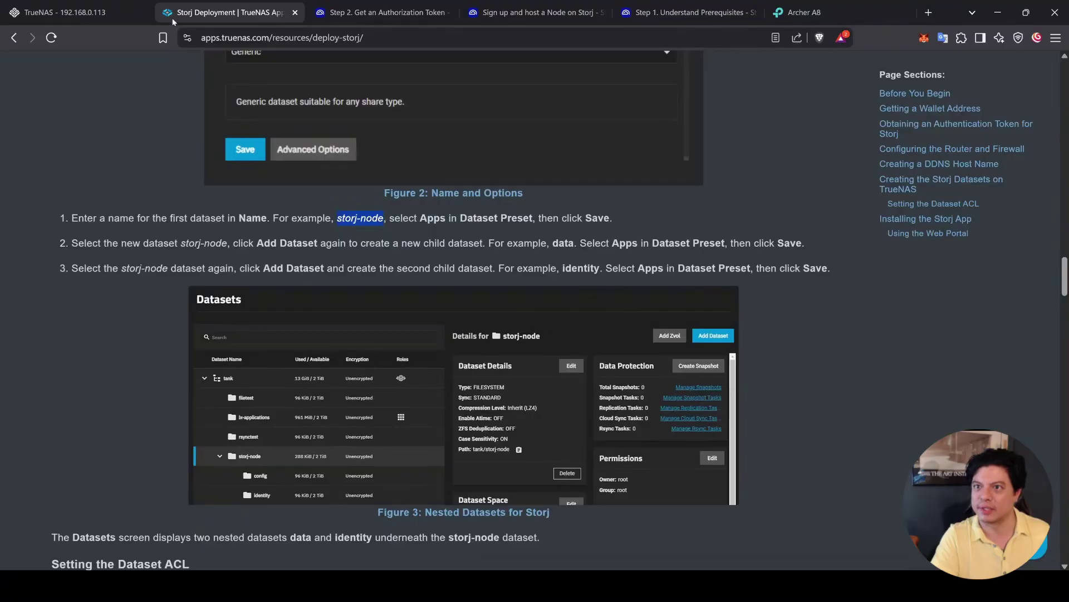
pyautogui.click(83, 12)
pyautogui.click(68, 134)
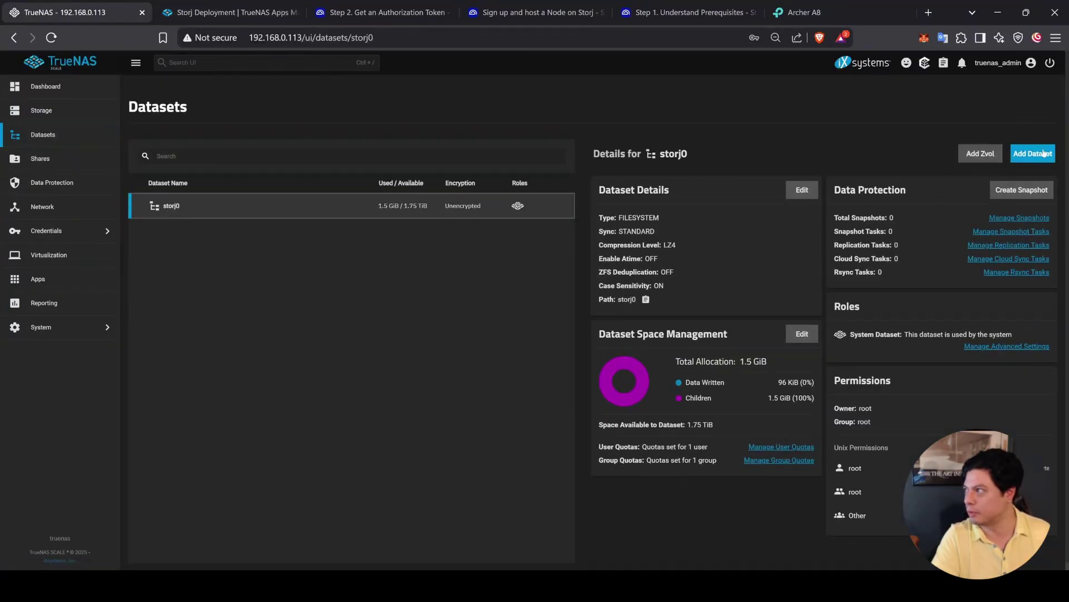
# Step: Create a storj-node dataset under storj0 with the Apps preset
pyautogui.click(1043, 154)
pyautogui.click(869, 234)
pyautogui.write('storj-node')
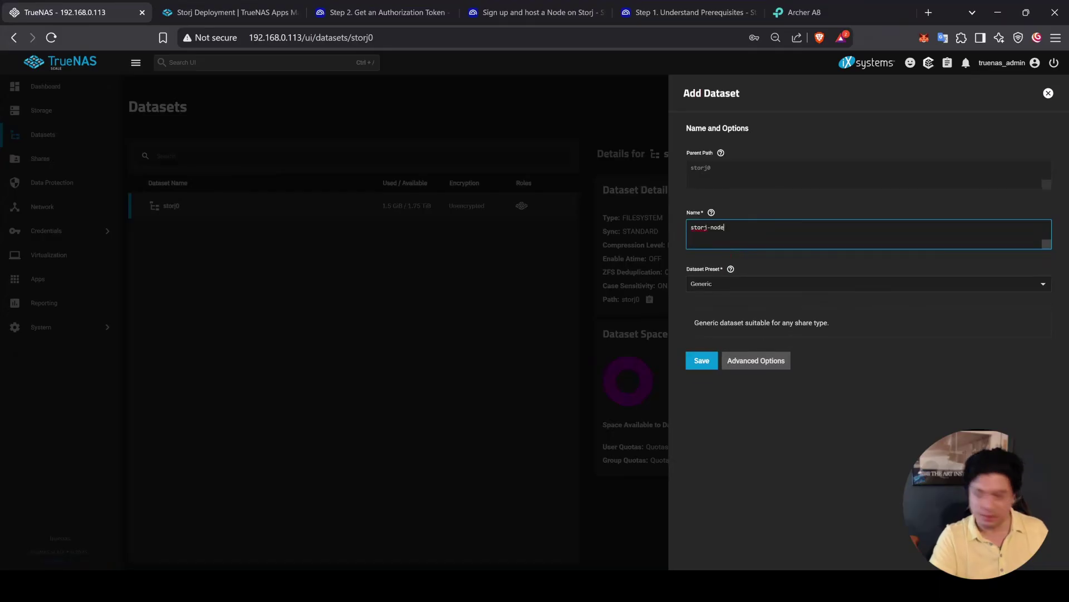
pyautogui.click(749, 284)
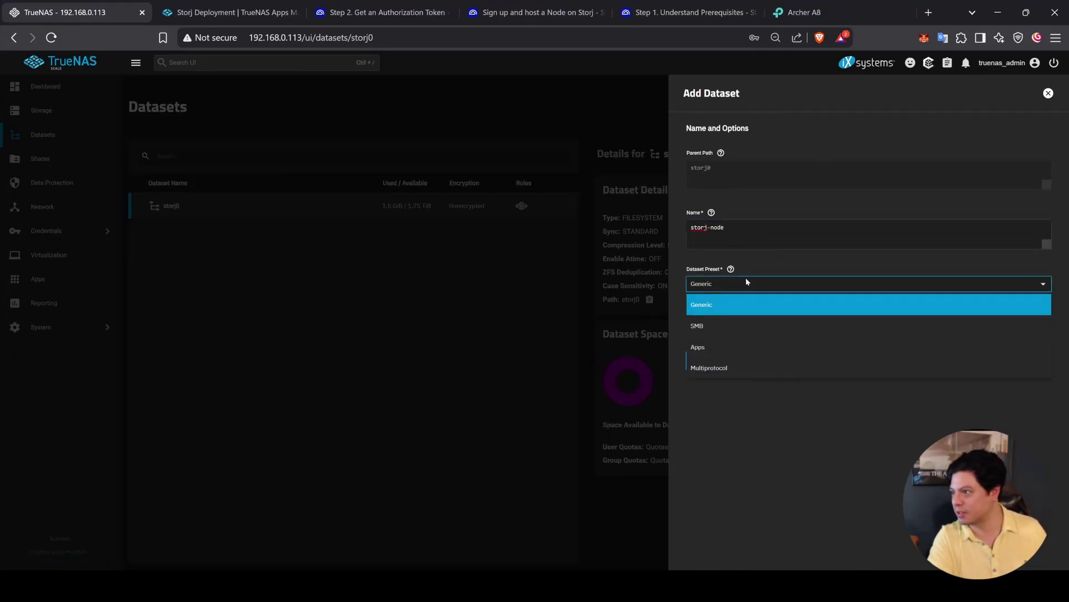
pyautogui.click(719, 345)
pyautogui.click(701, 372)
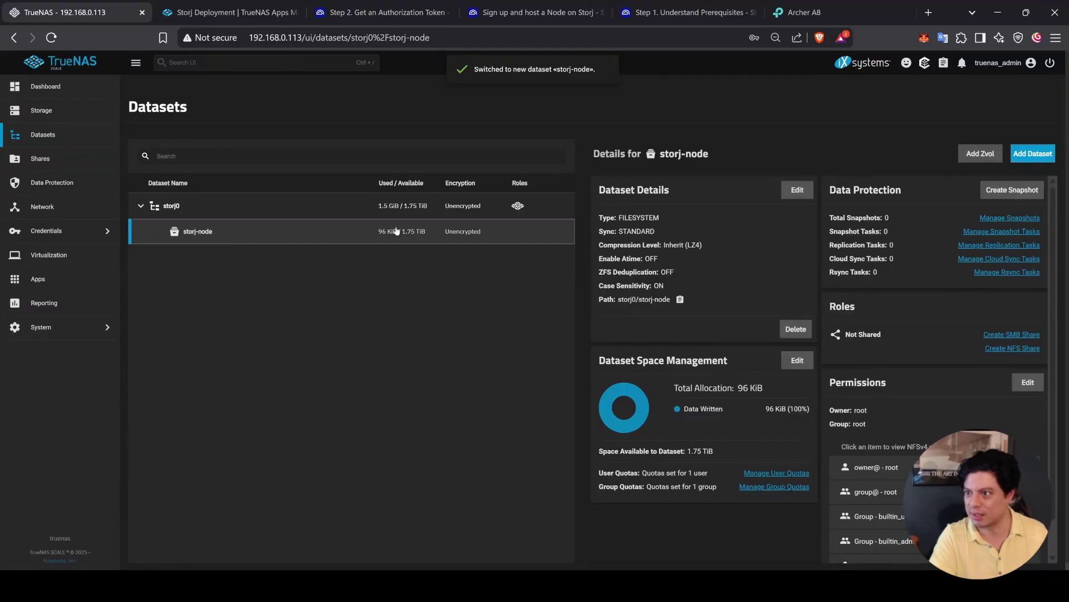
# Step: Add an identity child dataset under storj-node with the Apps preset, skipping permissions
pyautogui.click(1037, 153)
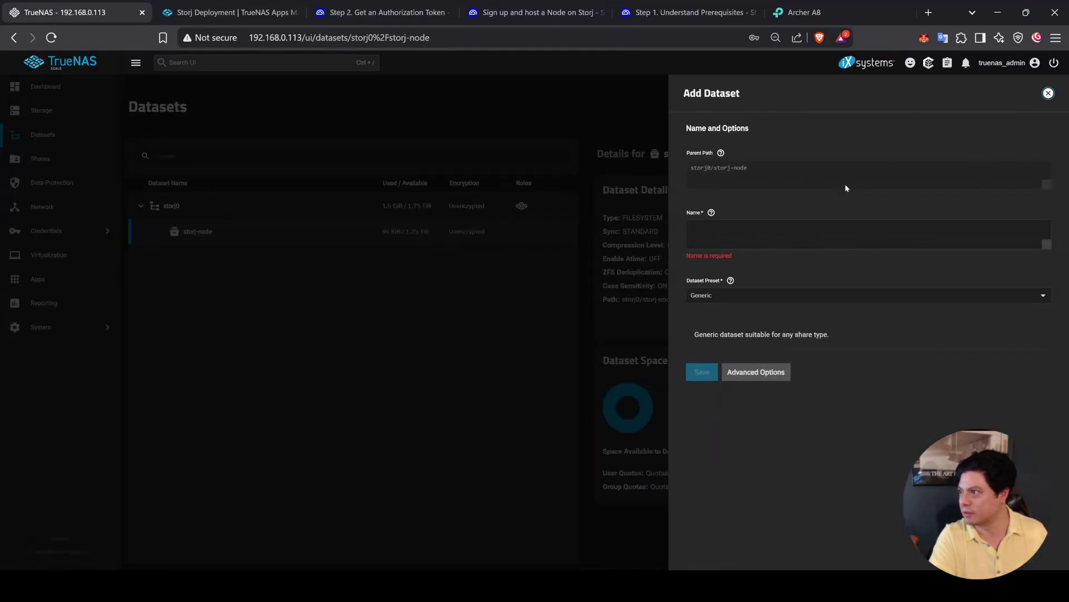
pyautogui.write('identity')
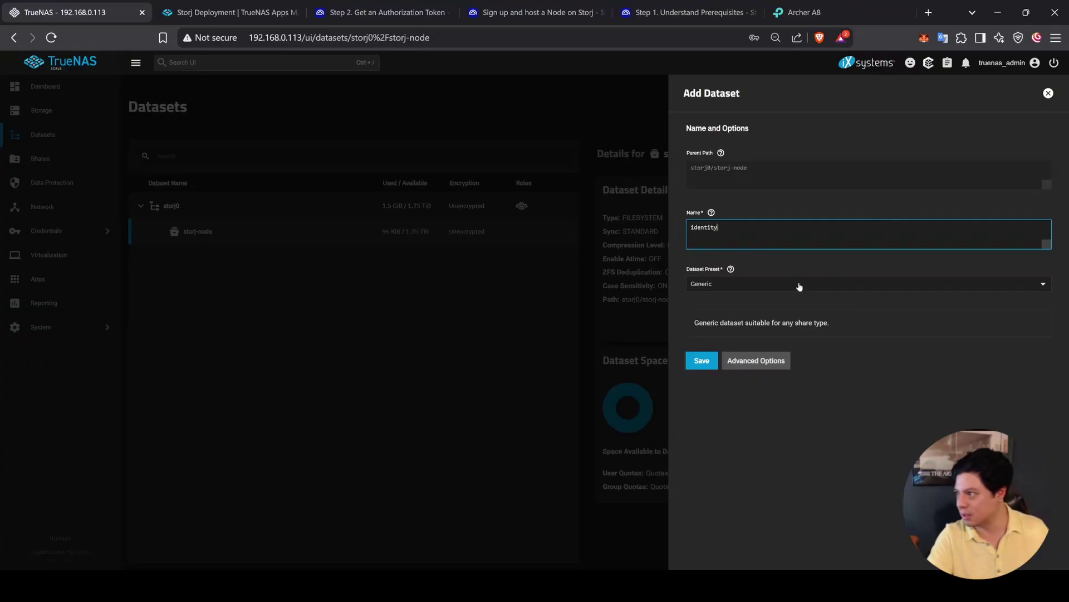
pyautogui.click(799, 286)
pyautogui.click(711, 345)
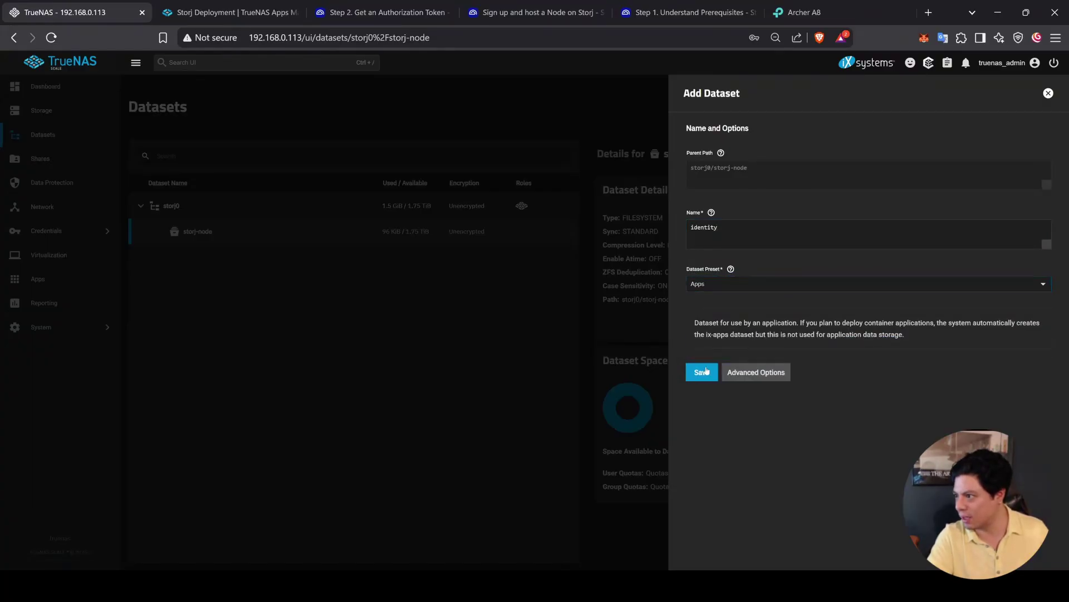
pyautogui.click(705, 371)
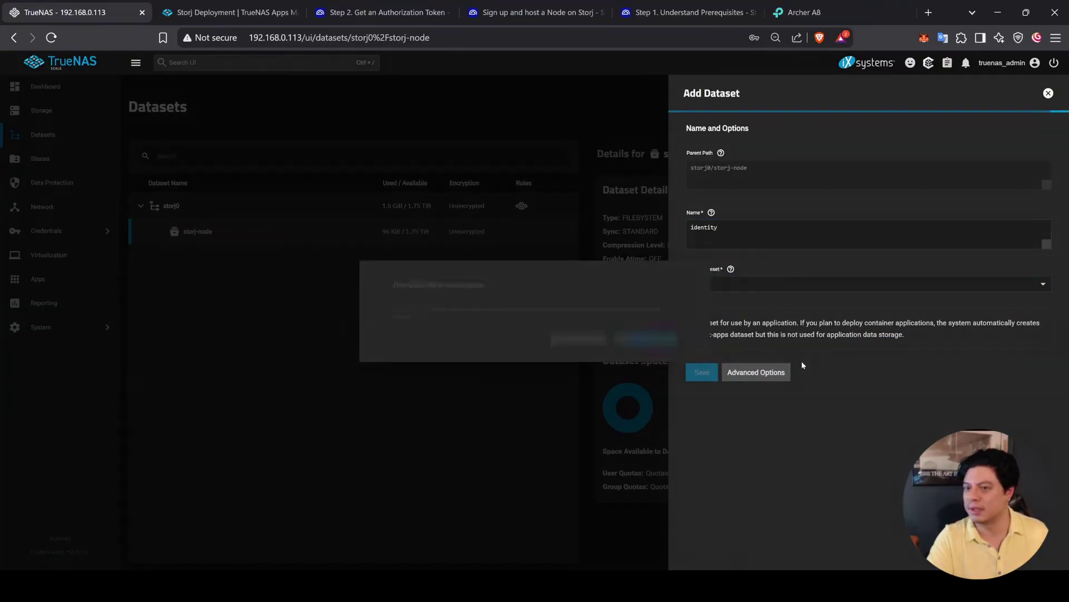
pyautogui.click(577, 338)
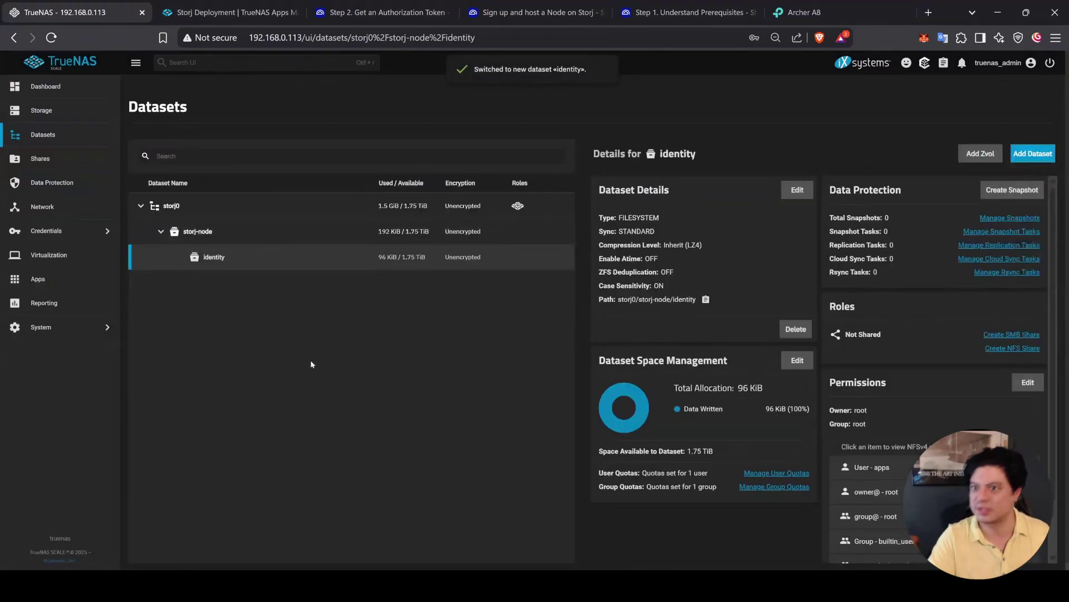
# Step: Add a data child dataset under storj-node with the Apps preset
pyautogui.click(272, 232)
pyautogui.click(1028, 152)
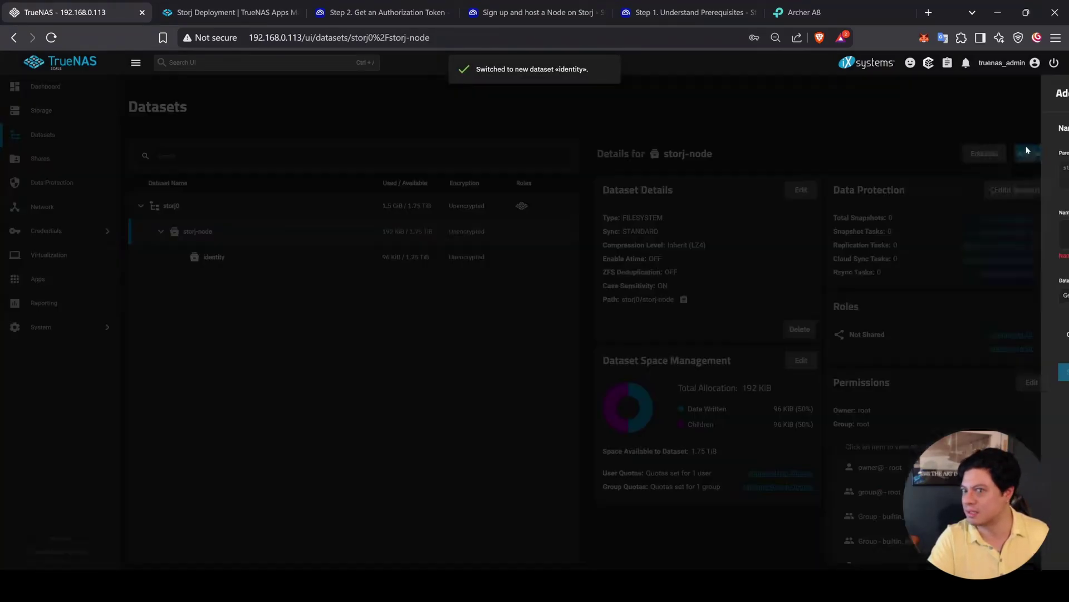
pyautogui.write('data')
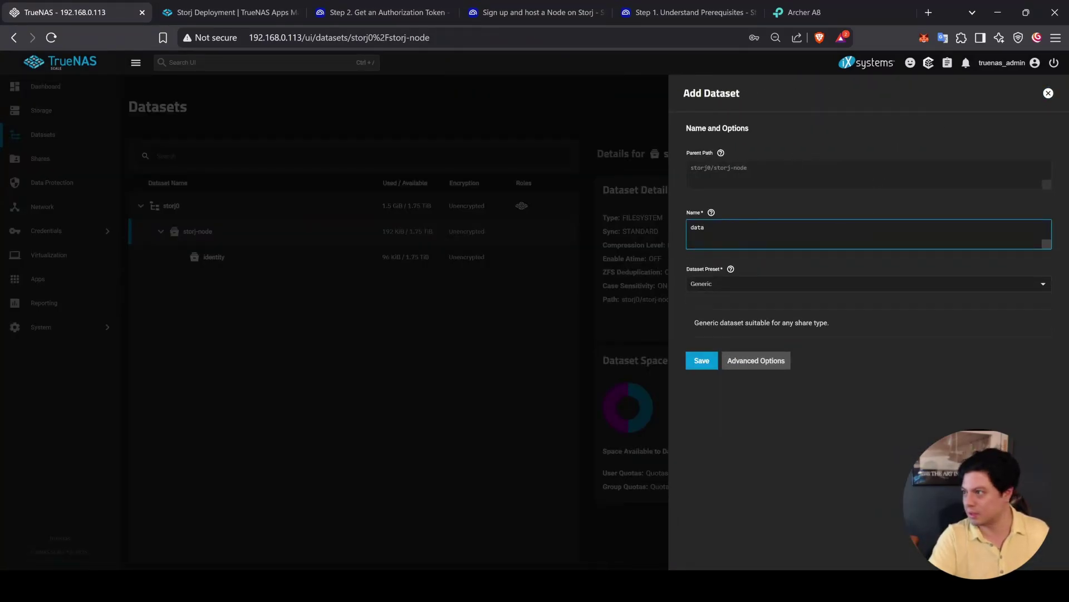
pyautogui.click(713, 284)
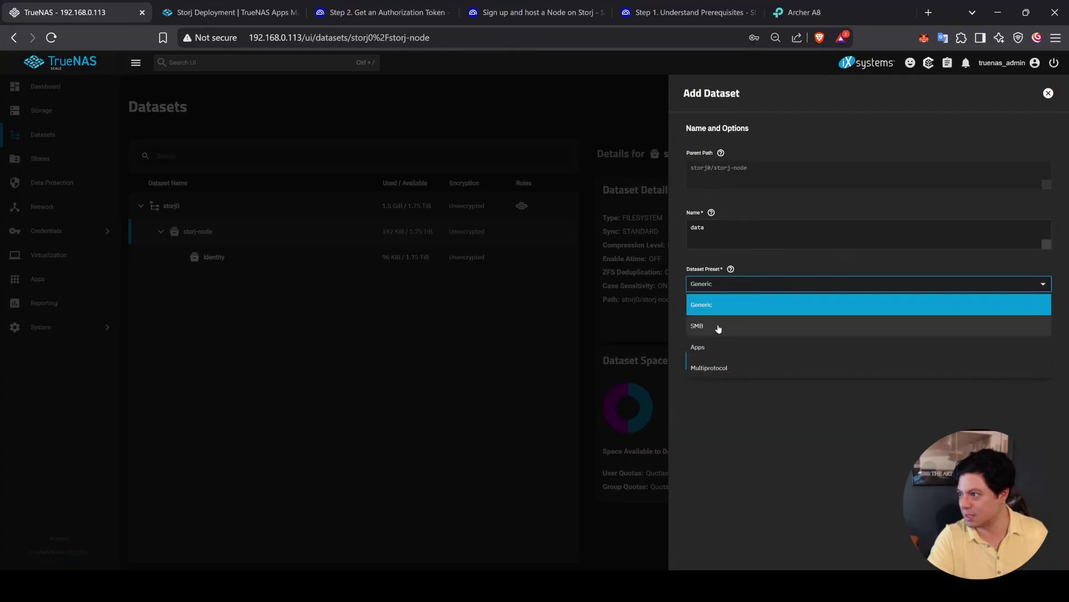
pyautogui.click(704, 346)
pyautogui.click(700, 370)
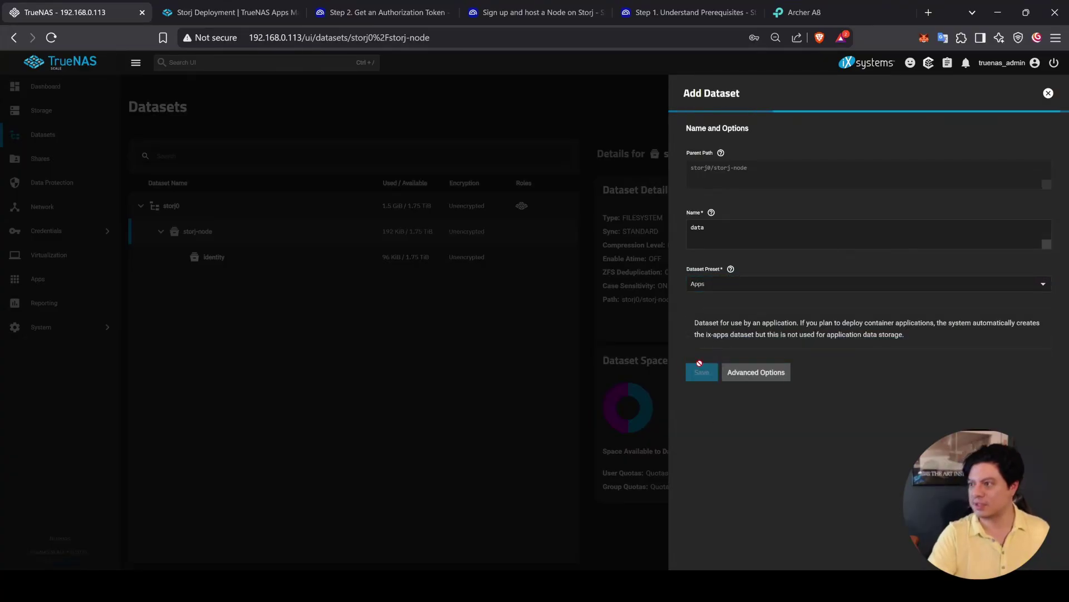
pyautogui.click(565, 346)
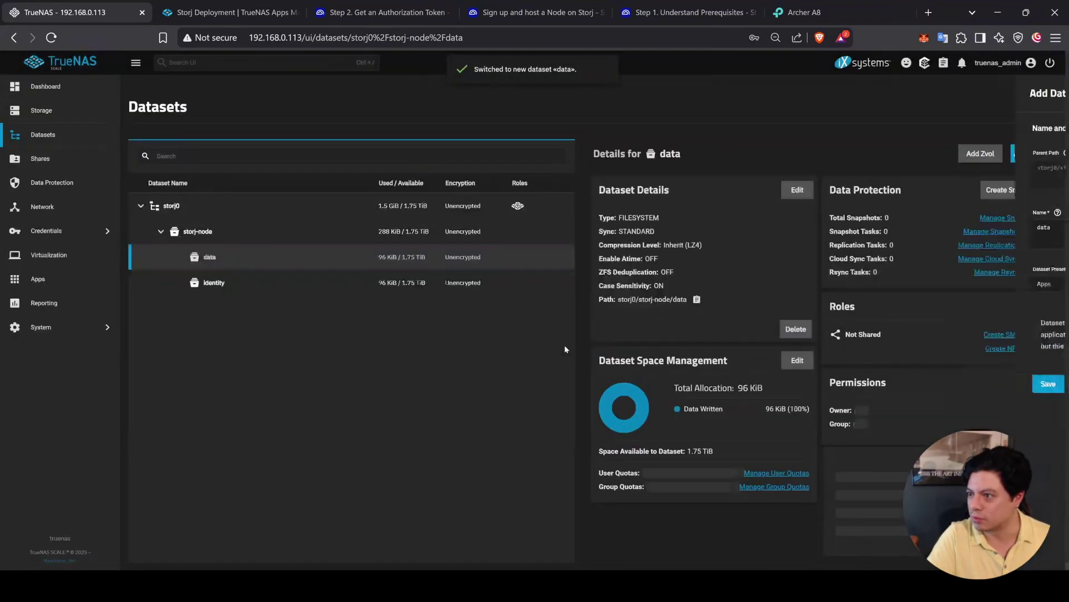
pyautogui.click(234, 12)
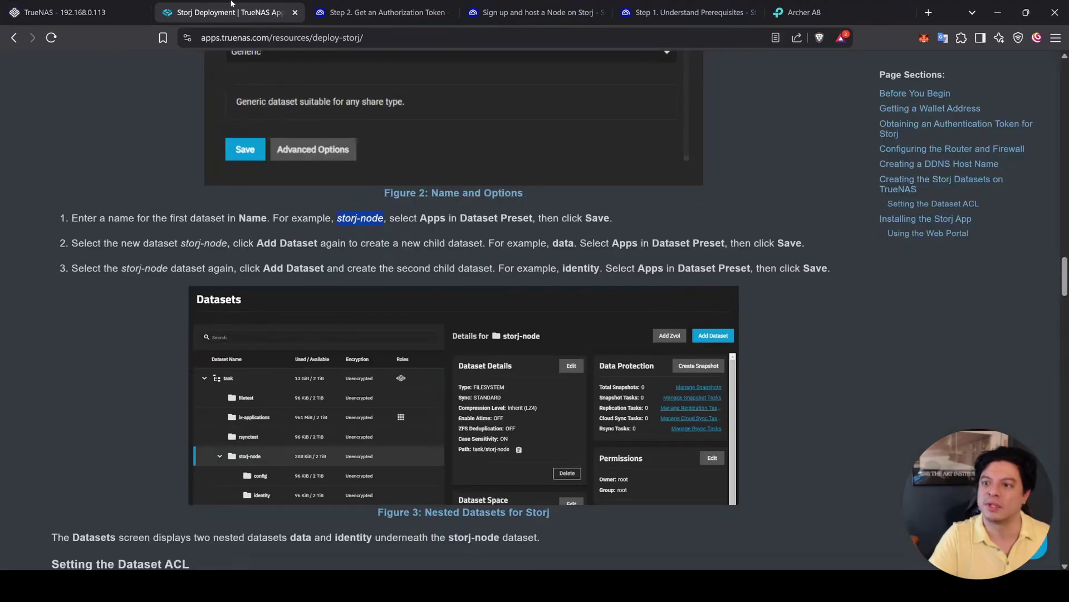
pyautogui.scroll(-2, 88, 410)
pyautogui.scroll(-3, 88, 410)
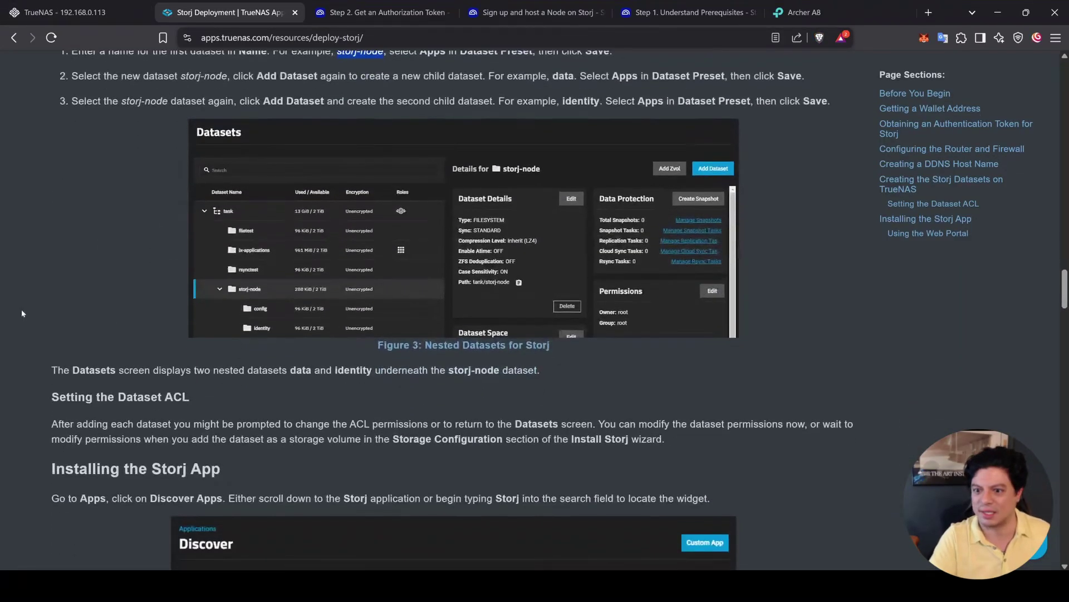
pyautogui.scroll(-5, 23, 381)
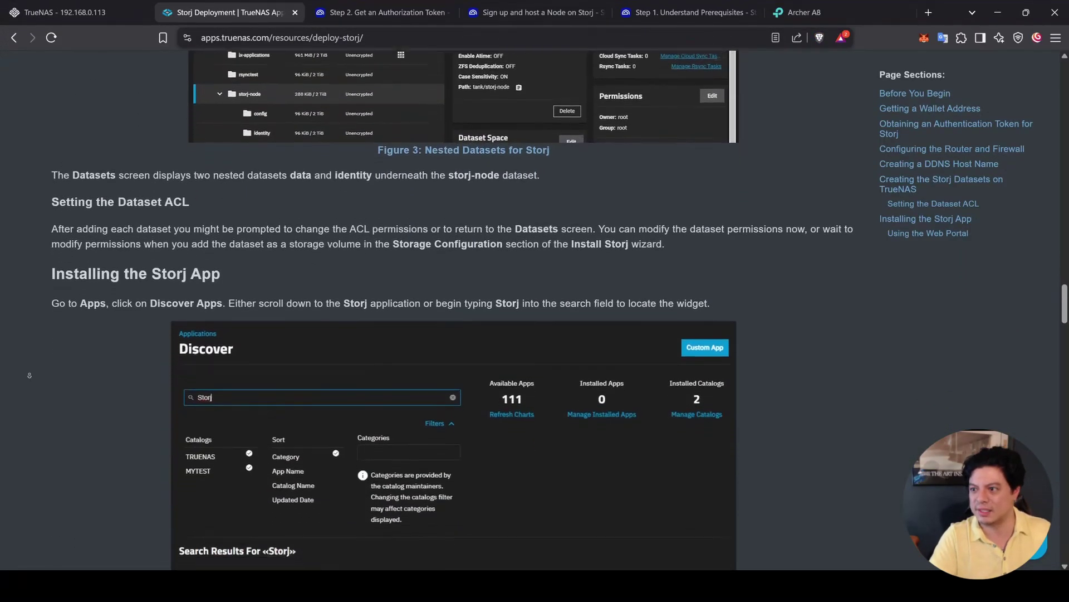
pyautogui.scroll(-1, 31, 372)
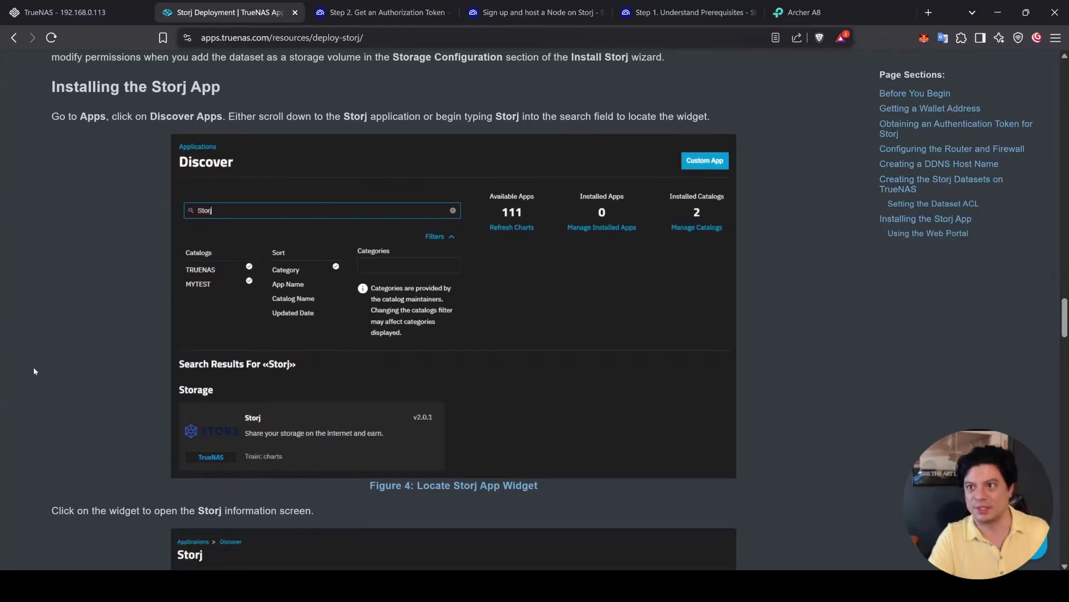
pyautogui.scroll(-1, 41, 201)
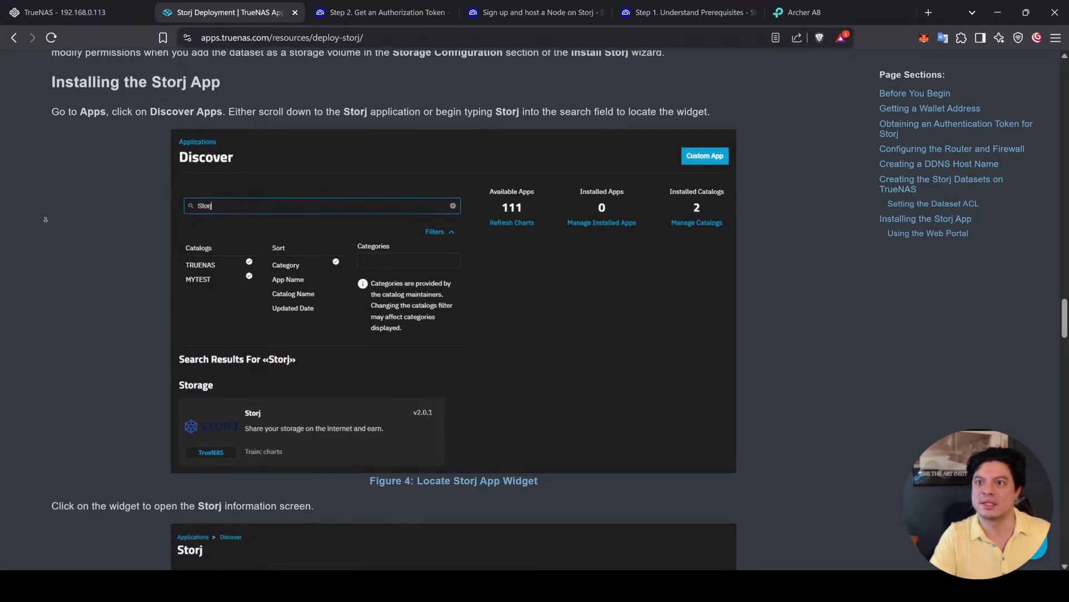
# Step: Check which pools are offered for apps, closing the list without choosing one
pyautogui.click(67, 13)
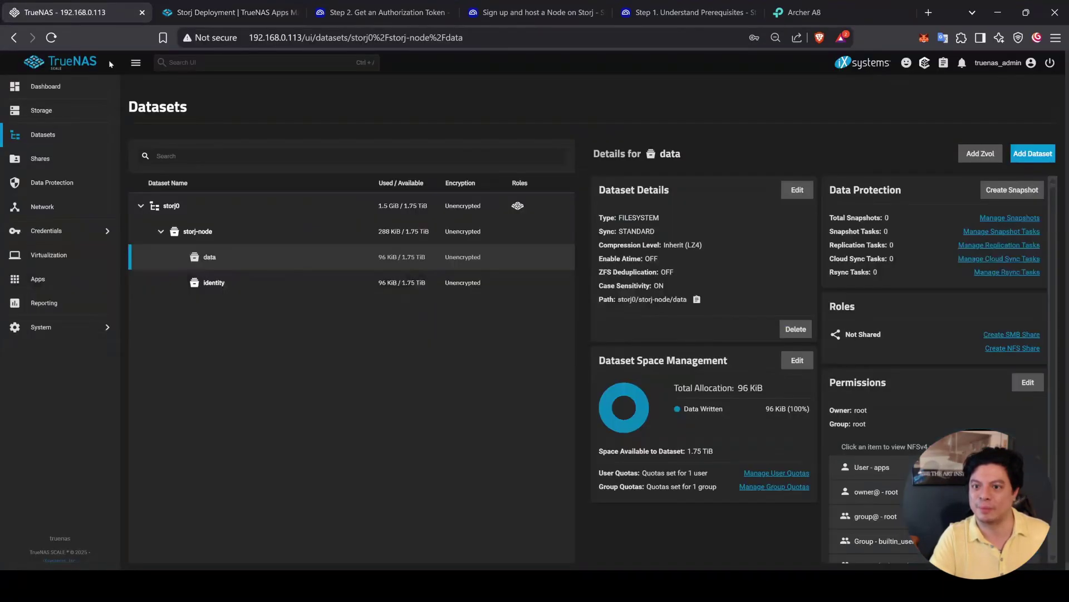
pyautogui.click(64, 279)
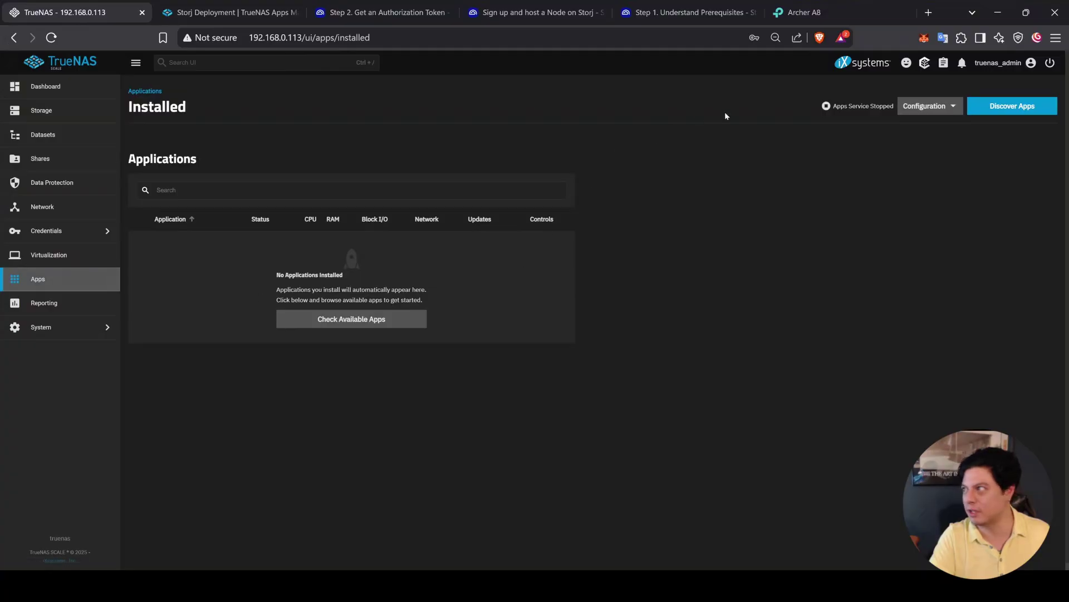
pyautogui.click(927, 106)
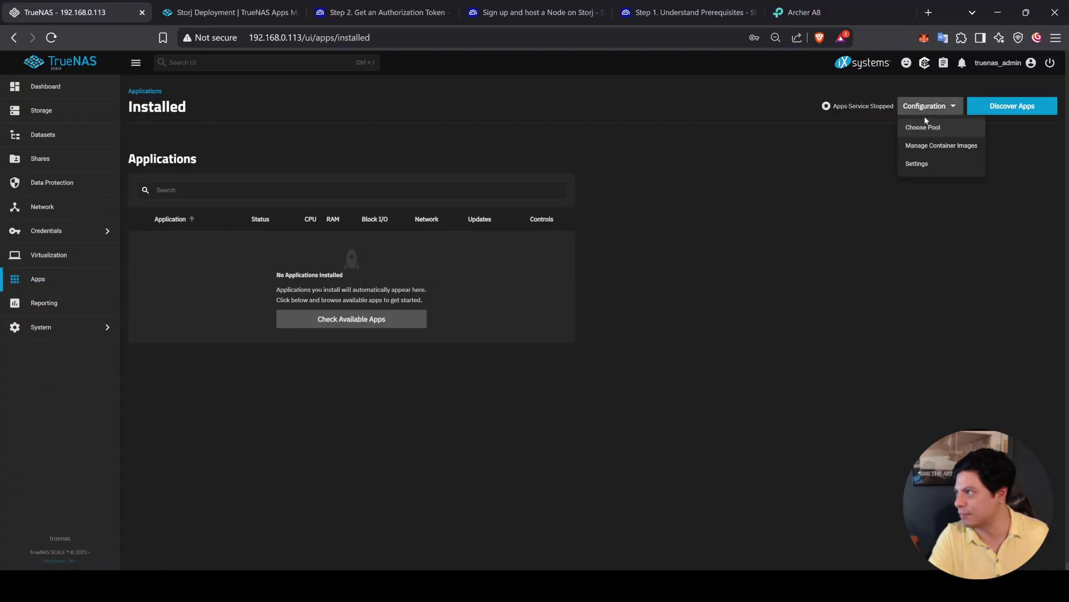
pyautogui.click(924, 128)
pyautogui.click(515, 316)
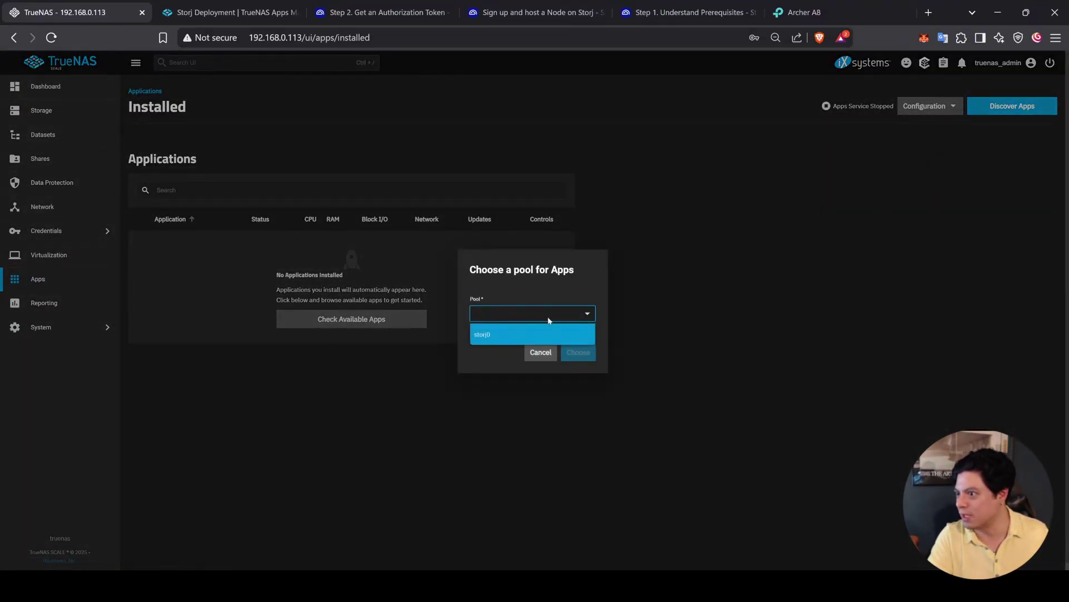
pyautogui.click(500, 399)
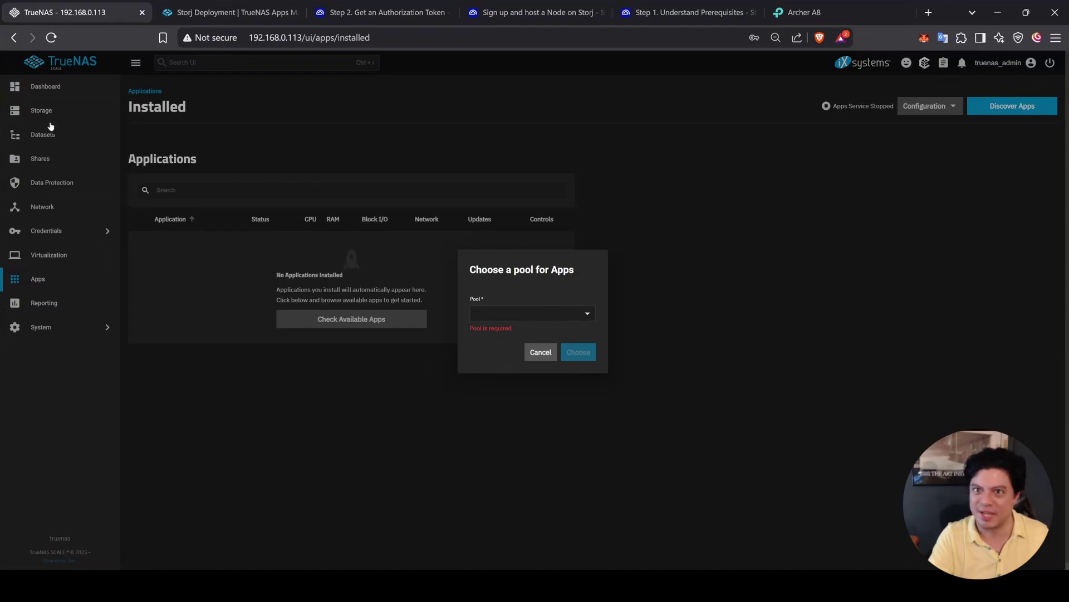
# Step: Review the storage disks, then begin a new pool named appz
pyautogui.click(47, 114)
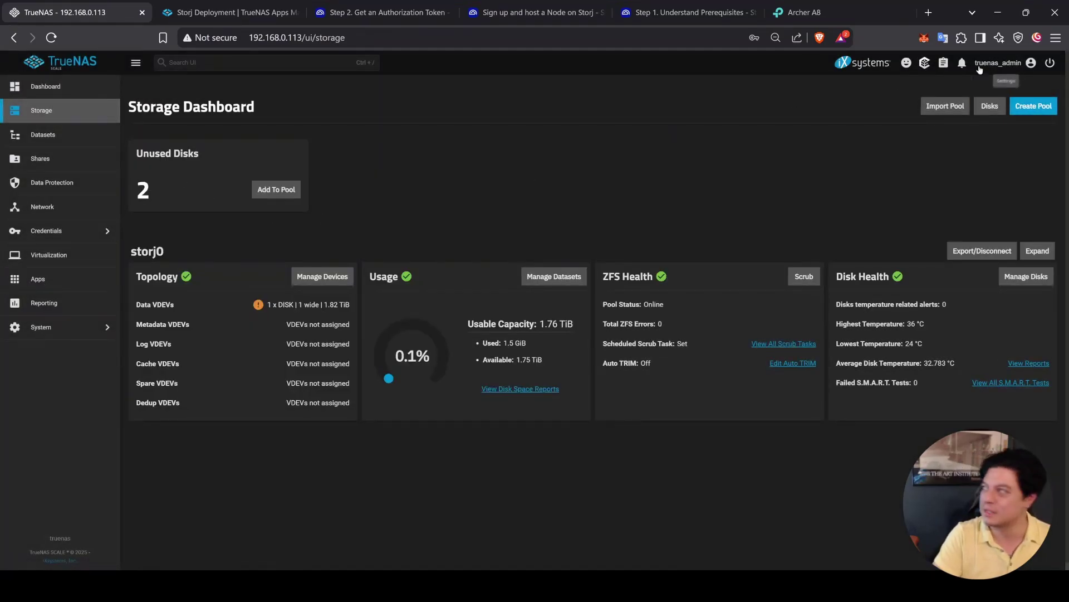
pyautogui.click(983, 102)
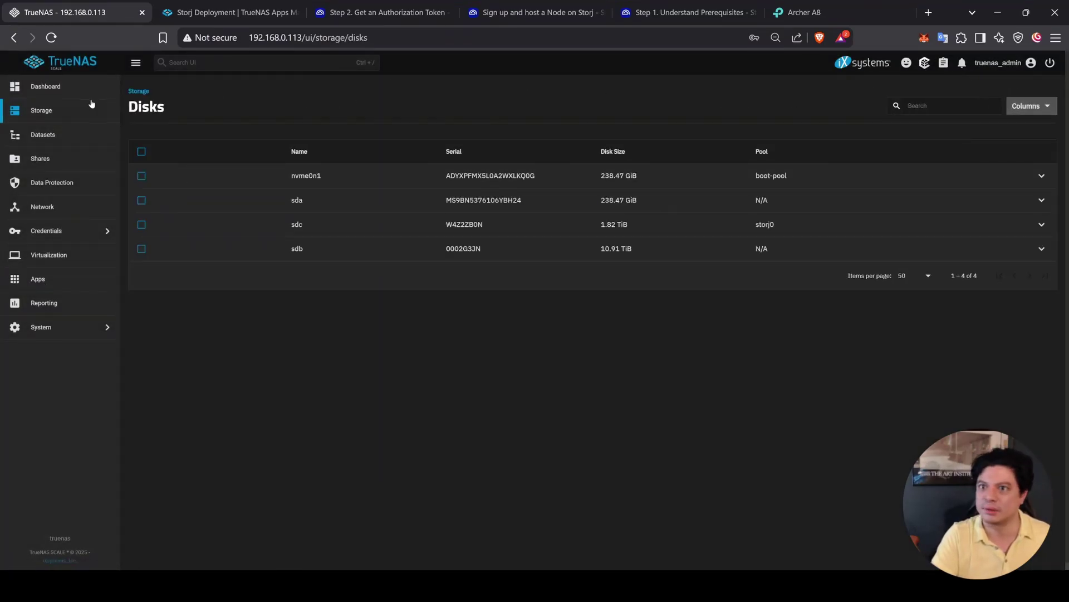
pyautogui.click(70, 112)
pyautogui.click(1030, 105)
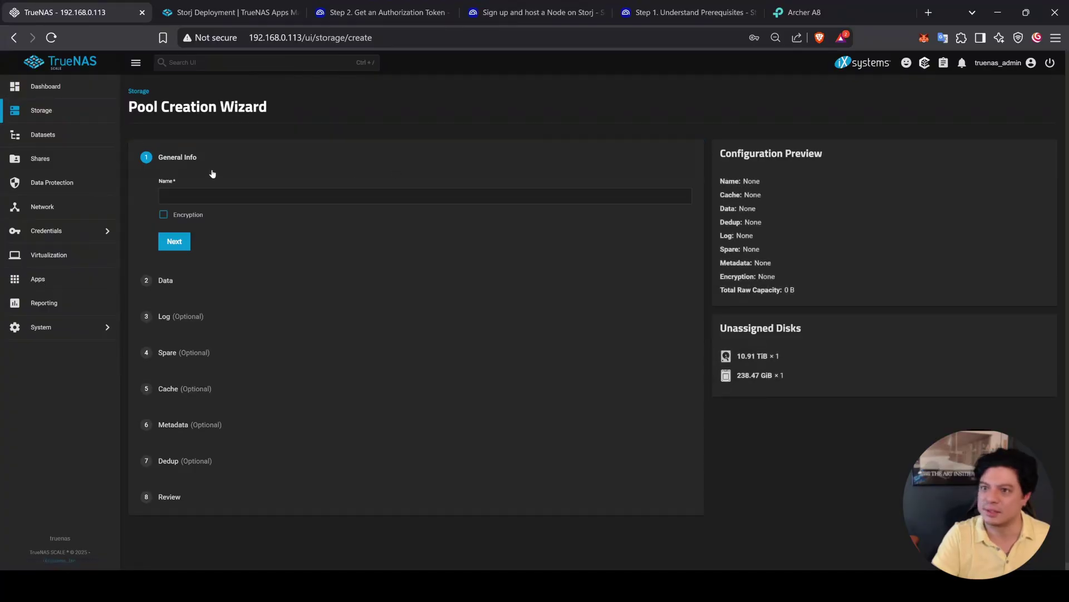
pyautogui.click(212, 195)
pyautogui.write('appz')
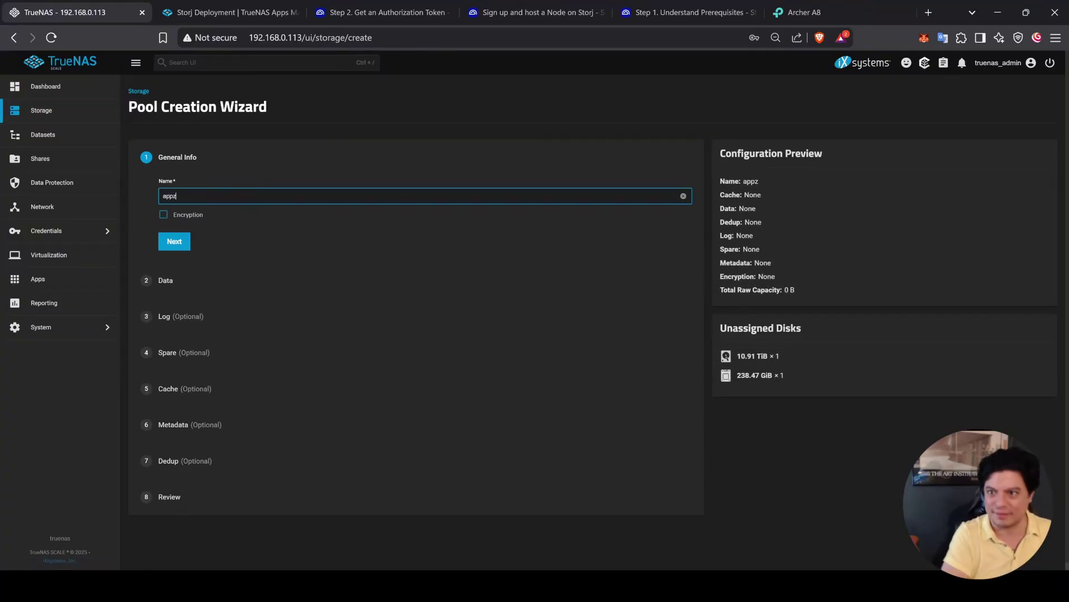
# Step: Give appz a Stripe data layout on the 238.47 GiB SSD
pyautogui.click(174, 241)
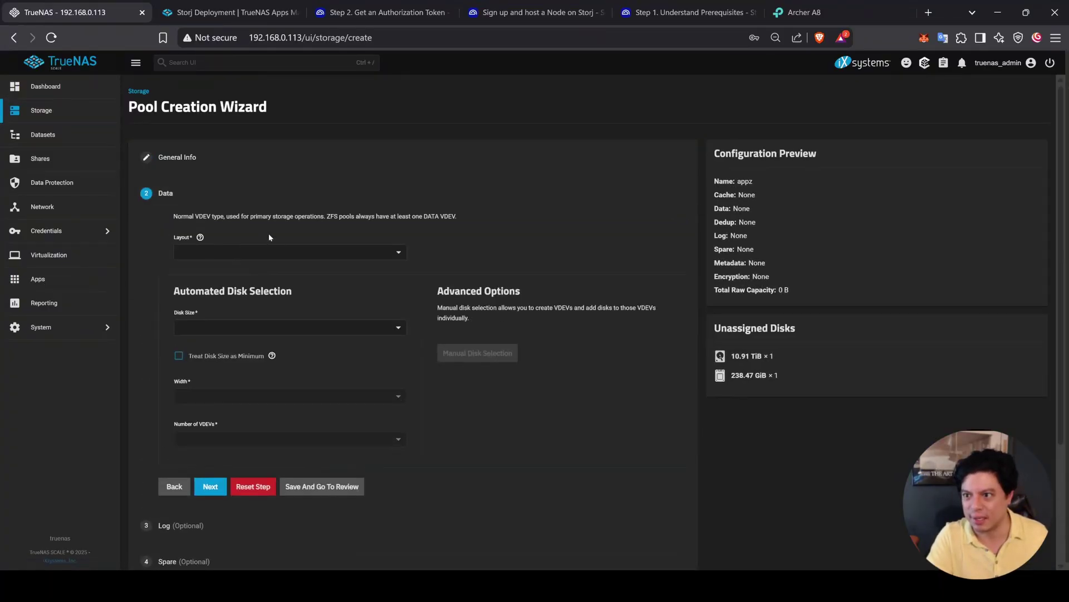
pyautogui.click(258, 251)
pyautogui.click(215, 274)
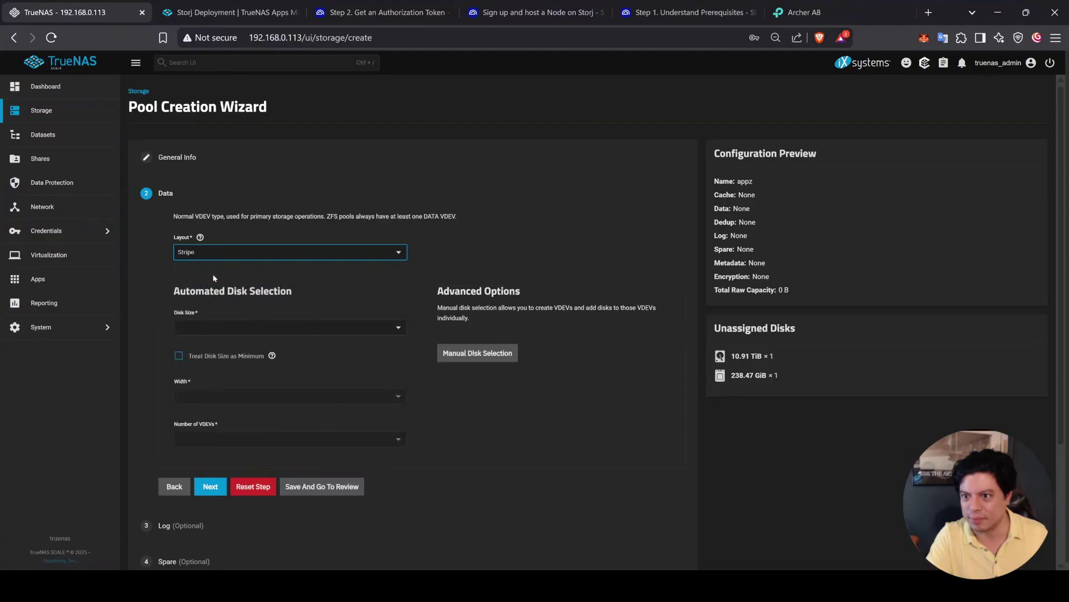
pyautogui.click(207, 332)
pyautogui.click(239, 346)
pyautogui.scroll(-1, 319, 413)
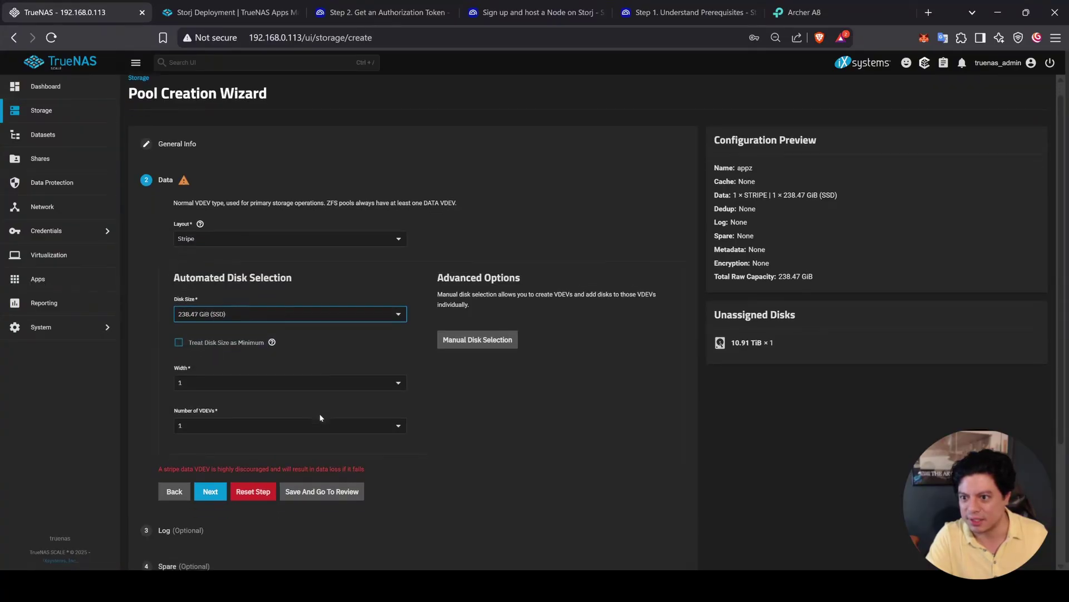
pyautogui.click(211, 471)
# Step: Skip the Log, Spare, Cache, Metadata and Dedup steps, then create and confirm the pool
pyautogui.click(212, 441)
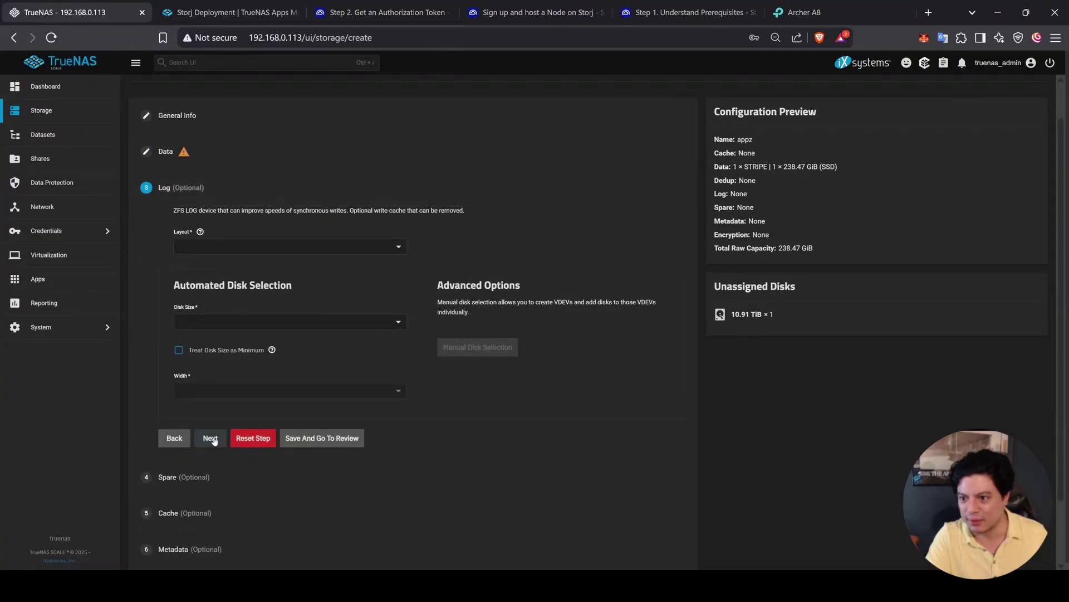
pyautogui.click(213, 446)
pyautogui.click(210, 466)
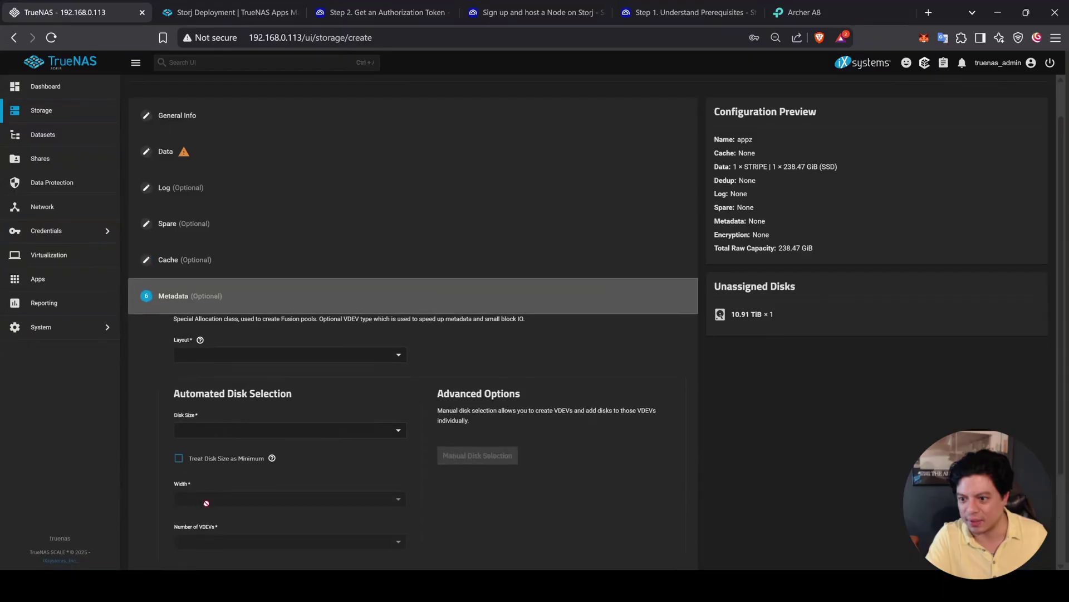
pyautogui.scroll(-2, 202, 523)
pyautogui.click(210, 471)
pyautogui.click(210, 504)
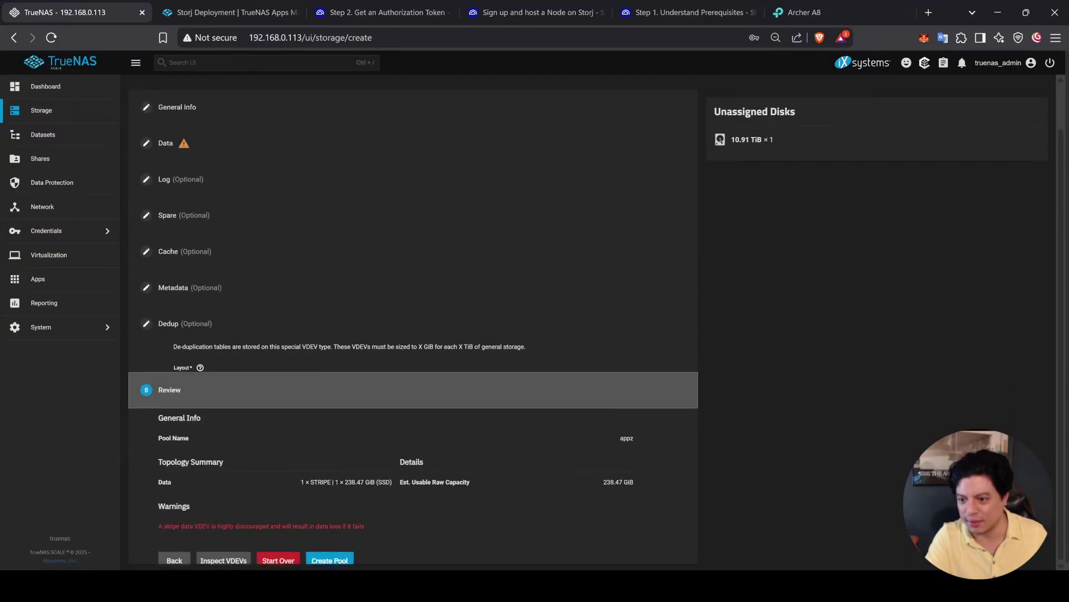
pyautogui.click(337, 544)
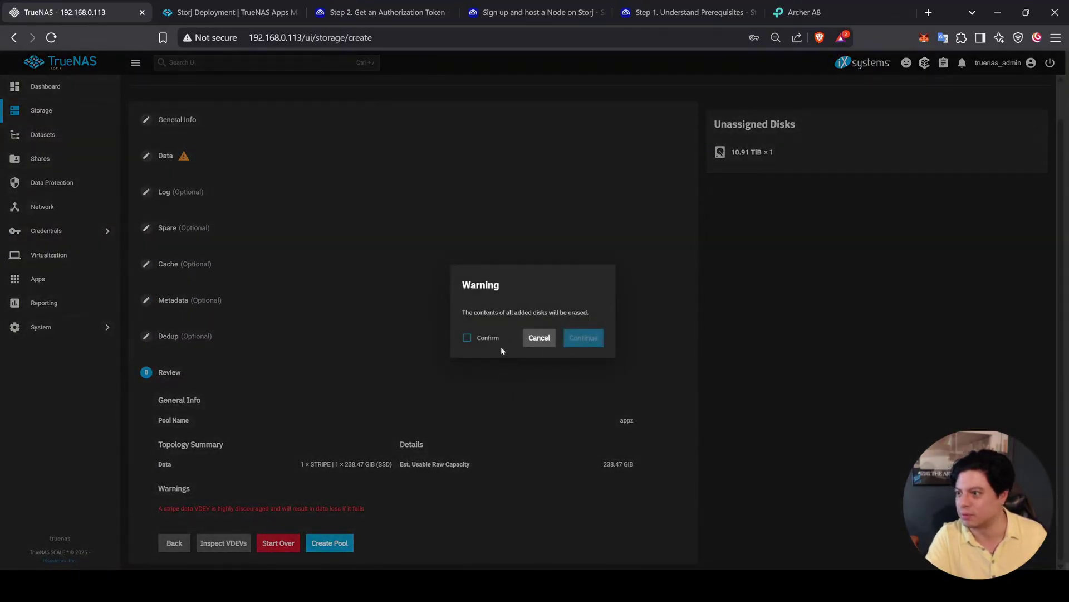
pyautogui.click(487, 338)
pyautogui.click(601, 337)
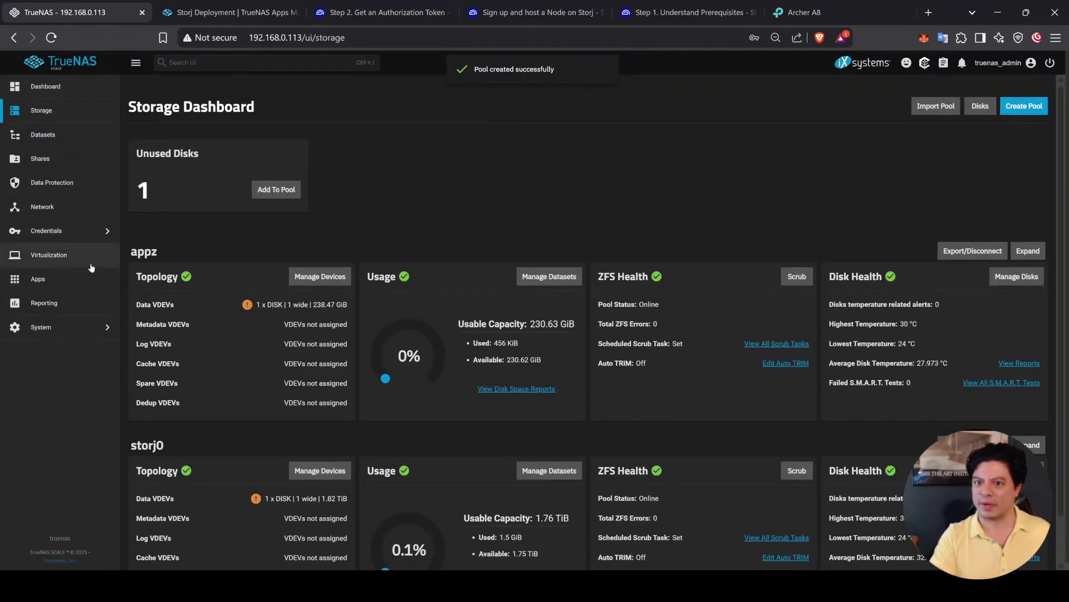
pyautogui.click(67, 279)
# Step: Choose appz as the pool for apps
pyautogui.click(924, 105)
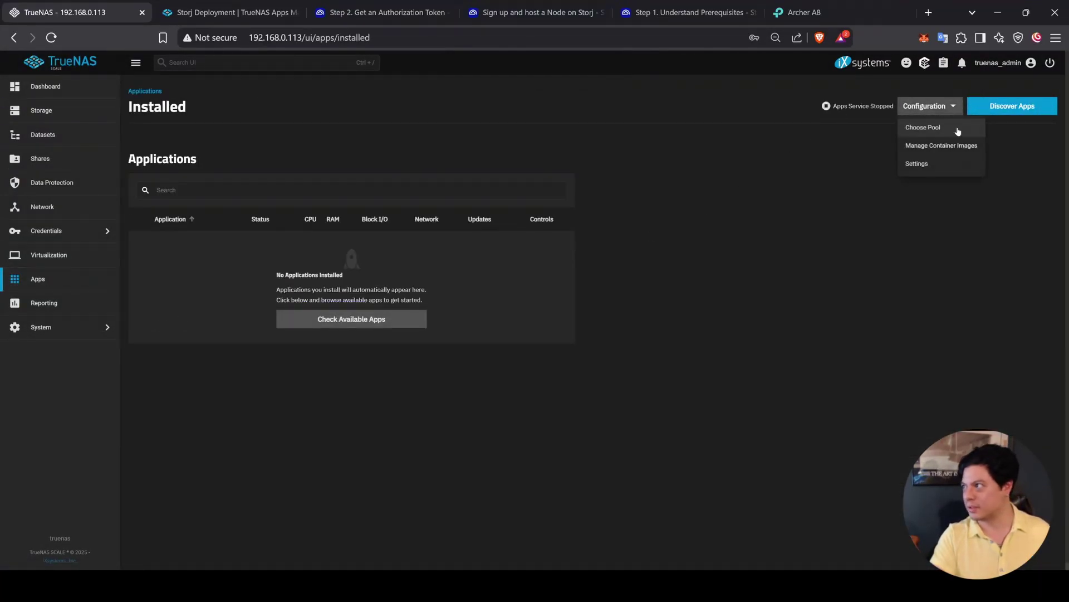
pyautogui.click(958, 131)
pyautogui.click(521, 321)
pyautogui.click(525, 356)
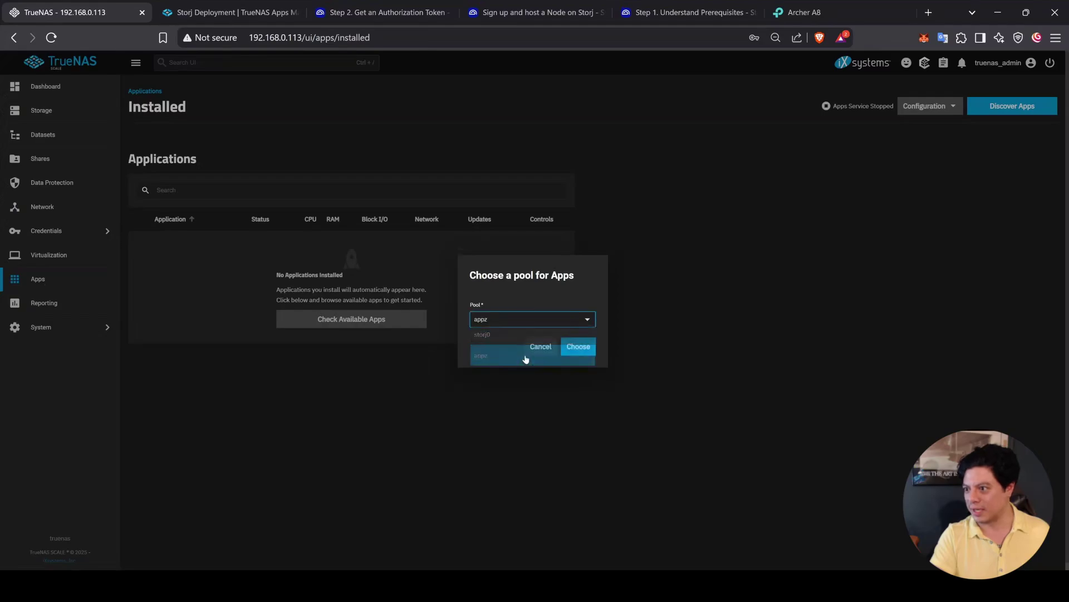
pyautogui.click(577, 349)
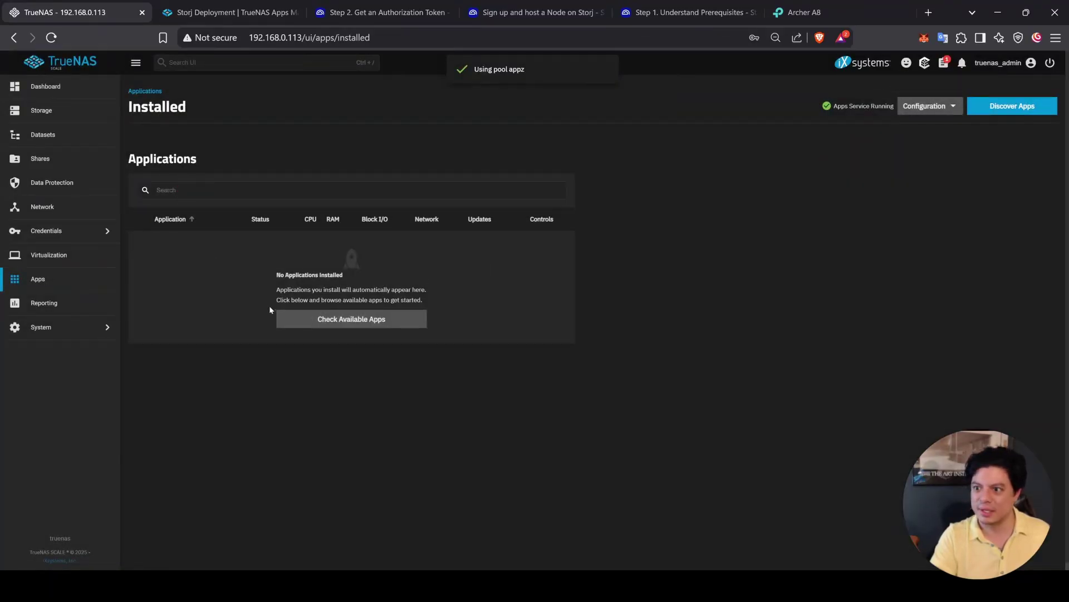
# Step: Search the app catalog for storj and open the Storj install form
pyautogui.click(300, 319)
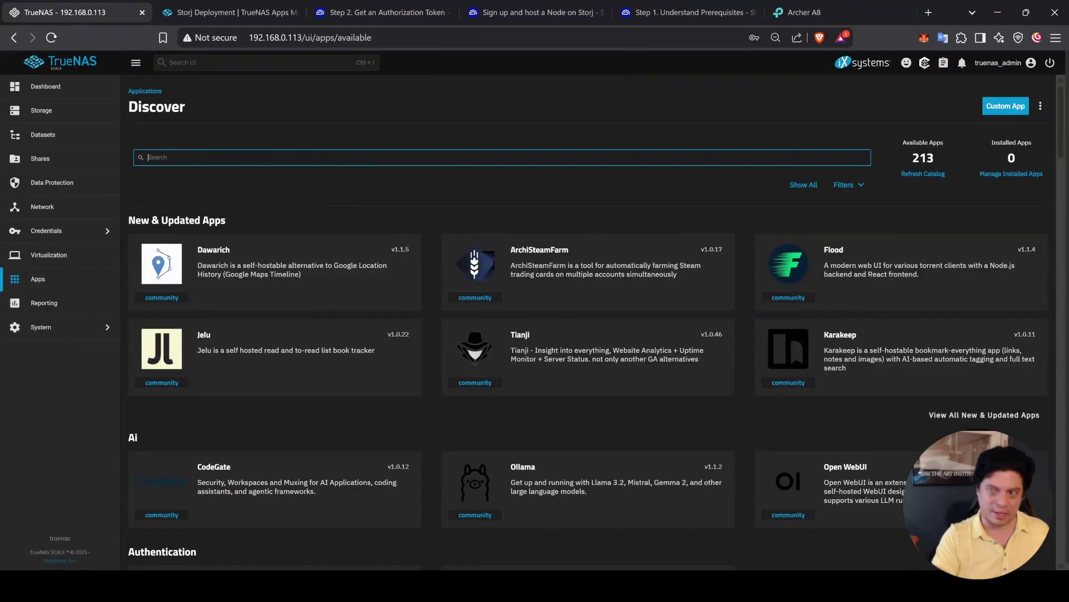
pyautogui.write('stoj')
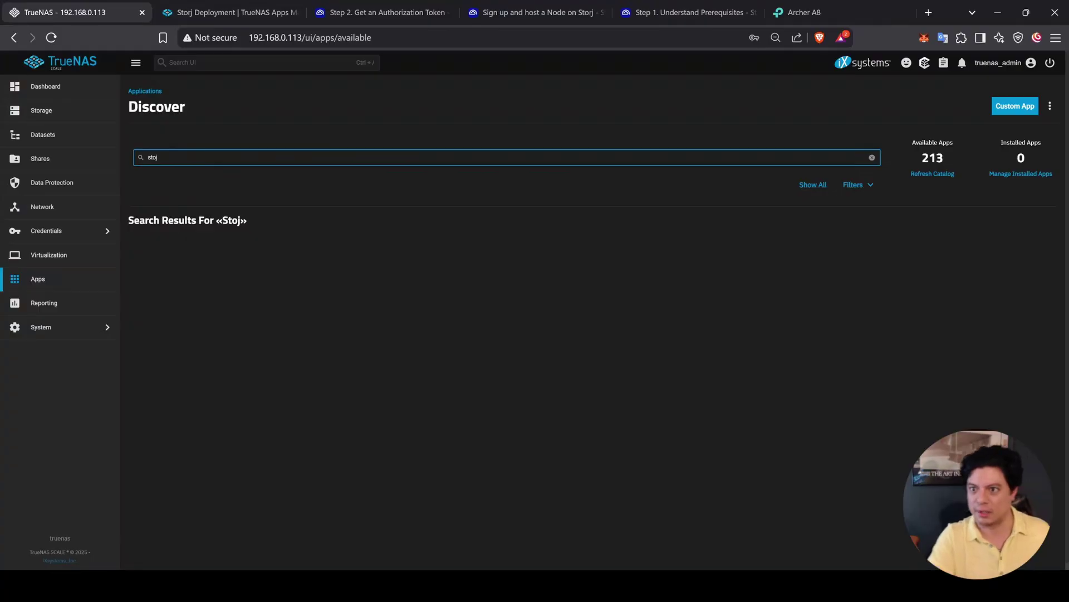
pyautogui.press('BackSpace')
pyautogui.write('rj')
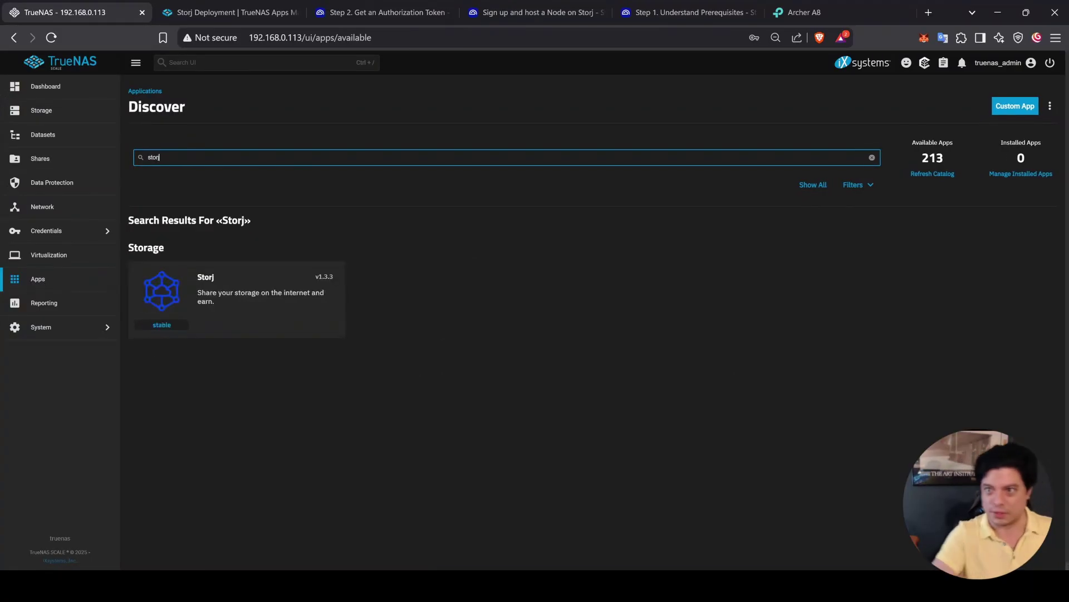
pyautogui.click(315, 280)
pyautogui.click(213, 232)
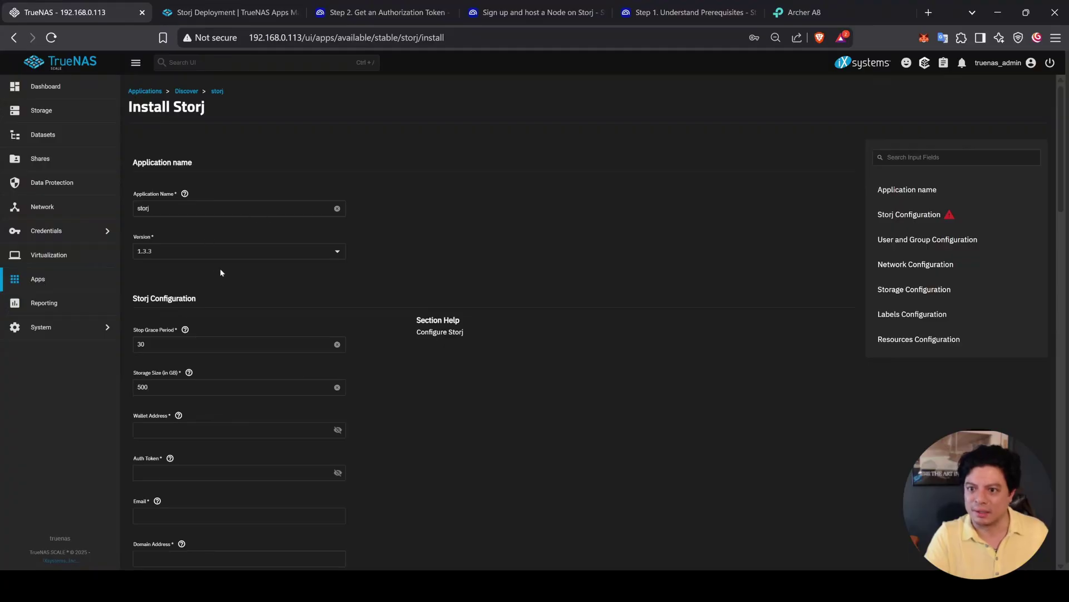
# Step: Set the Storj storage size to 1800
pyautogui.scroll(-3, 235, 365)
pyautogui.click(229, 262)
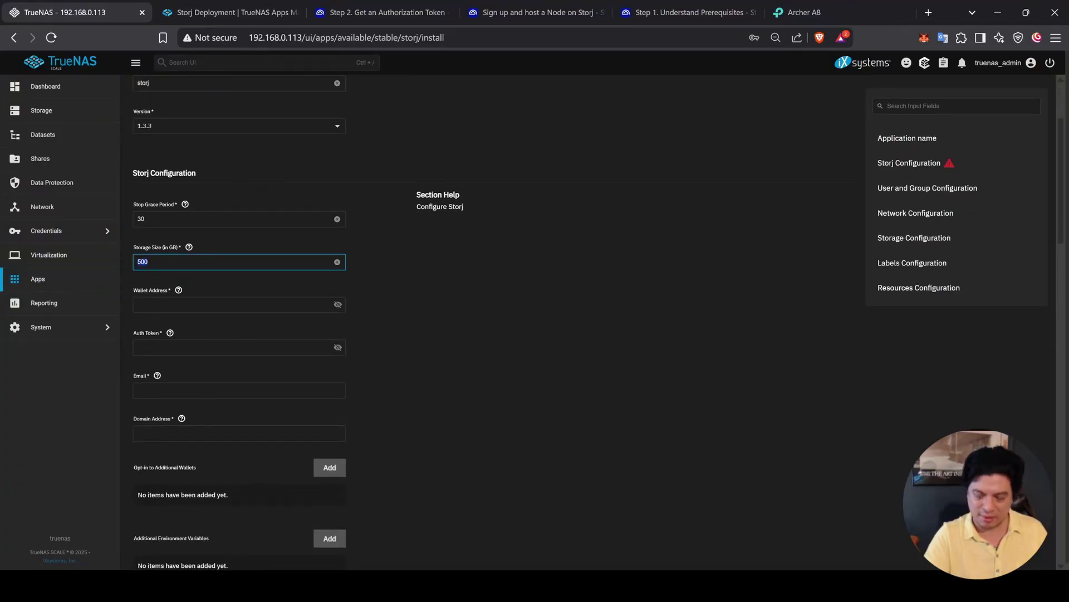
pyautogui.write('1800')
pyautogui.click(460, 331)
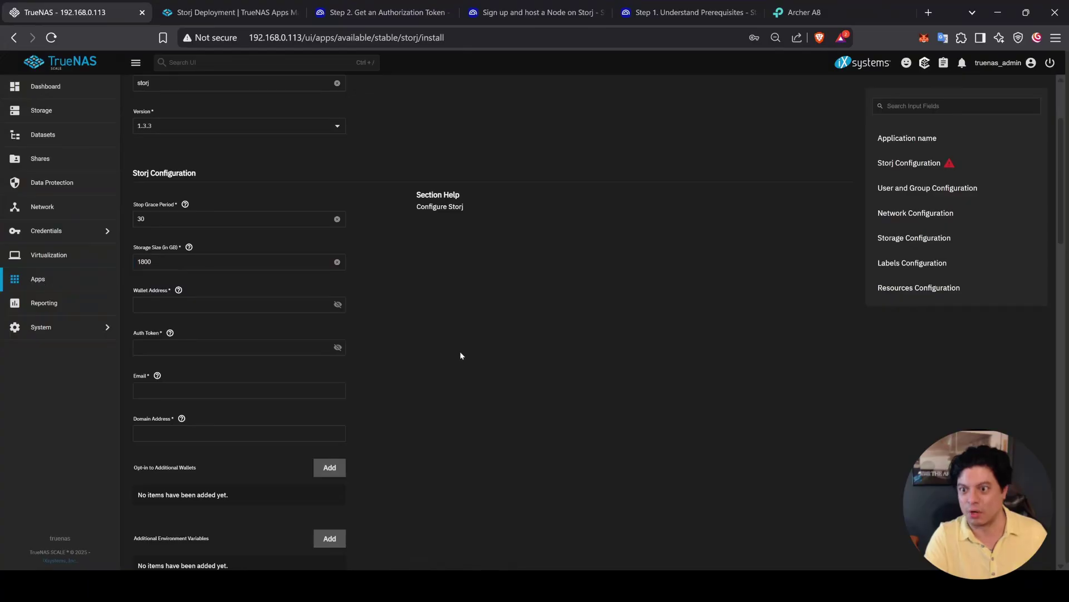
pyautogui.scroll(-1, 590, 371)
# Step: Paste the wallet address, auth token and operator e-mail from the notes into the form
pyautogui.hotkey('alt', 'Tab')
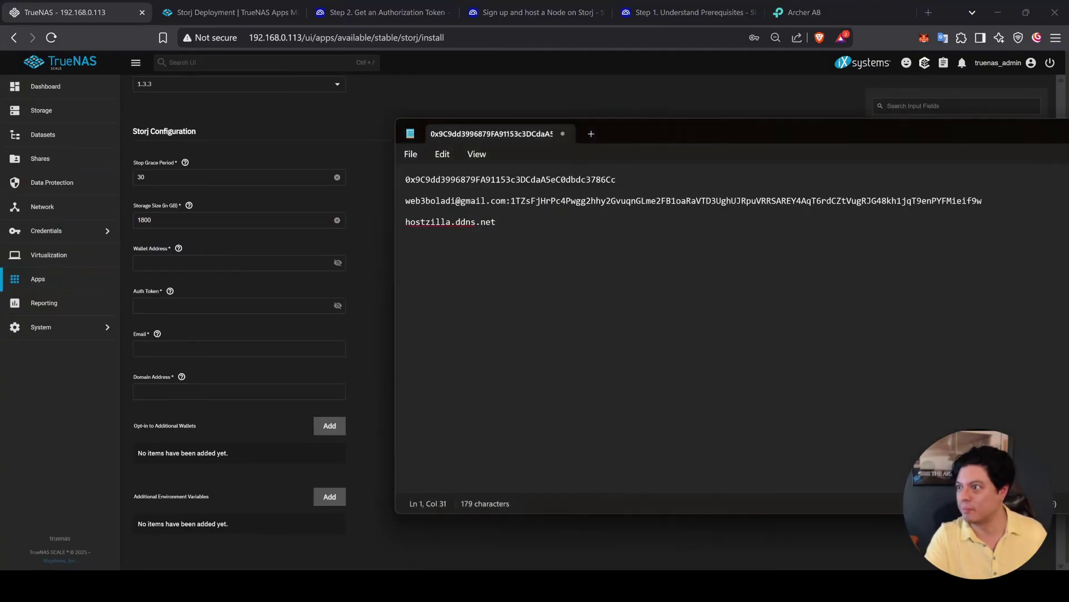
pyautogui.doubleClick(558, 180)
pyautogui.click(232, 264)
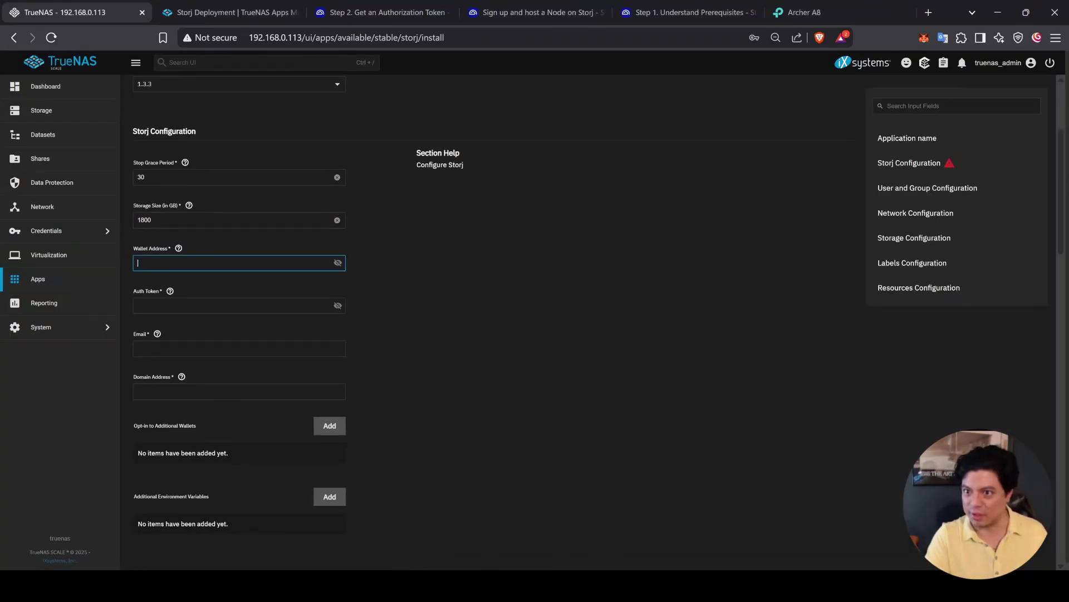
pyautogui.hotkey('ctrl', 'v')
pyautogui.hotkey('alt', 'Tab')
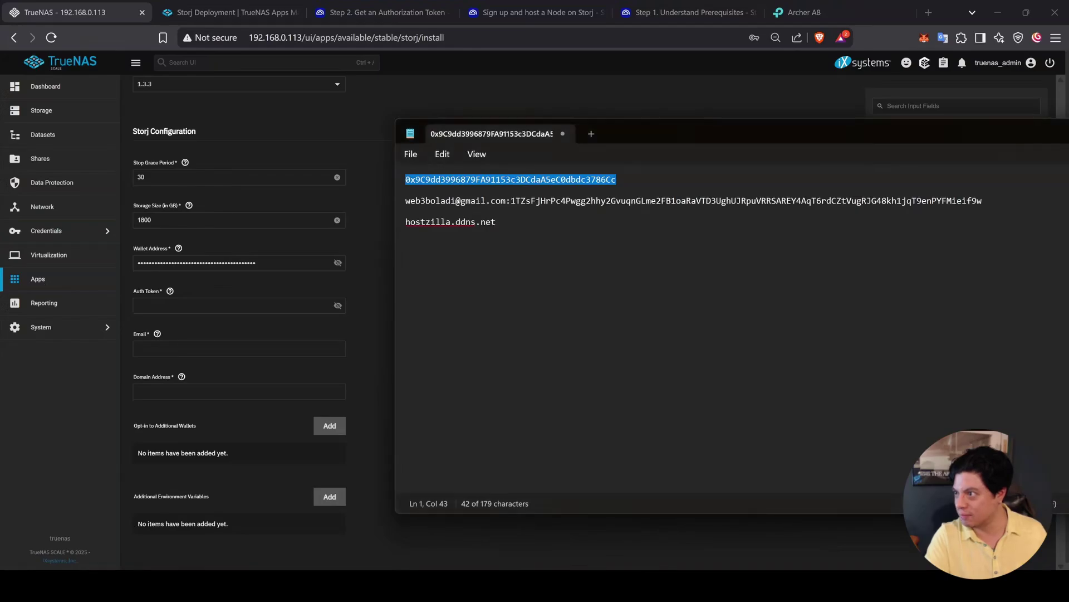
pyautogui.tripleClick(629, 202)
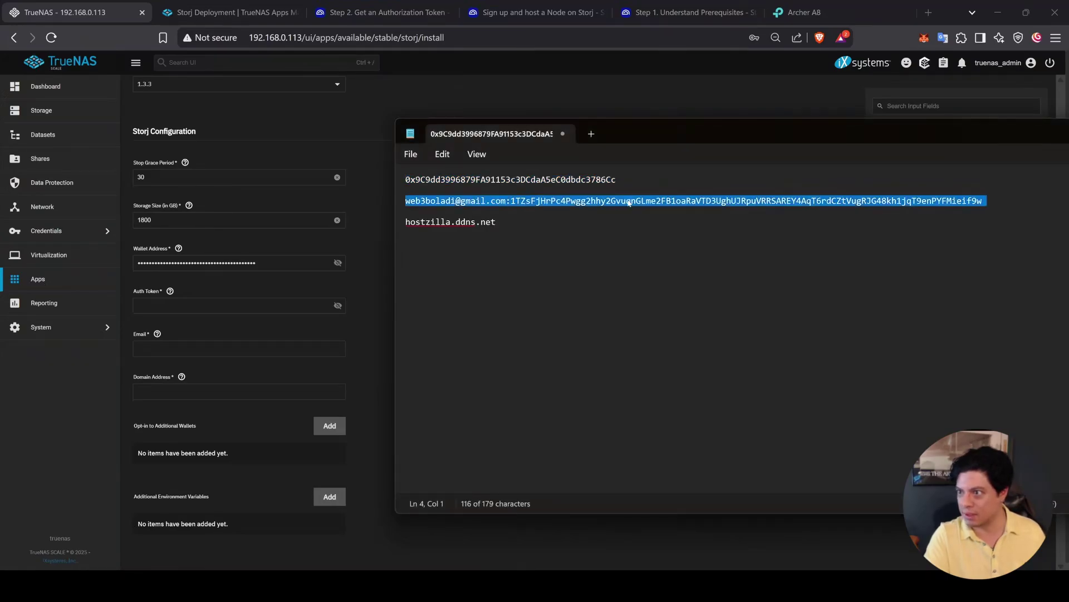
pyautogui.click(239, 306)
pyautogui.hotkey('ctrl', 'v')
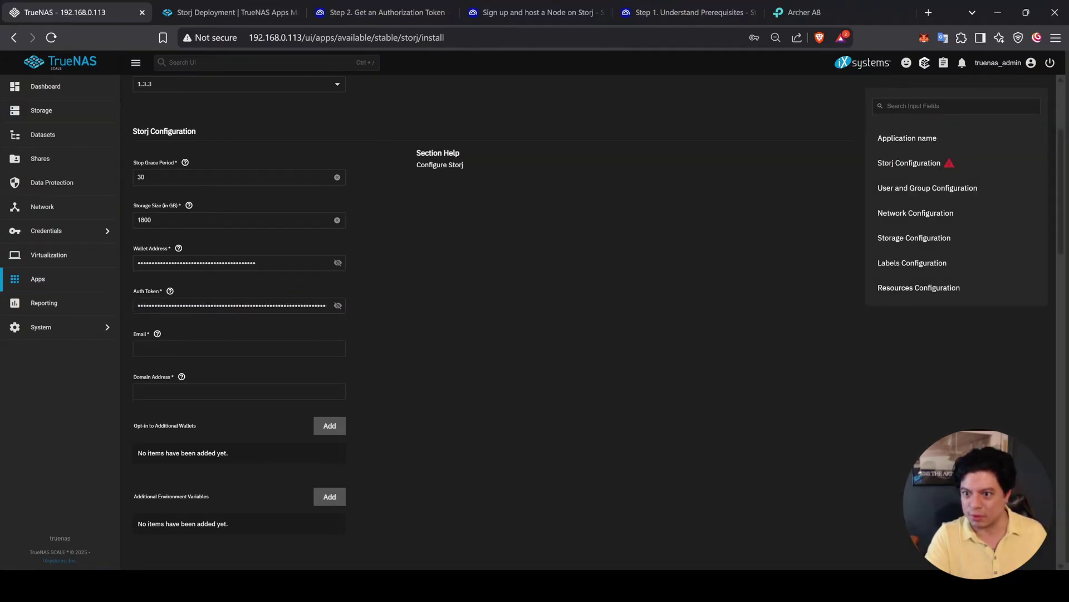
pyautogui.click(237, 349)
pyautogui.hotkey('ctrl', 'v')
pyautogui.click(569, 305)
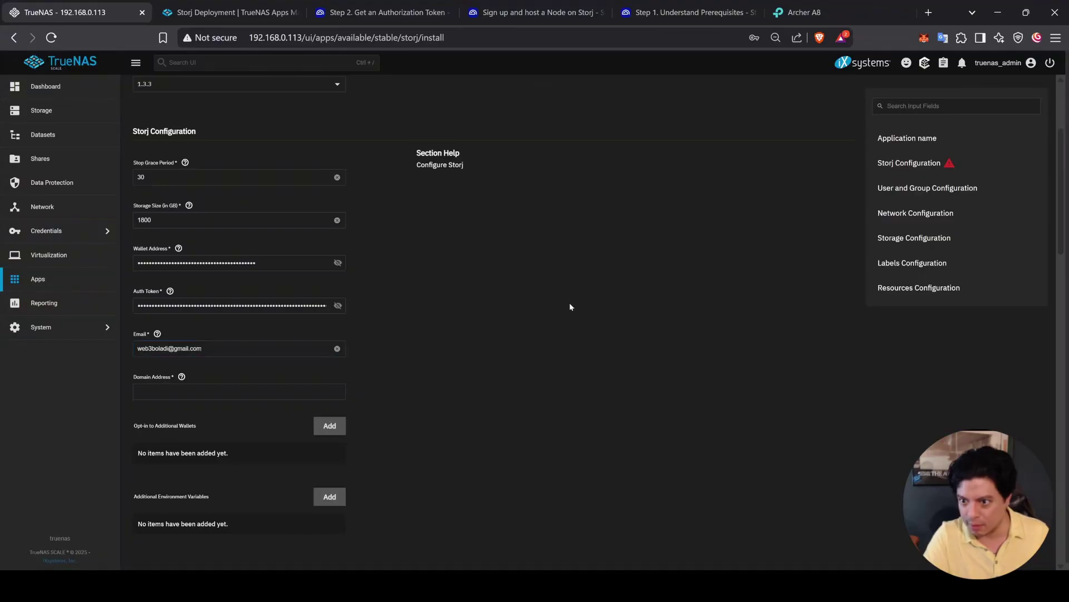
# Step: Paste hostzilla.ddns.net as the Domain Address and set identity storage to Host Path
pyautogui.hotkey('alt', 'Tab')
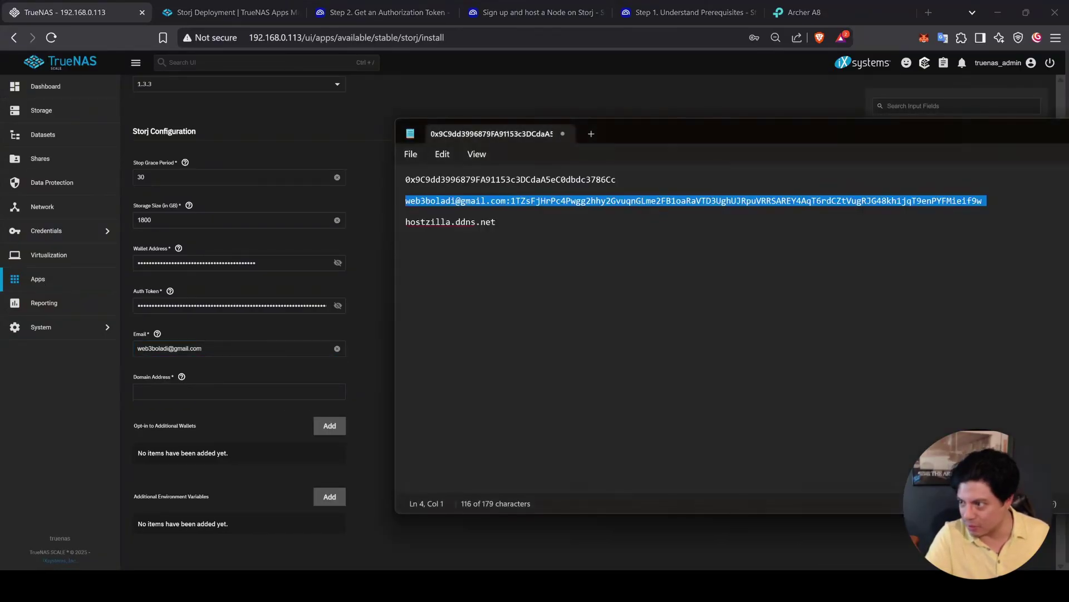
pyautogui.tripleClick(489, 225)
pyautogui.hotkey('ctrl', 'c')
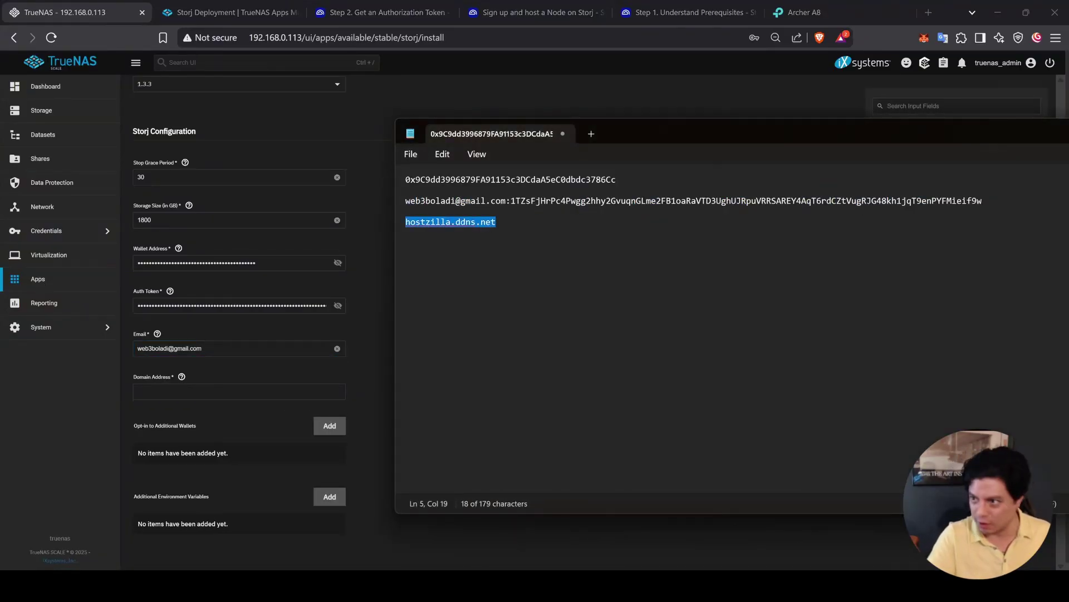
pyautogui.click(239, 392)
pyautogui.hotkey('ctrl', 'v')
pyautogui.scroll(-3, 444, 418)
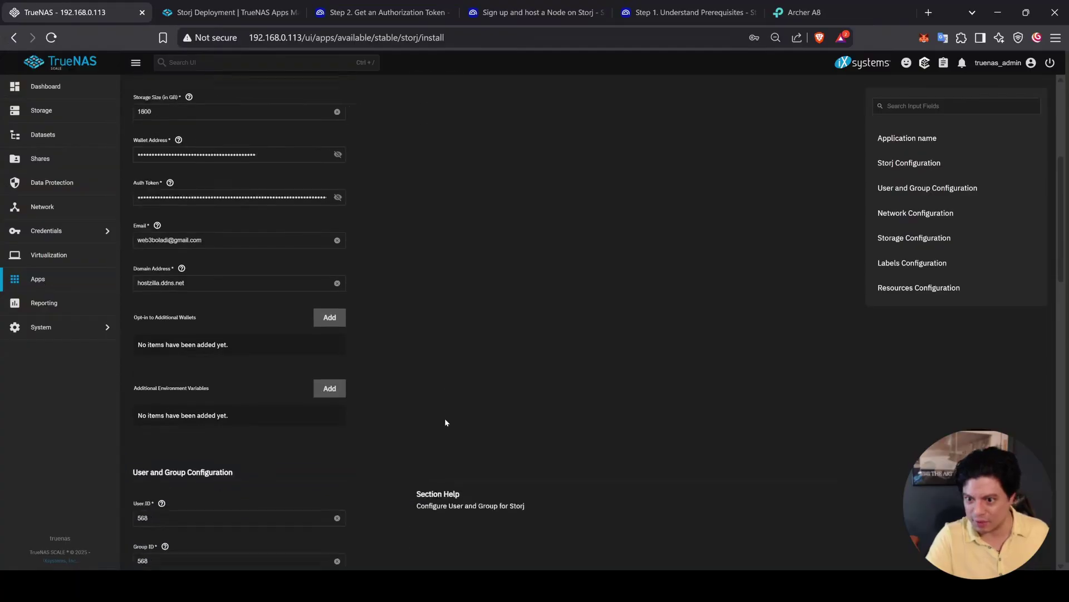
pyautogui.scroll(-2, 516, 240)
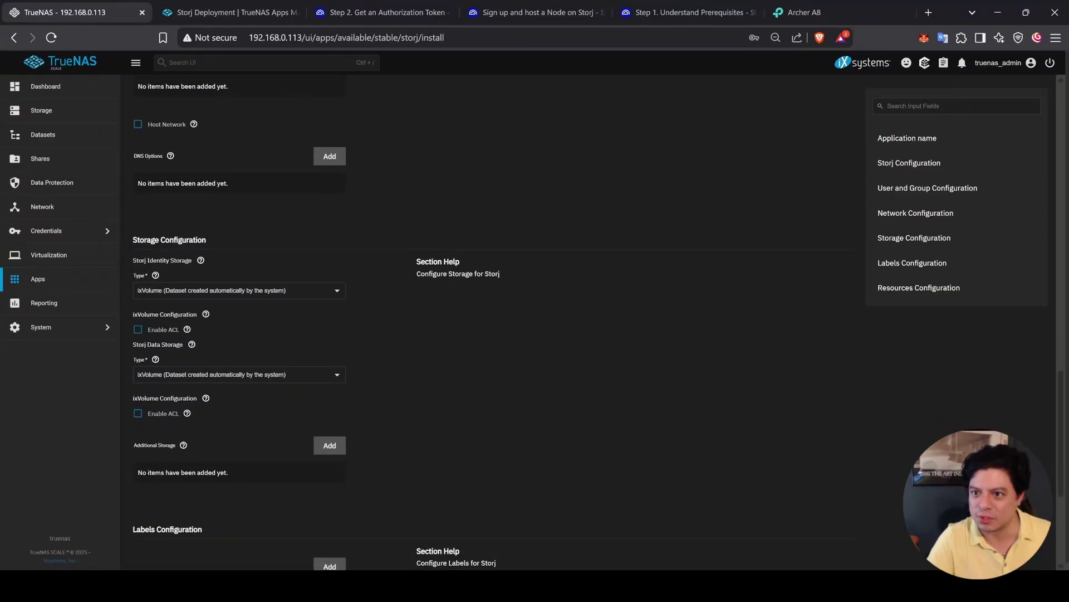
pyautogui.click(239, 290)
pyautogui.click(203, 313)
pyautogui.scroll(-2, 308, 349)
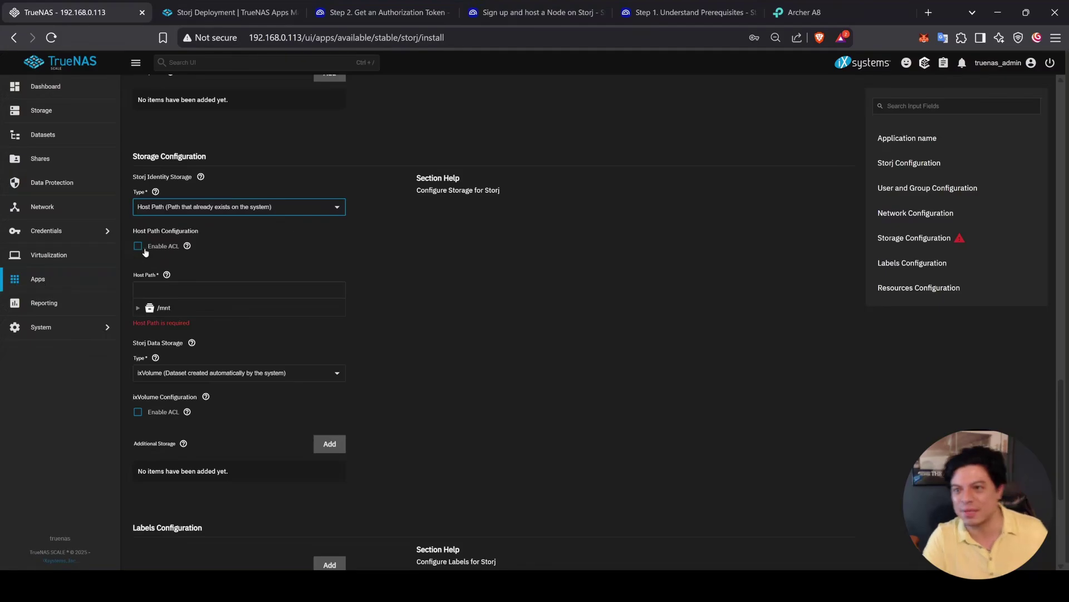
# Step: Read the Storj deployment guide down to resource configuration, then return to the install form
pyautogui.click(231, 12)
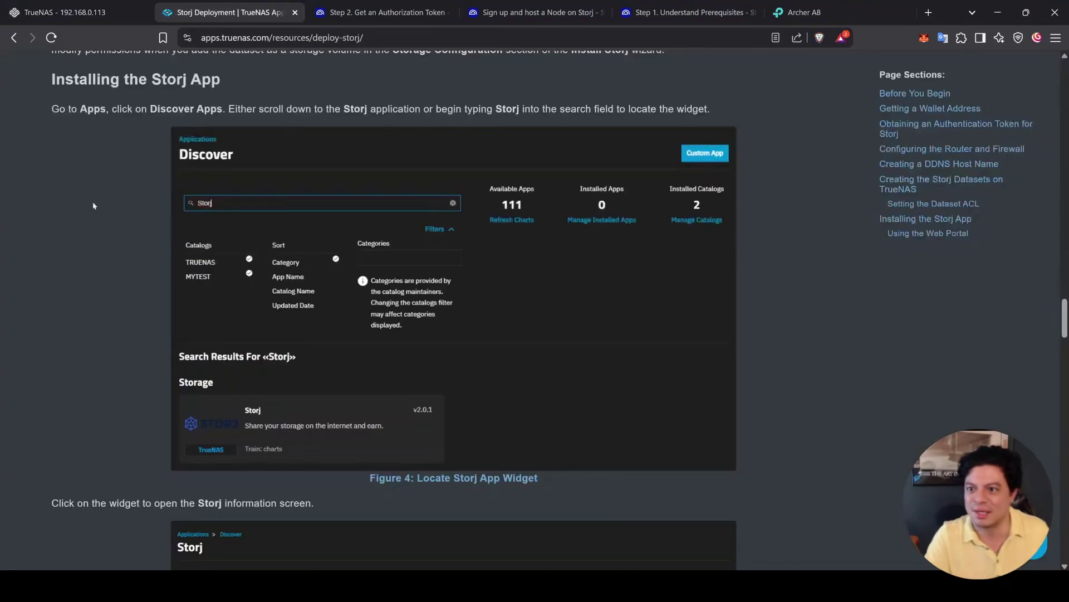
pyautogui.scroll(-13, 65, 284)
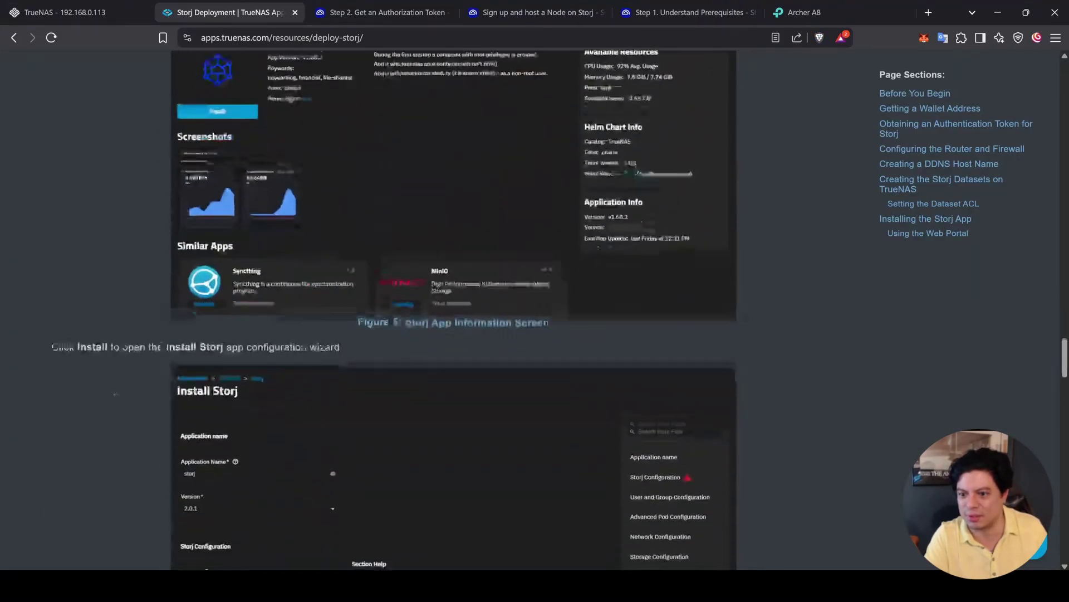
pyautogui.scroll(-8, 116, 391)
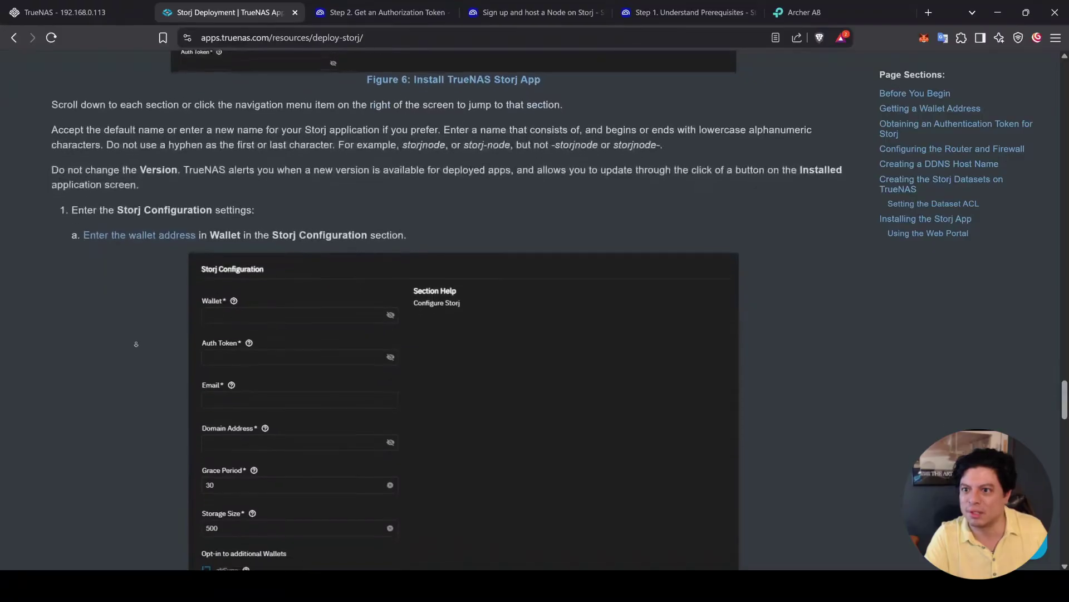
pyautogui.scroll(-9, 130, 369)
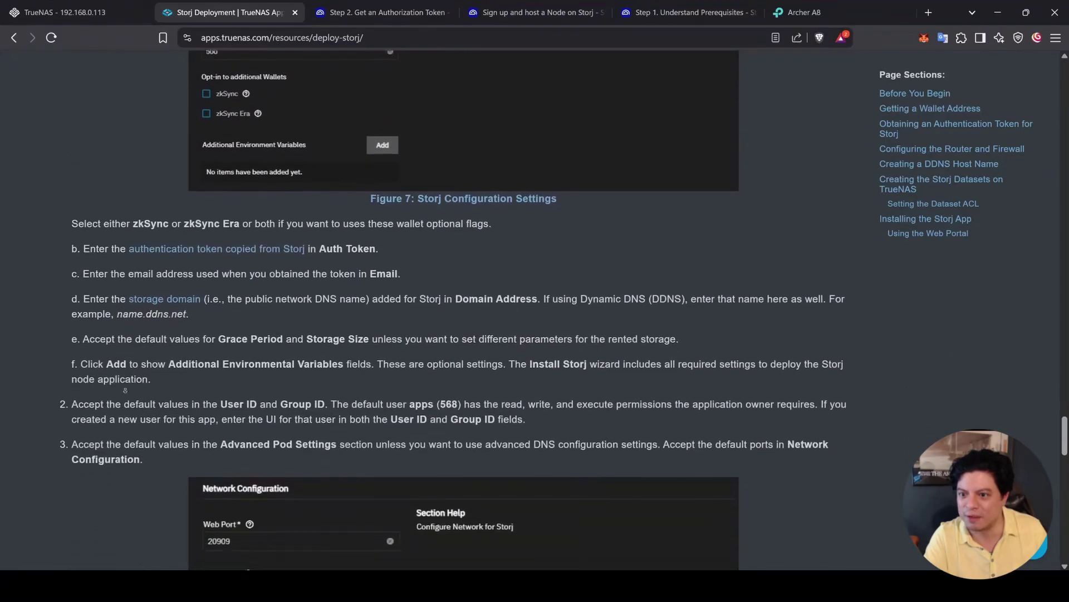
pyautogui.scroll(-2, 122, 397)
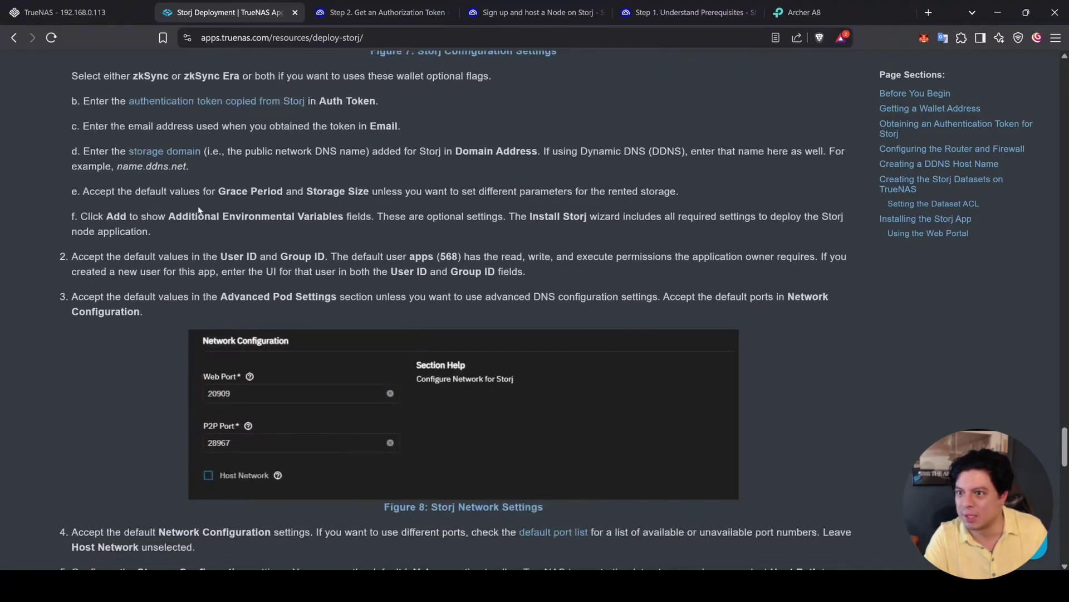
pyautogui.tripleClick(200, 216)
pyautogui.scroll(-4, 95, 469)
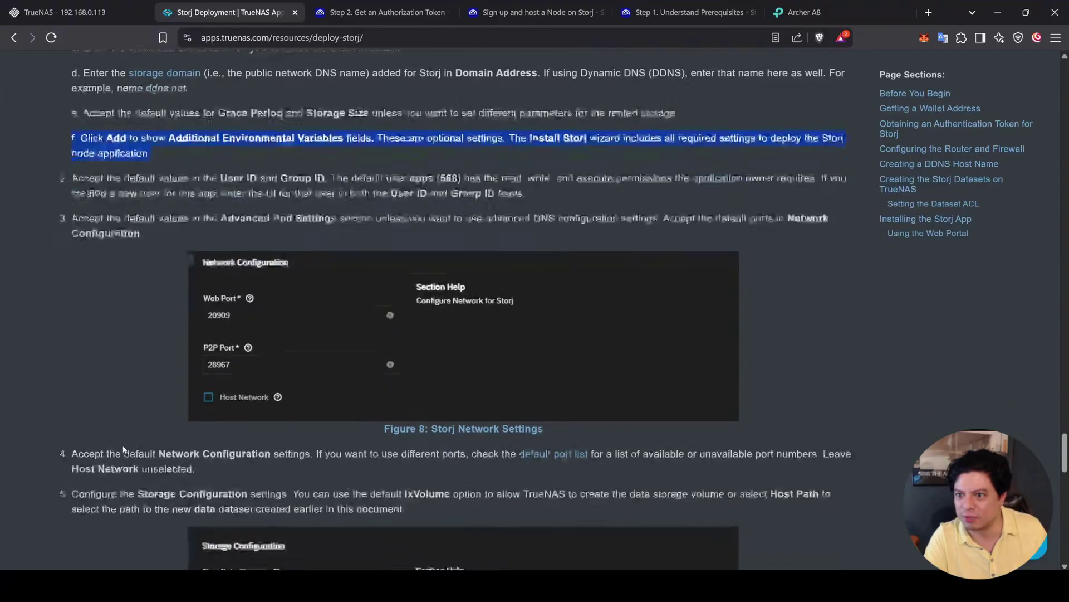
pyautogui.scroll(-7, 236, 238)
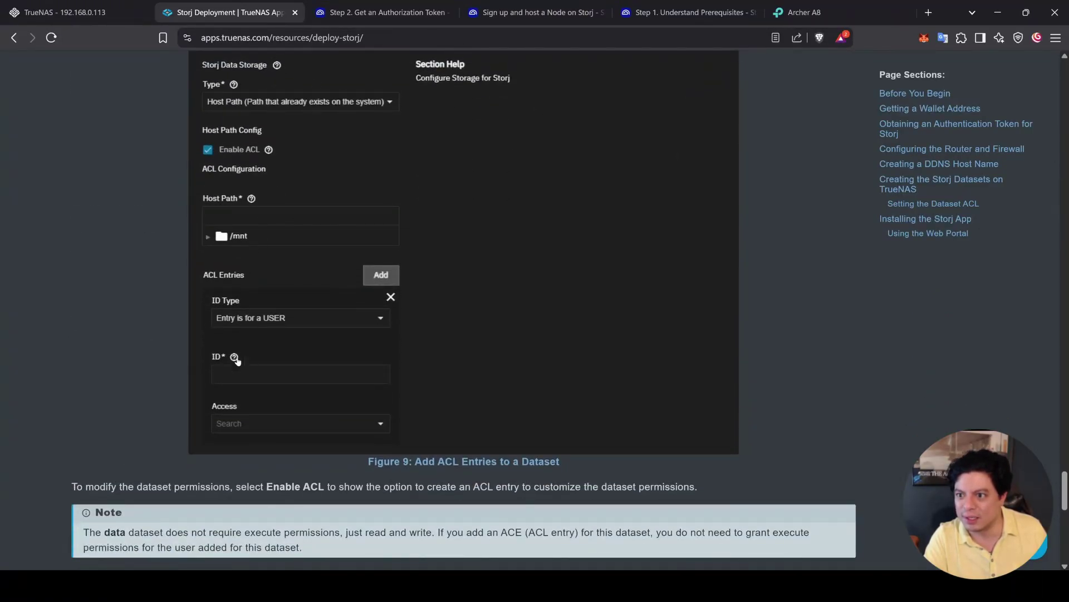
pyautogui.scroll(-3, 237, 361)
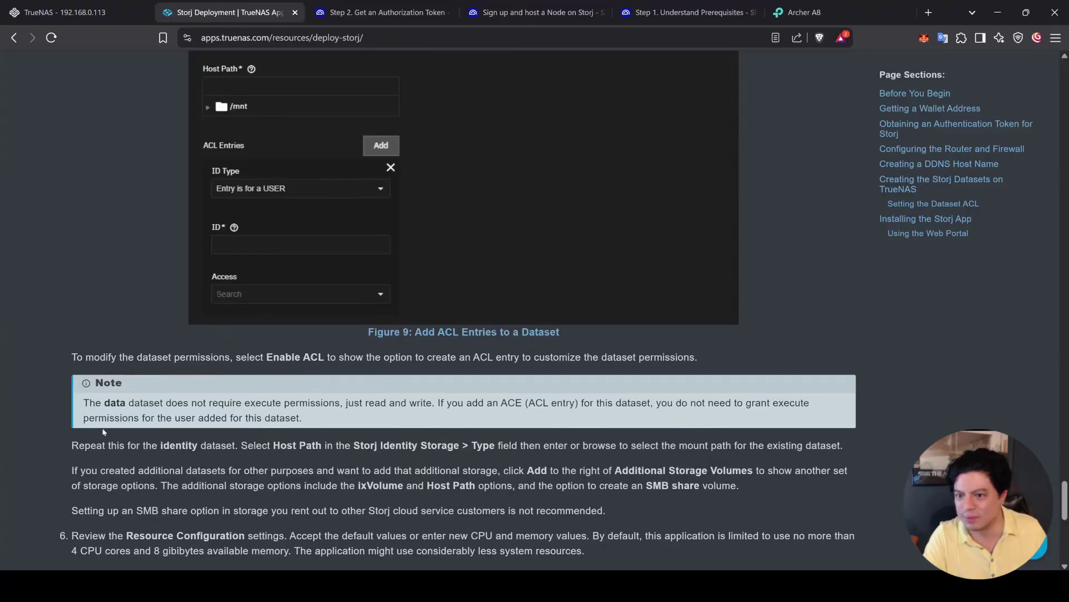
pyautogui.scroll(-1, 173, 400)
pyautogui.scroll(-3, 172, 419)
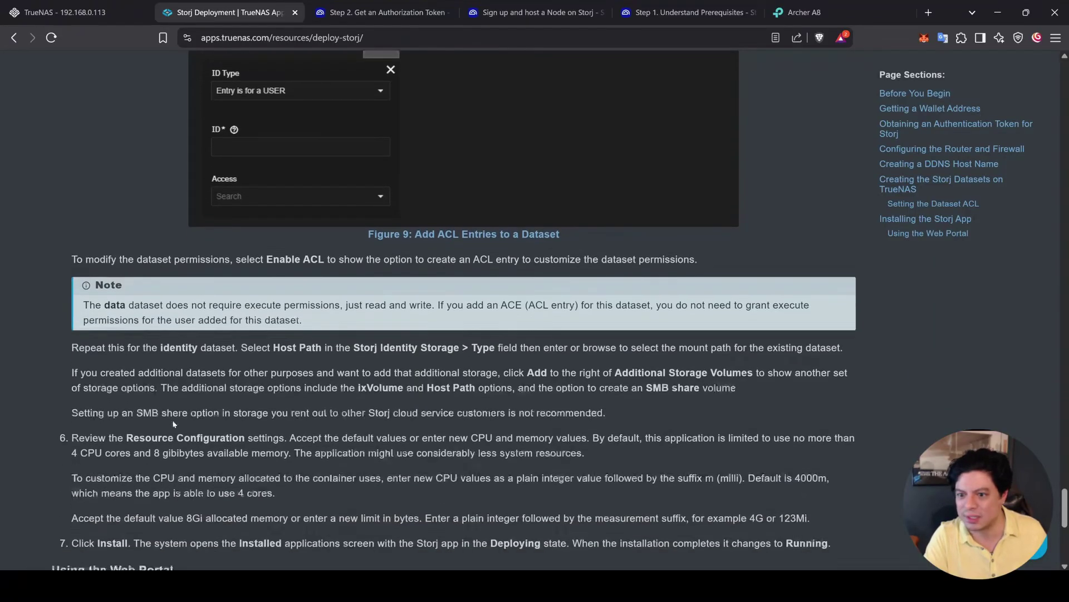
pyautogui.hotkey('ctrl', 'shift', 'Tab')
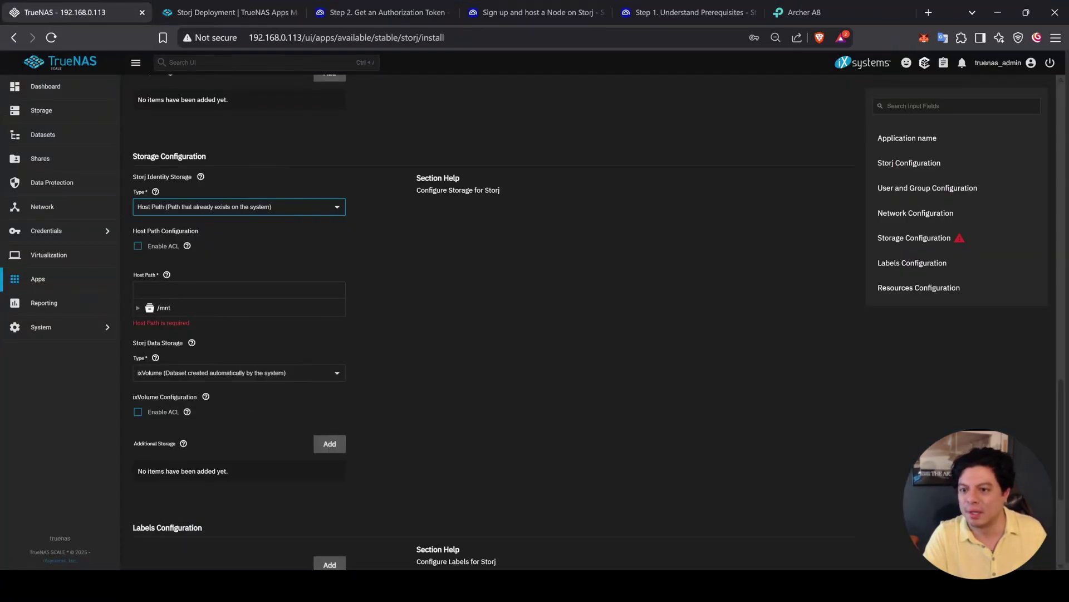
# Step: Set data storage to Host Path and pick /mnt/storj0/storj-node/identity for identity storage
pyautogui.click(230, 373)
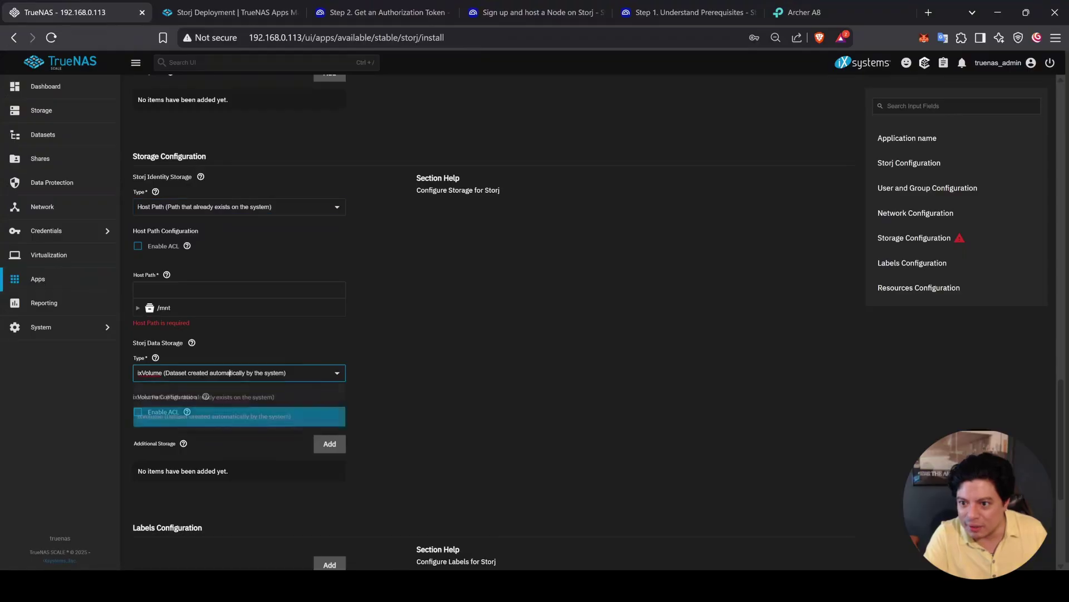
pyautogui.click(205, 398)
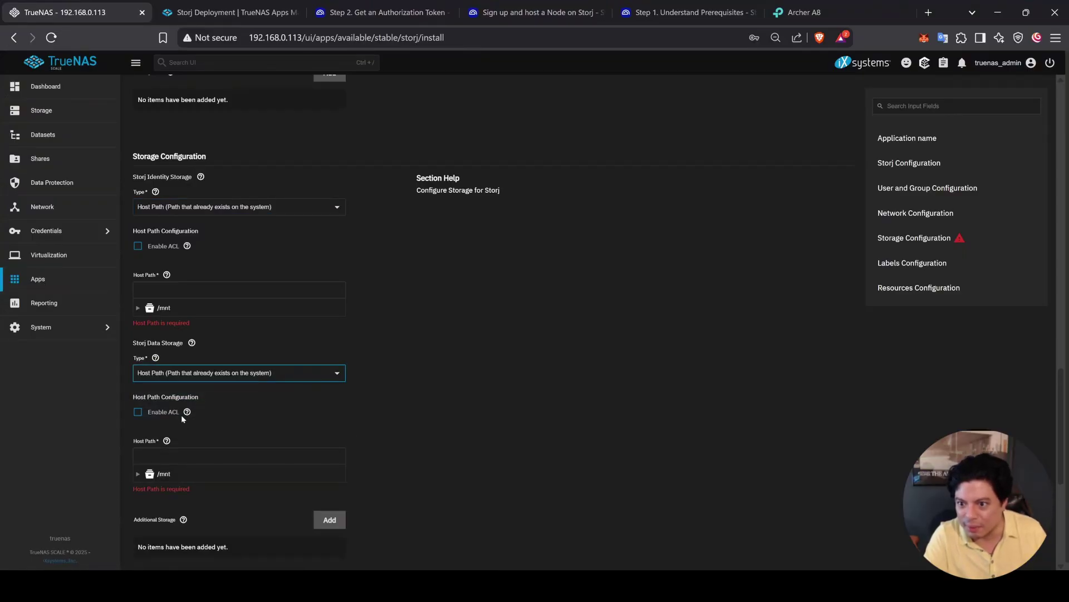
pyautogui.click(137, 474)
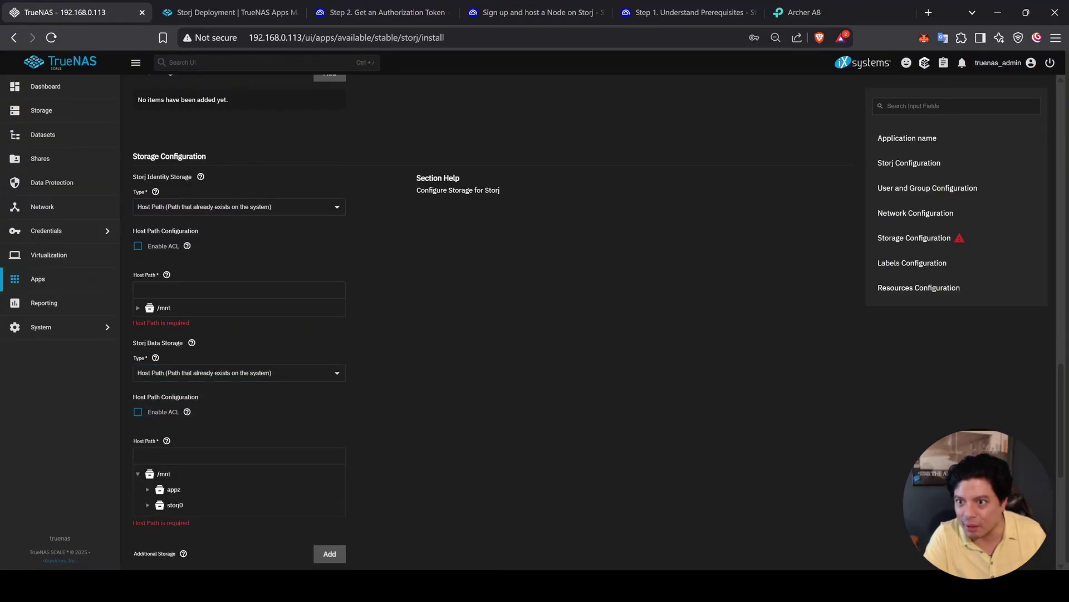
pyautogui.click(137, 308)
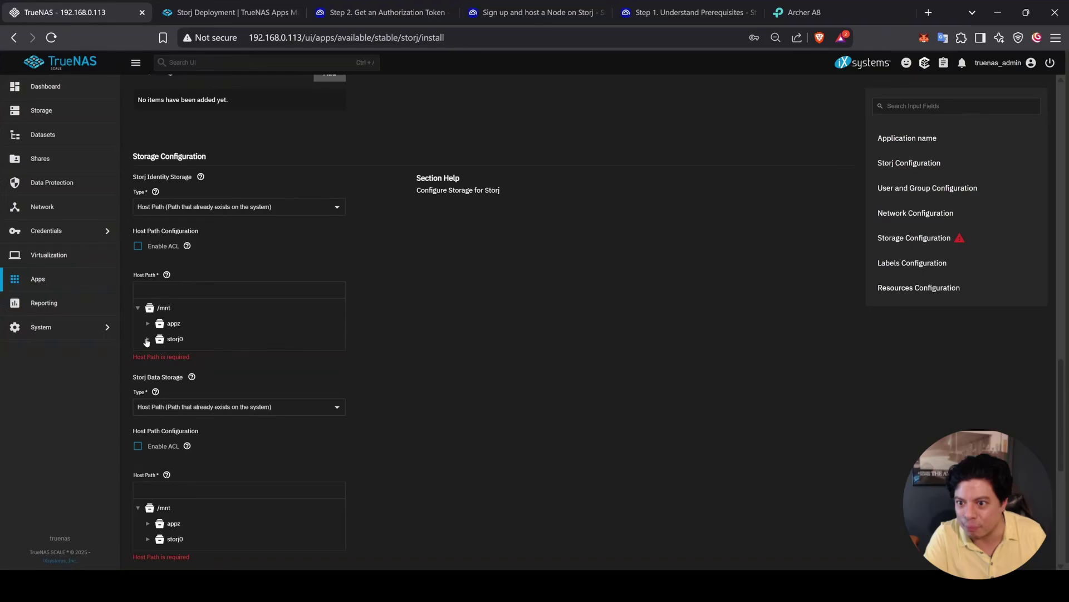
pyautogui.click(147, 339)
pyautogui.click(158, 356)
pyautogui.click(190, 388)
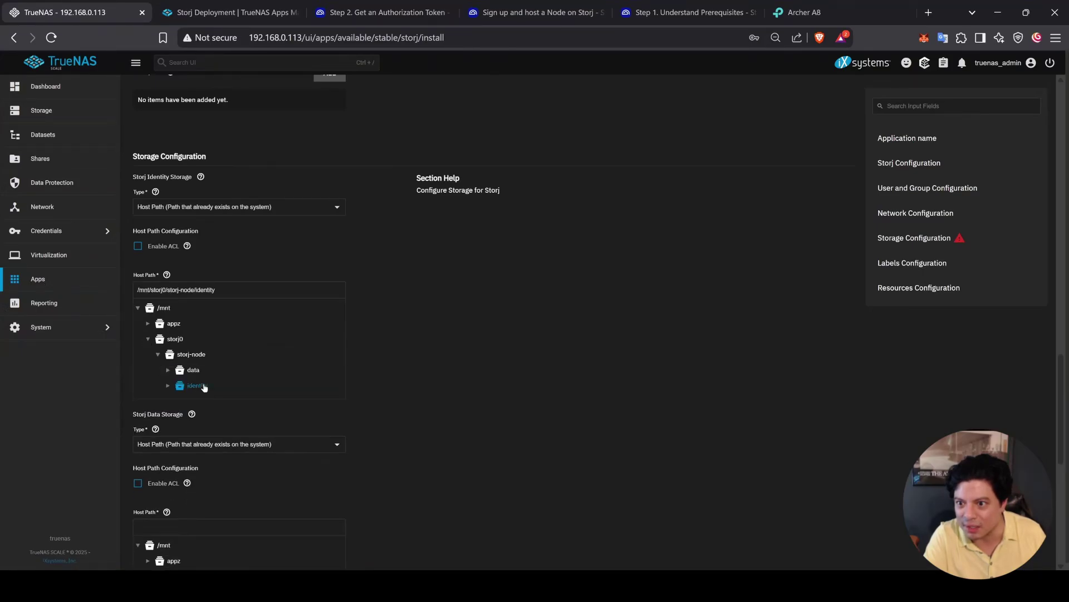
# Step: Select /mnt/storj0/storj-node/data as the data storage host path
pyautogui.scroll(-2, 362, 377)
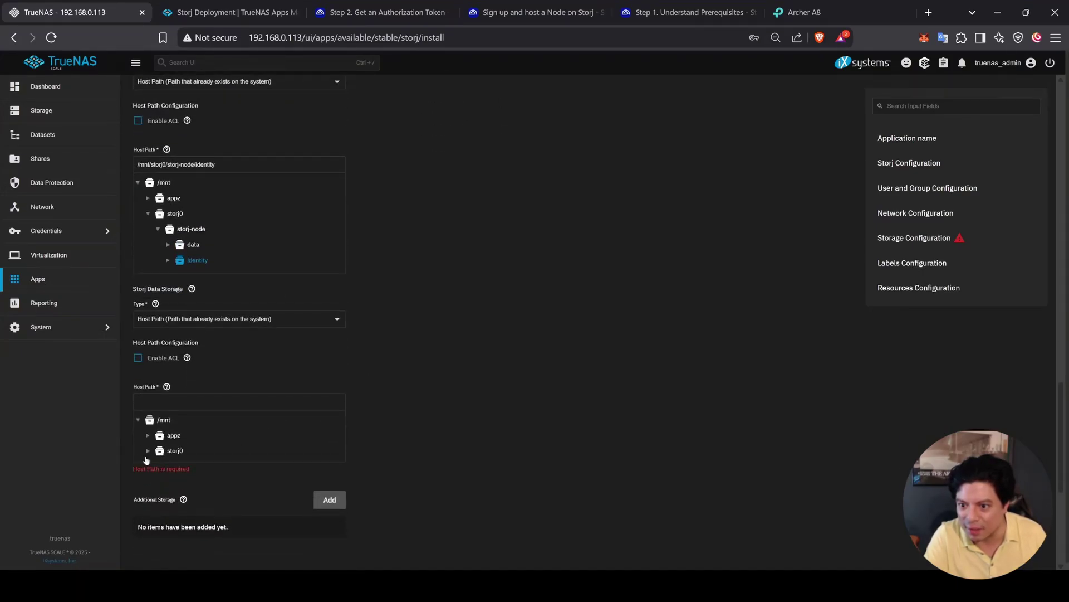
pyautogui.click(147, 451)
pyautogui.click(158, 468)
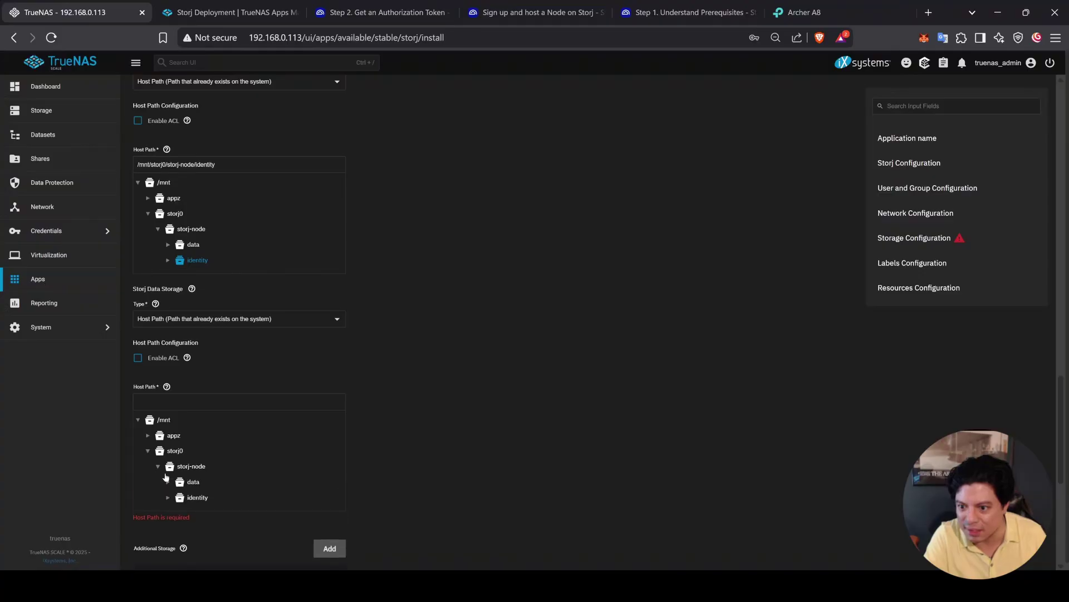
pyautogui.click(185, 482)
pyautogui.scroll(-4, 454, 440)
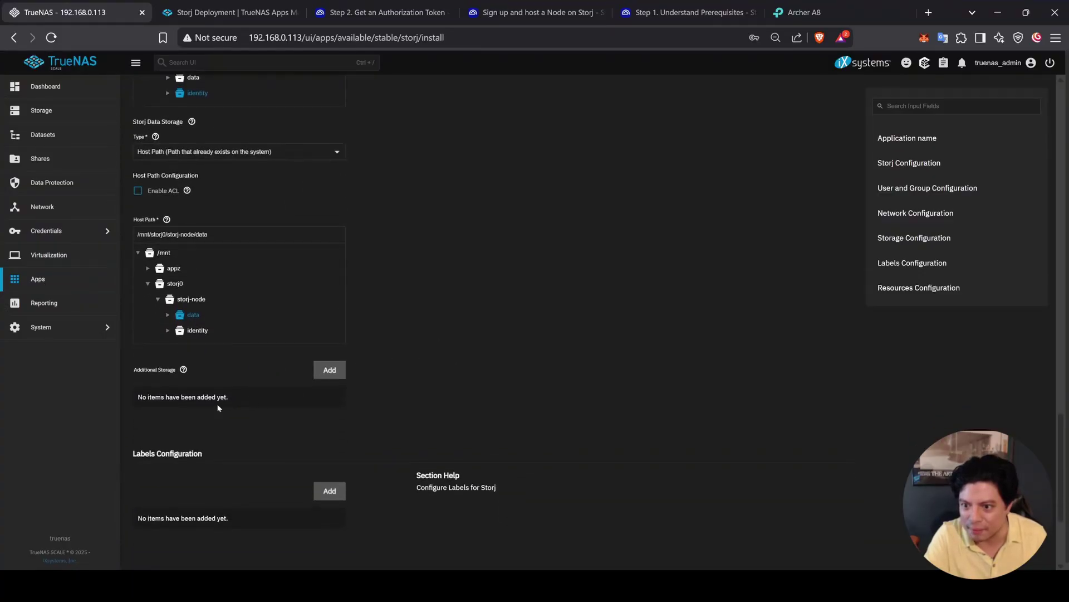
pyautogui.scroll(-2, 393, 440)
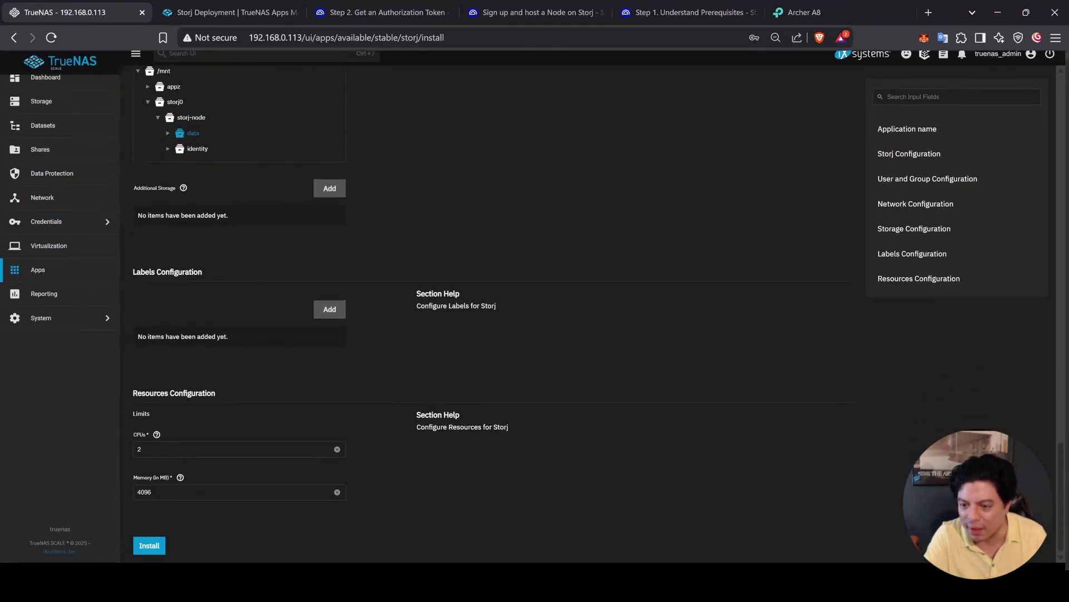
# Step: Set Storj limits to 7 CPUs and 12480 MB memory, cross-checking the deployment guide
pyautogui.click(140, 449)
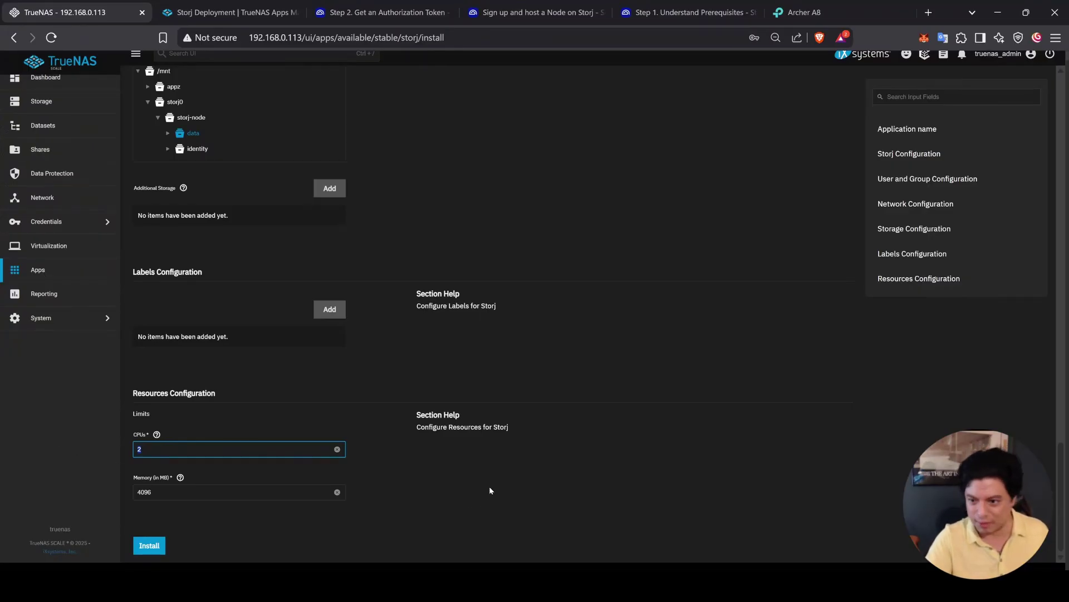
pyautogui.press('Tab')
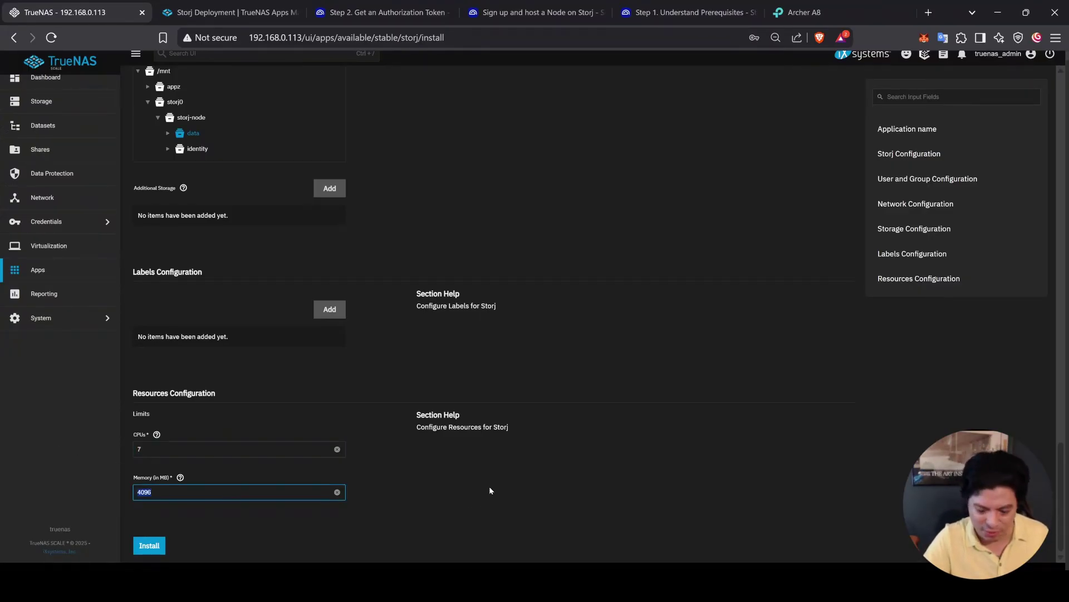
pyautogui.write('1248')
pyautogui.click(489, 491)
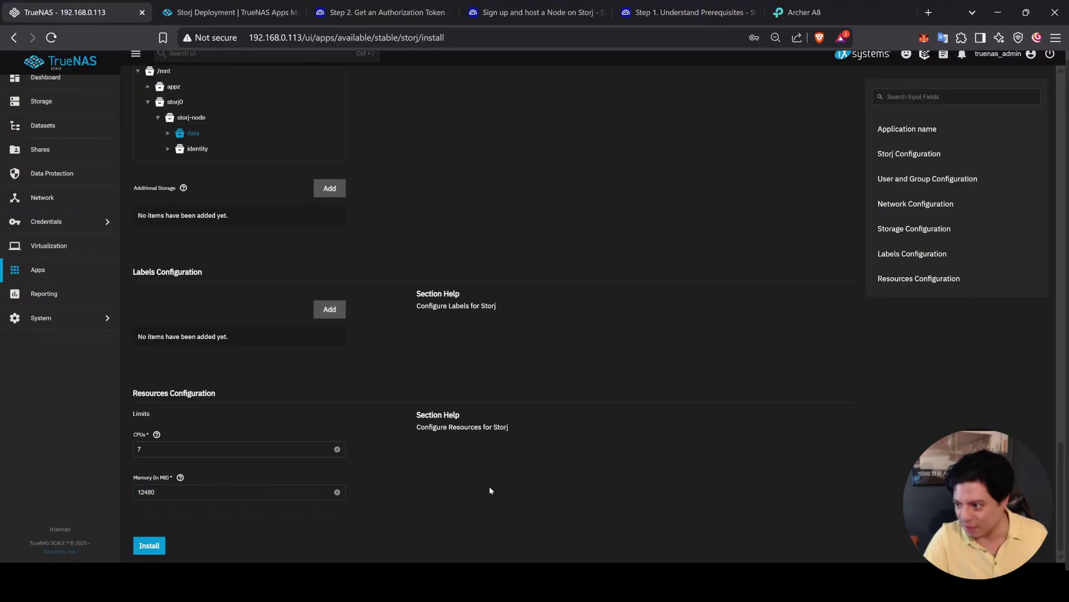
pyautogui.click(206, 5)
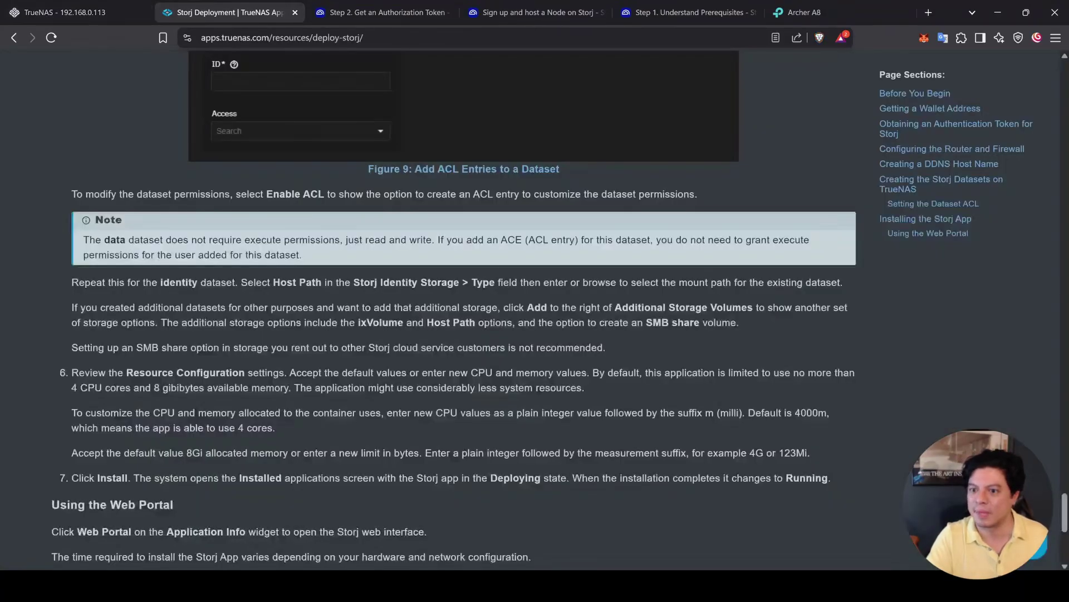
pyautogui.scroll(-2, 58, 351)
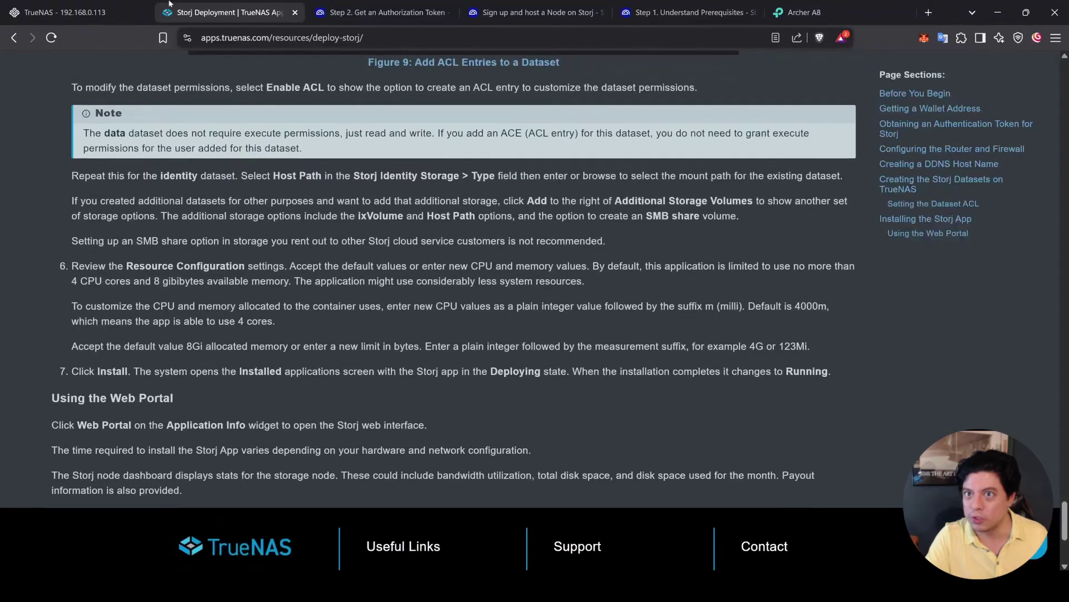
pyautogui.click(74, 5)
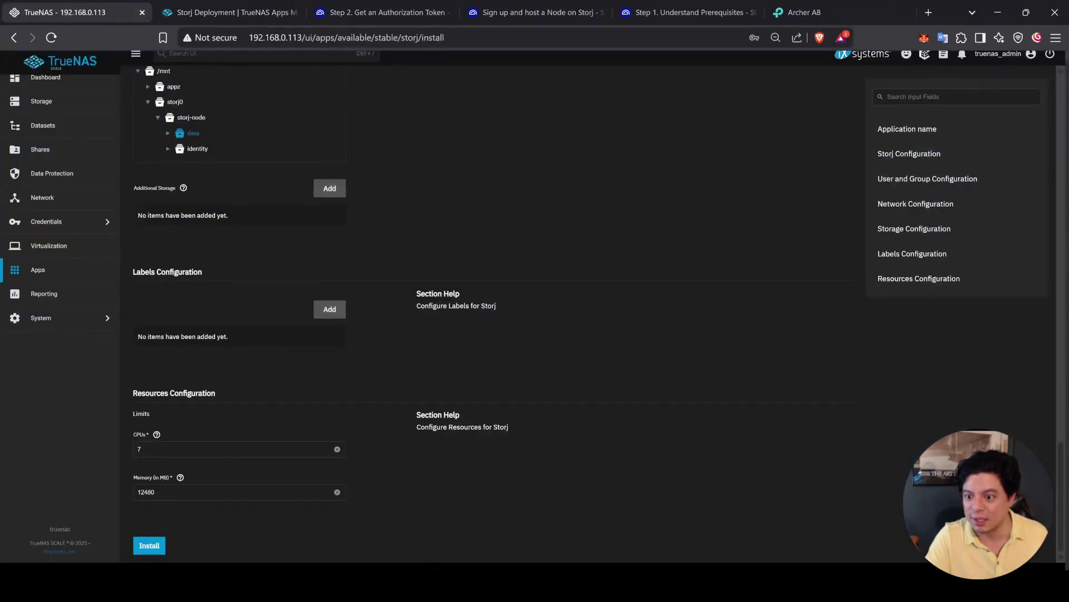
# Step: Submit the Storj install form so version 1.3.3 deploys and shows Running
pyautogui.click(152, 547)
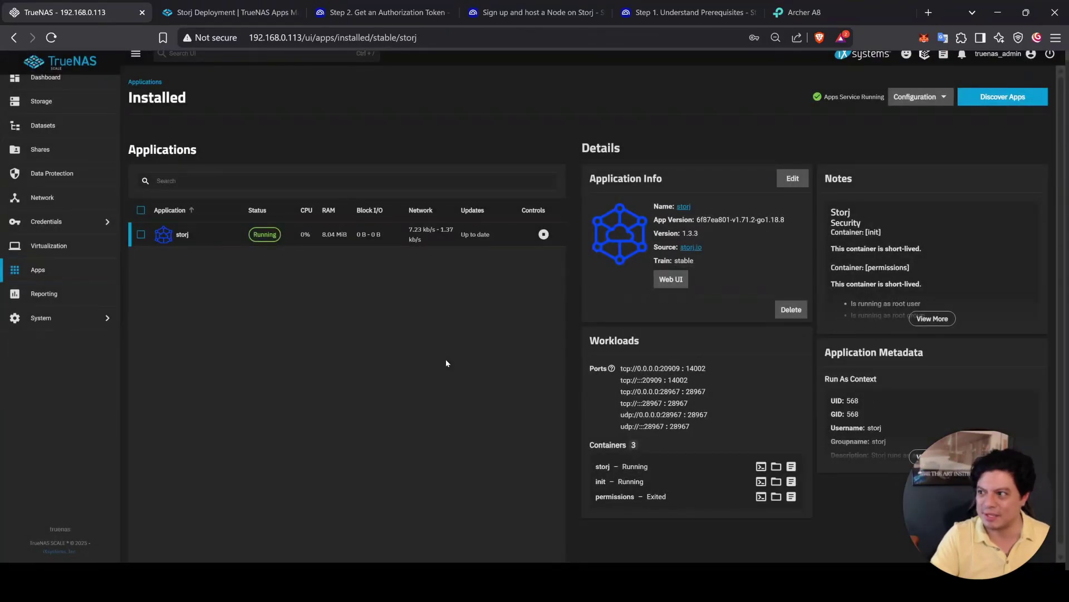
# Step: Try the Storj node web dashboard, then go back to the storj app details
pyautogui.click(674, 281)
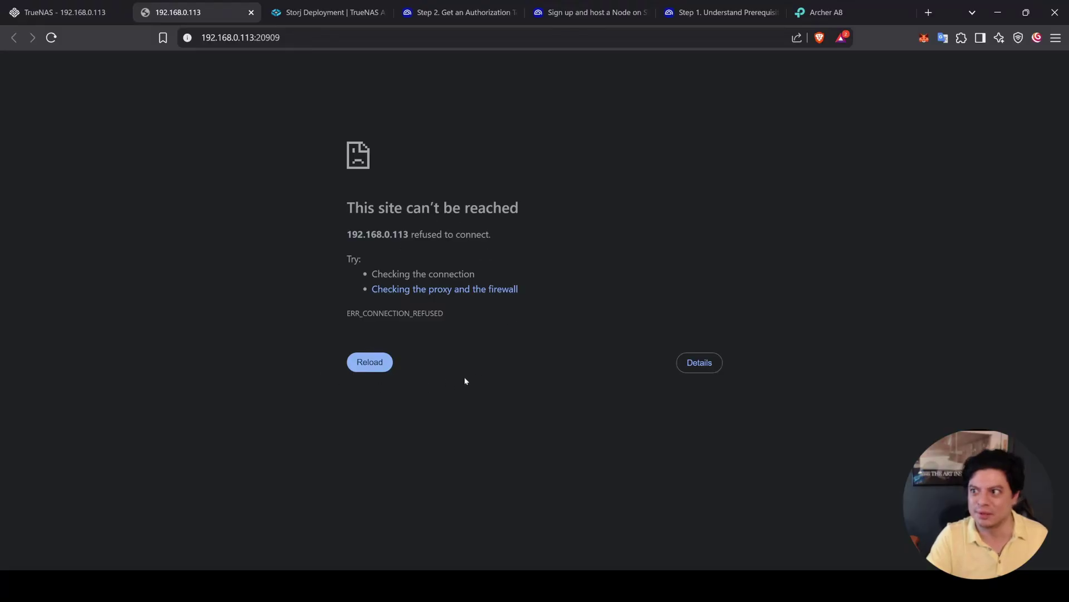
pyautogui.click(55, 4)
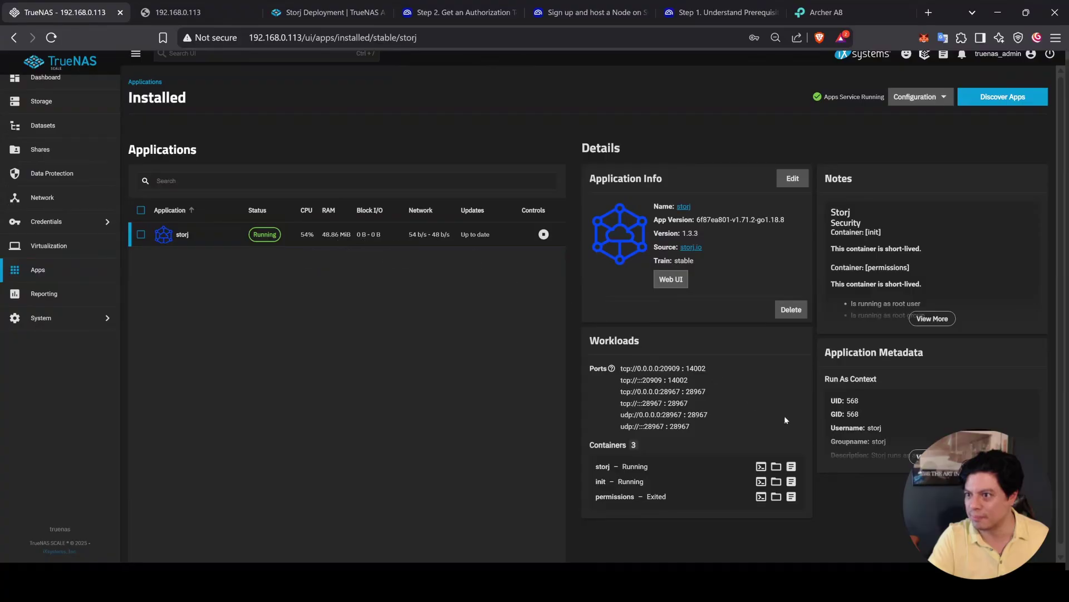
pyautogui.click(791, 466)
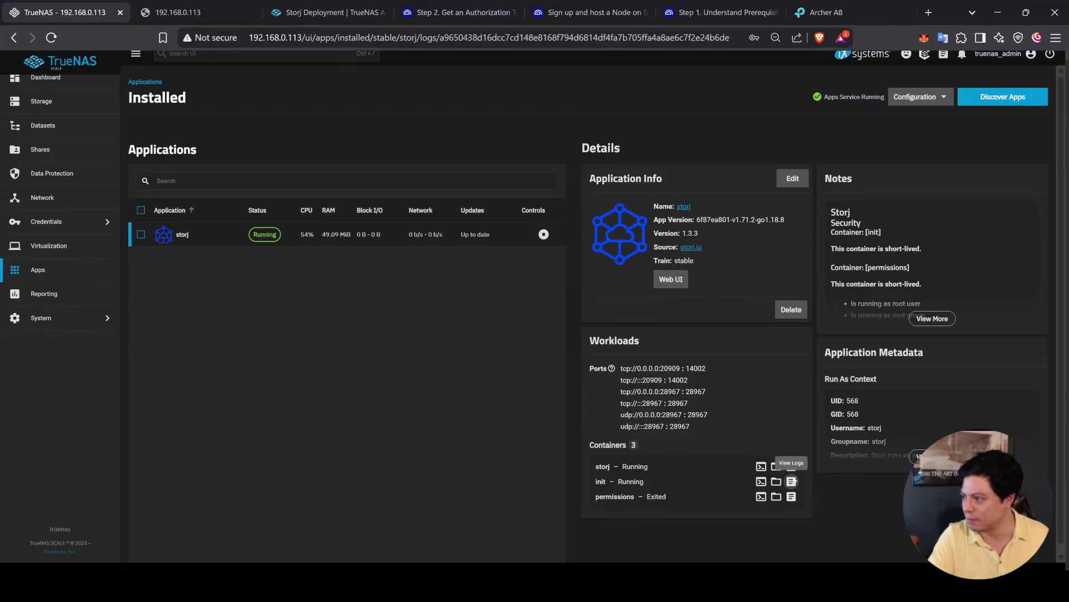
pyautogui.click(599, 351)
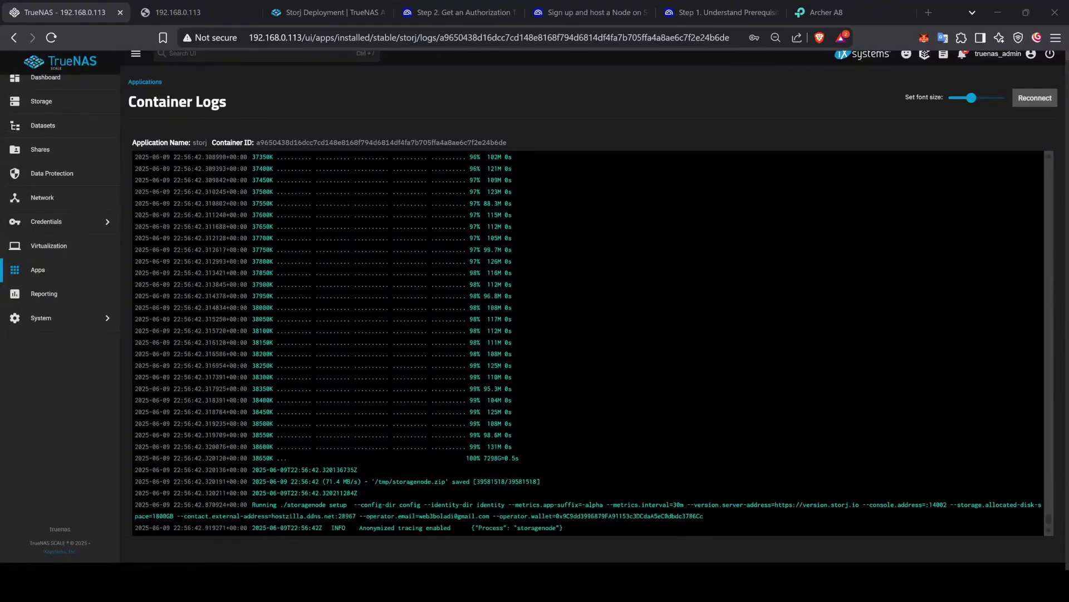
pyautogui.click(95, 269)
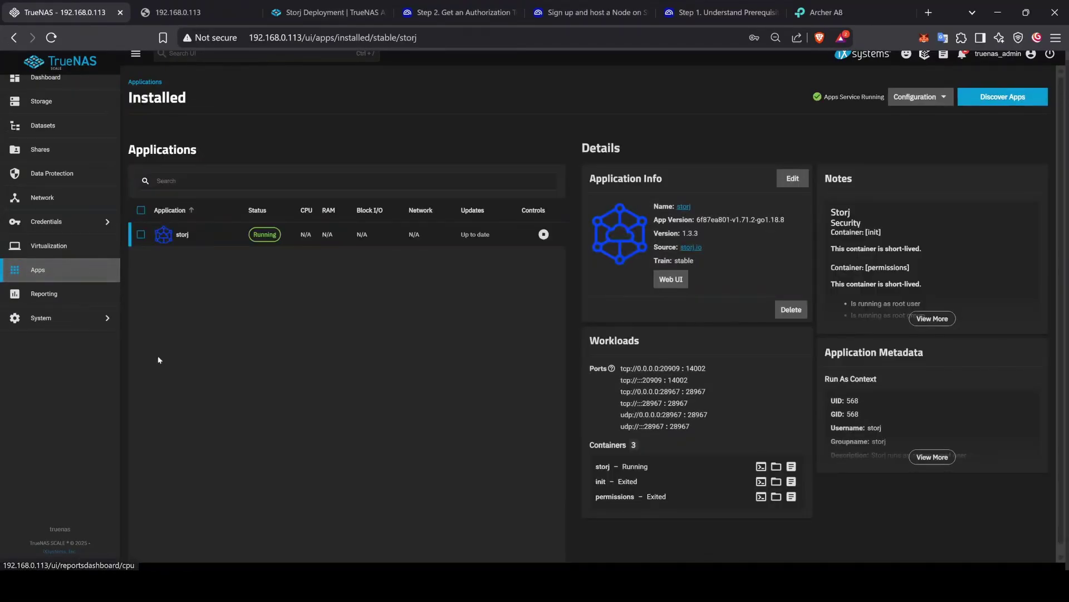
# Step: Open the Storj node dashboard and look over its satellite audit figures
pyautogui.click(677, 281)
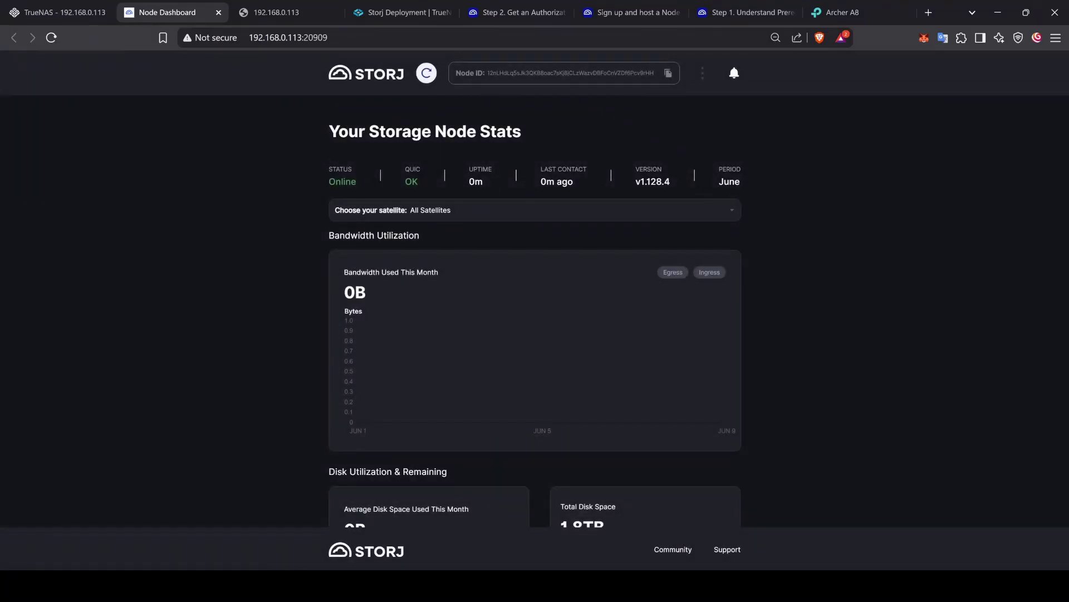
pyautogui.scroll(-3, 328, 374)
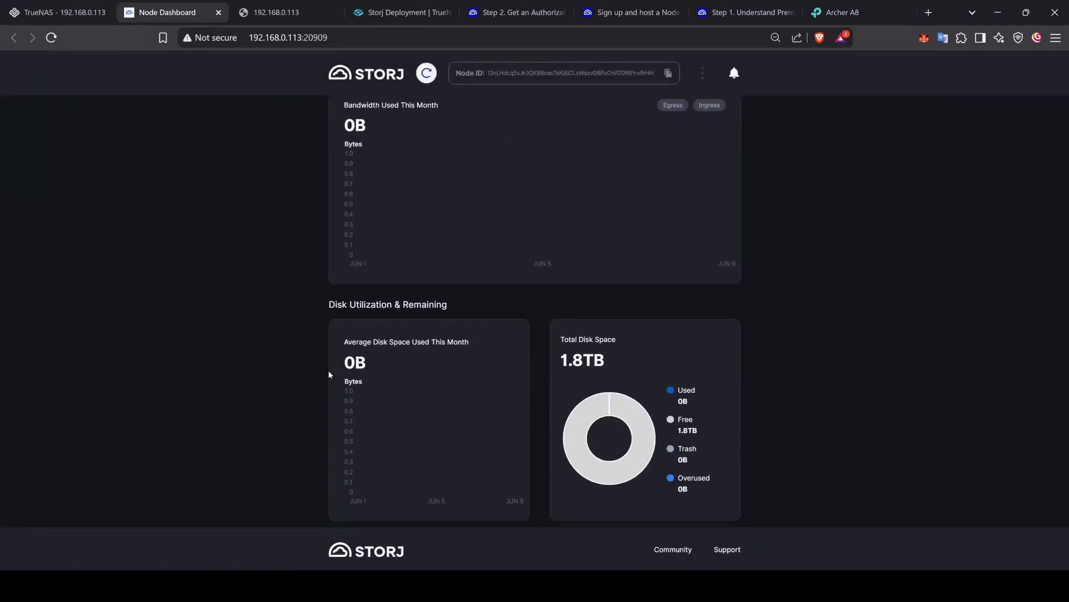
pyautogui.scroll(-3, 393, 293)
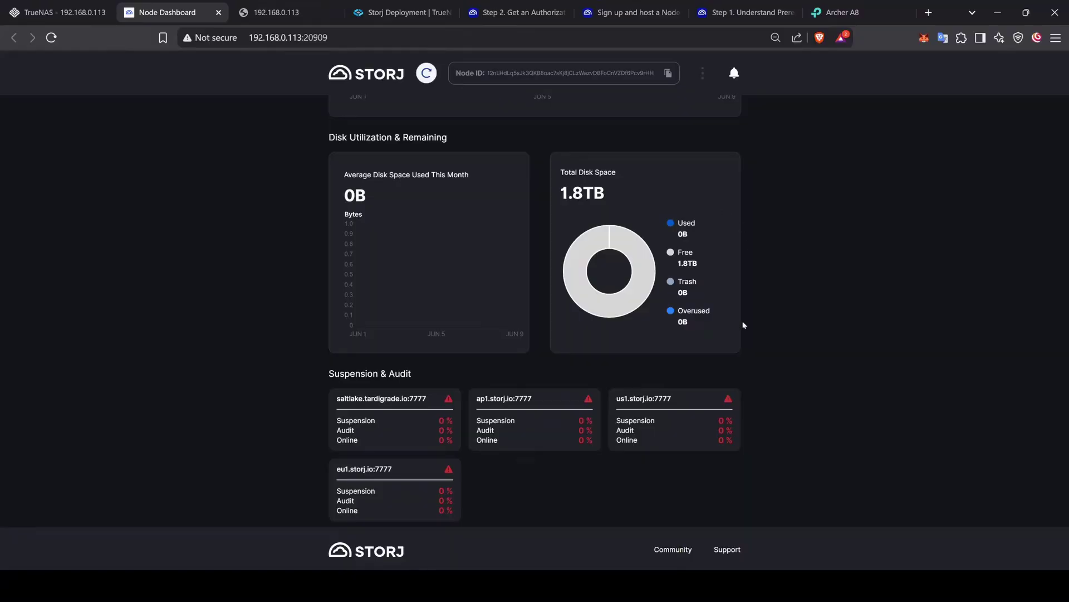
pyautogui.scroll(-2, 744, 325)
pyautogui.moveTo(331, 294); pyautogui.dragTo(597, 439)
pyautogui.click(596, 439)
pyautogui.scroll(-2, 630, 413)
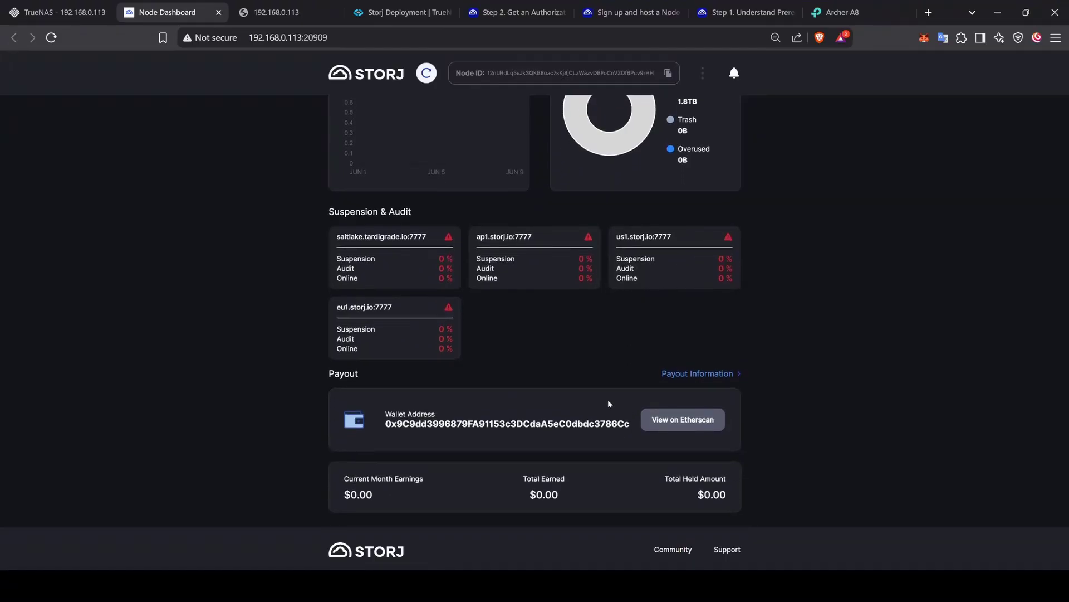
pyautogui.scroll(10, 556, 445)
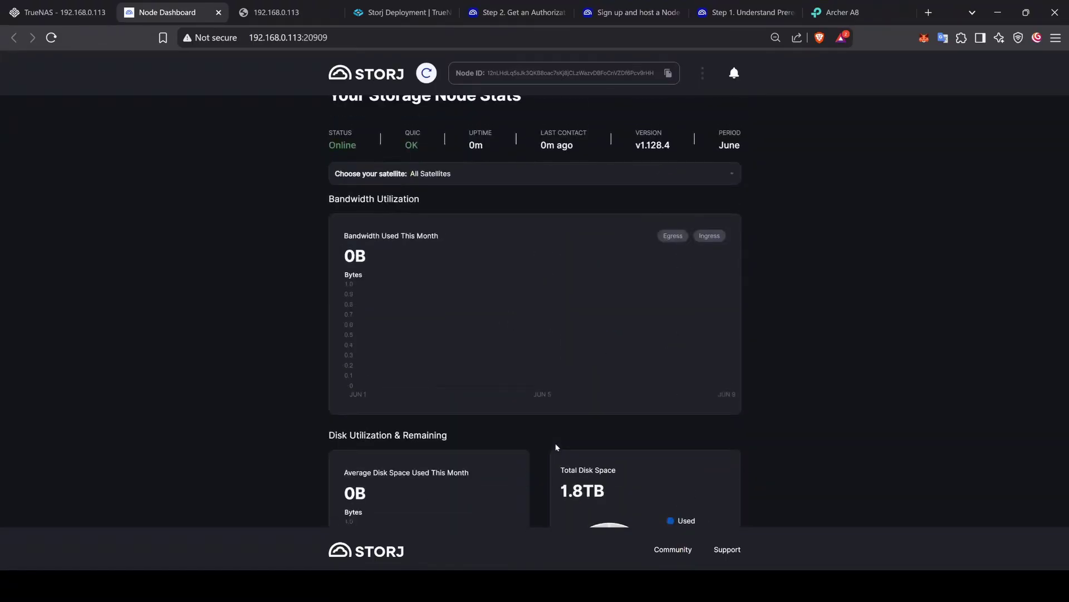
# Step: Reload the dashboard until it shows the node Online with 1.8TB total disk space
pyautogui.click(51, 37)
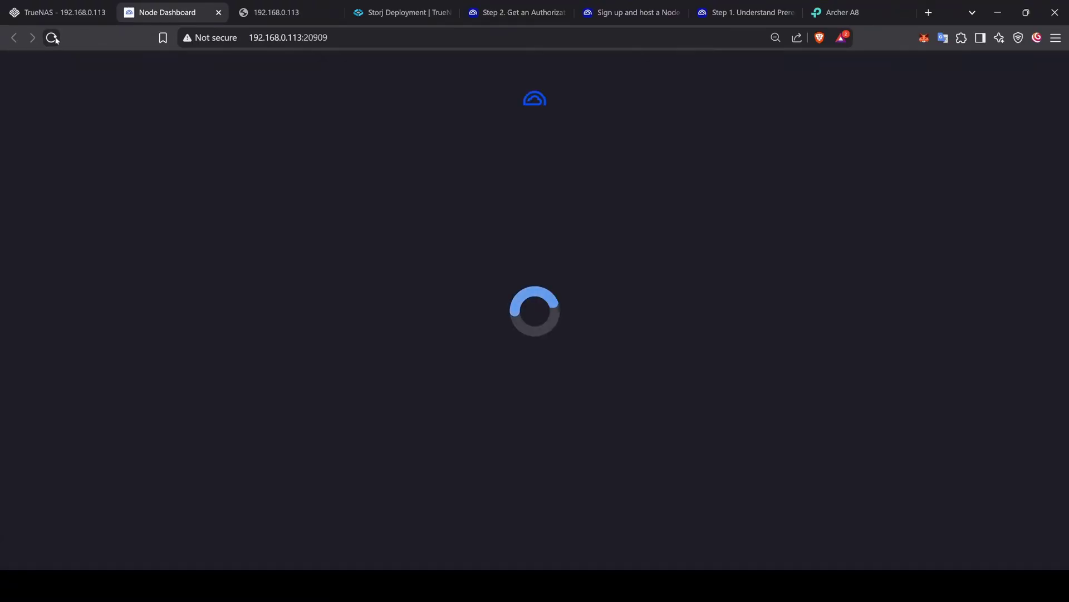
pyautogui.click(51, 37)
pyautogui.click(52, 37)
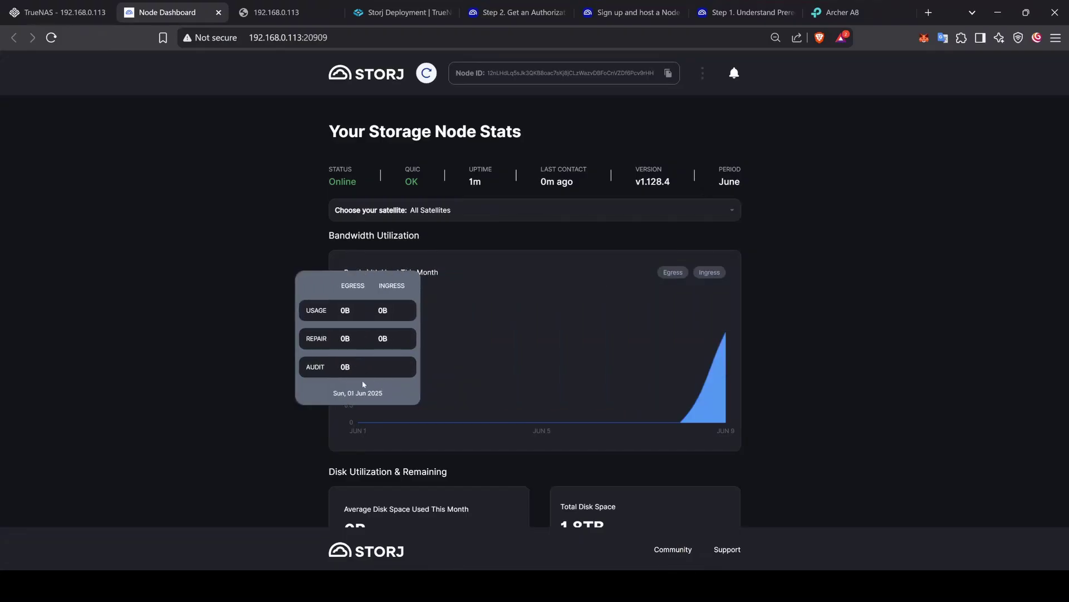
pyautogui.scroll(-5, 278, 380)
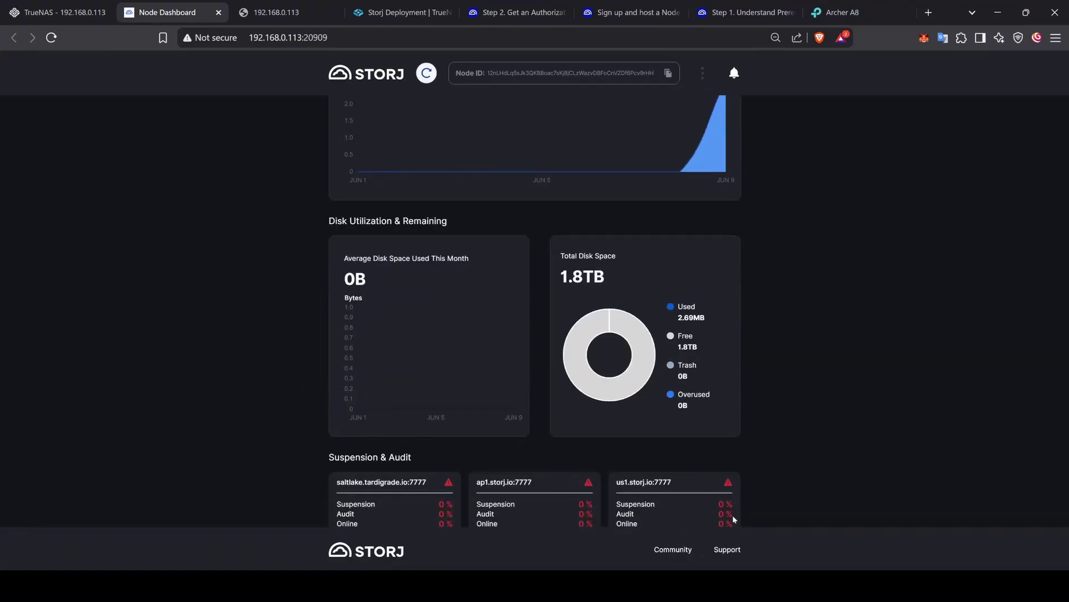
pyautogui.scroll(-1, 685, 474)
pyautogui.scroll(5, 635, 430)
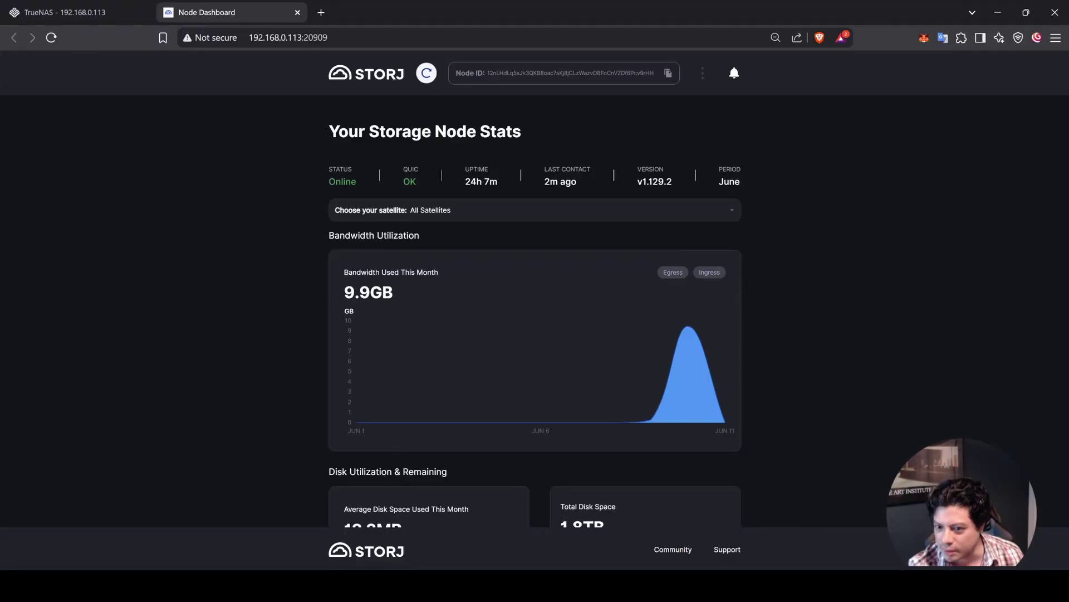
pyautogui.scroll(-5, 287, 351)
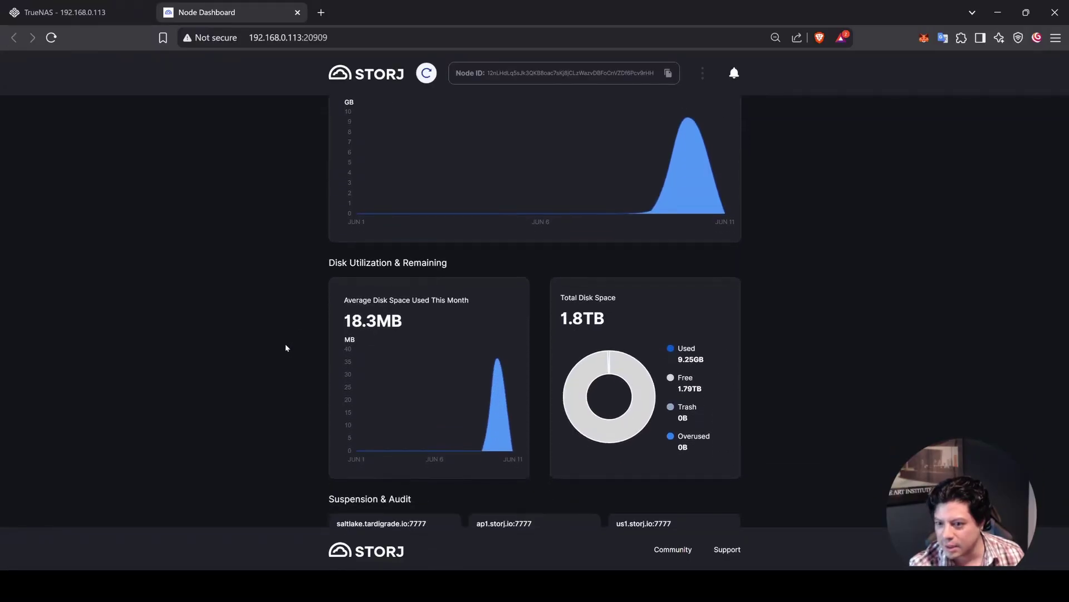
pyautogui.scroll(-1, 295, 351)
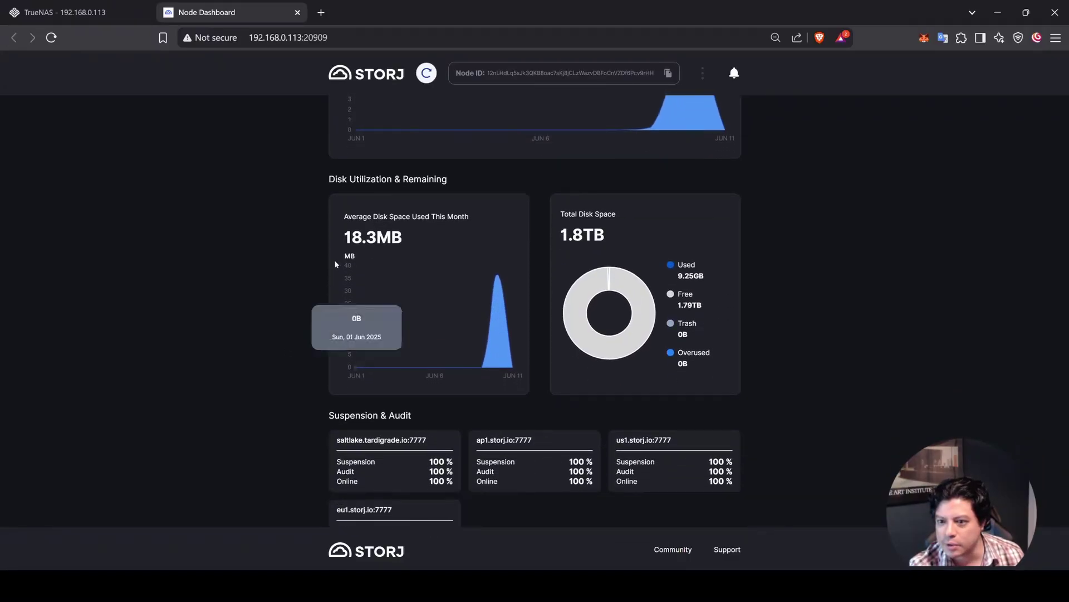
pyautogui.scroll(-4, 263, 356)
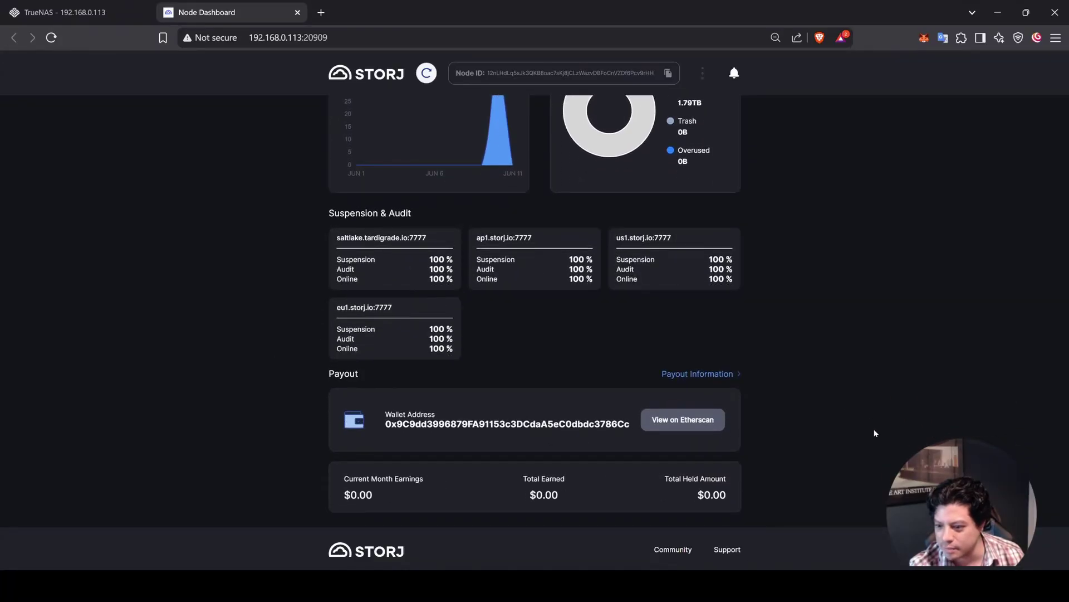
pyautogui.scroll(10, 875, 433)
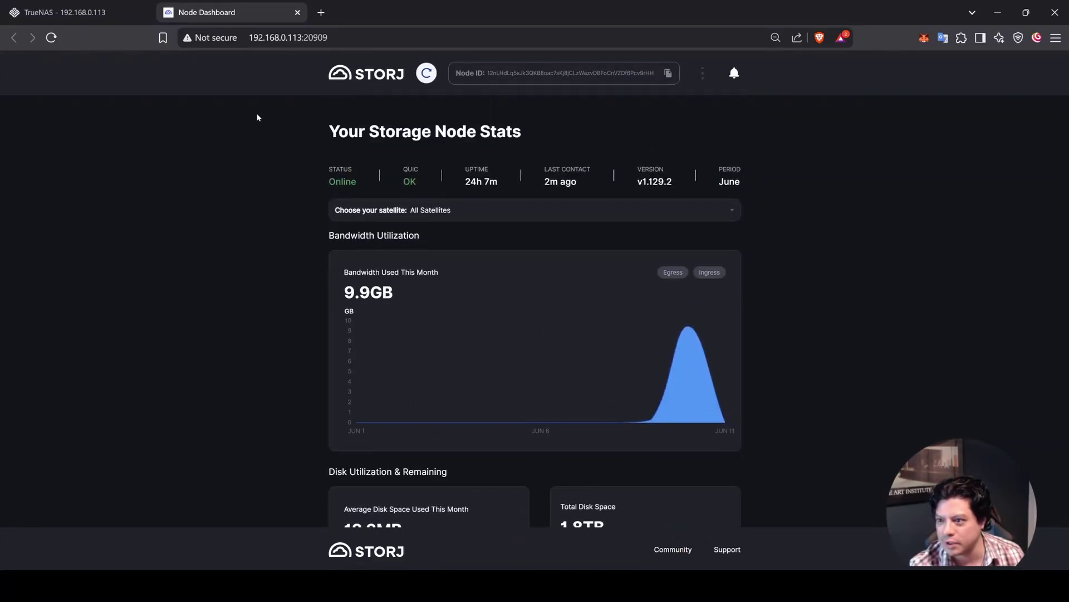
# Step: Return to the TrueNAS dashboard and review the Storage card showing storj0 and appz ONLINE
pyautogui.click(108, 5)
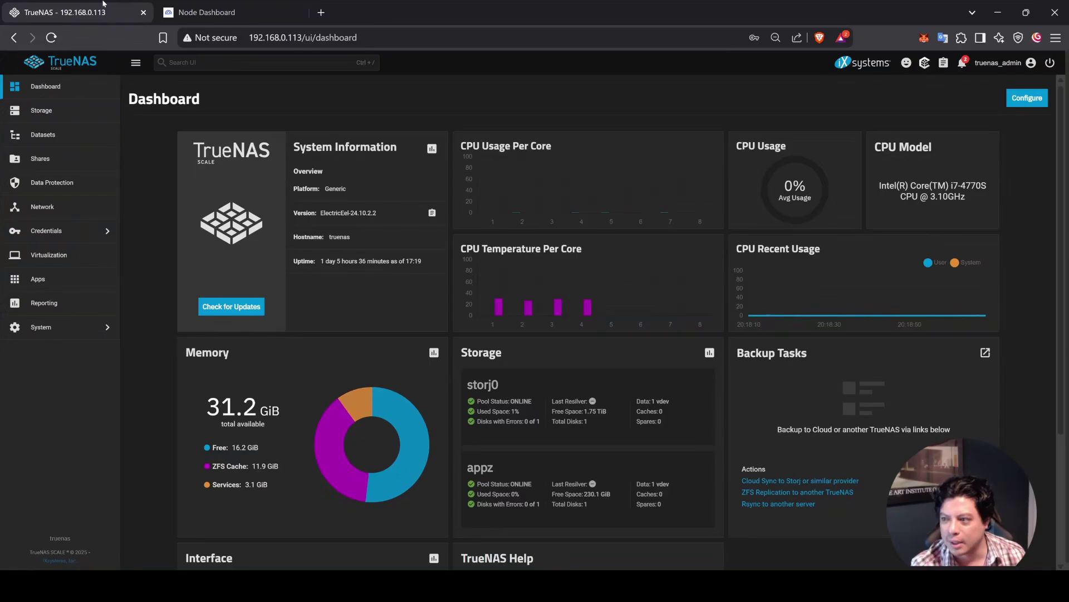
pyautogui.scroll(-3, 170, 423)
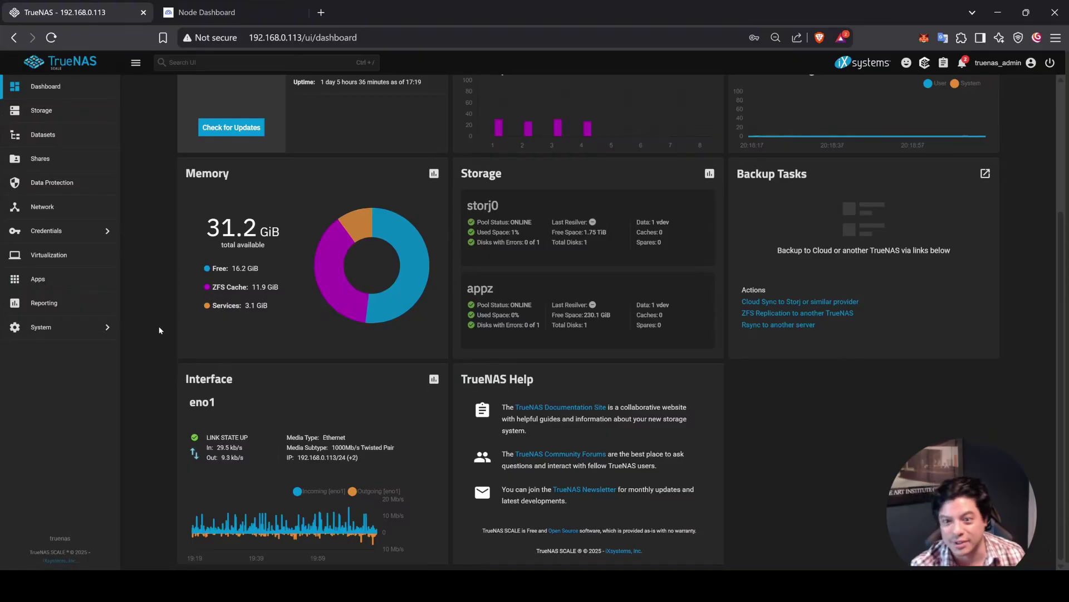
pyautogui.scroll(3, 181, 293)
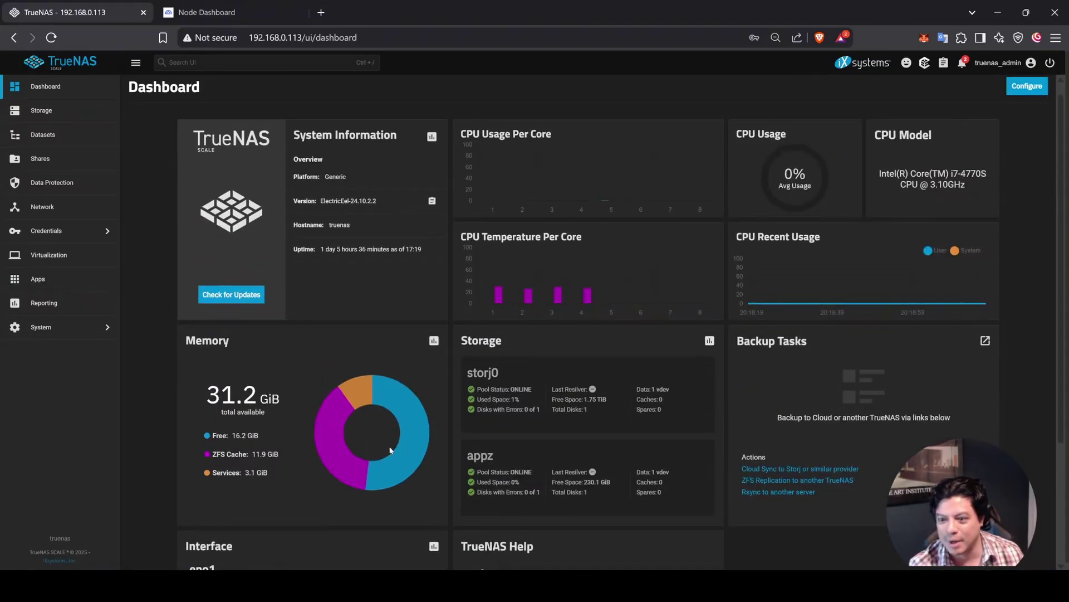
pyautogui.scroll(-1, 413, 446)
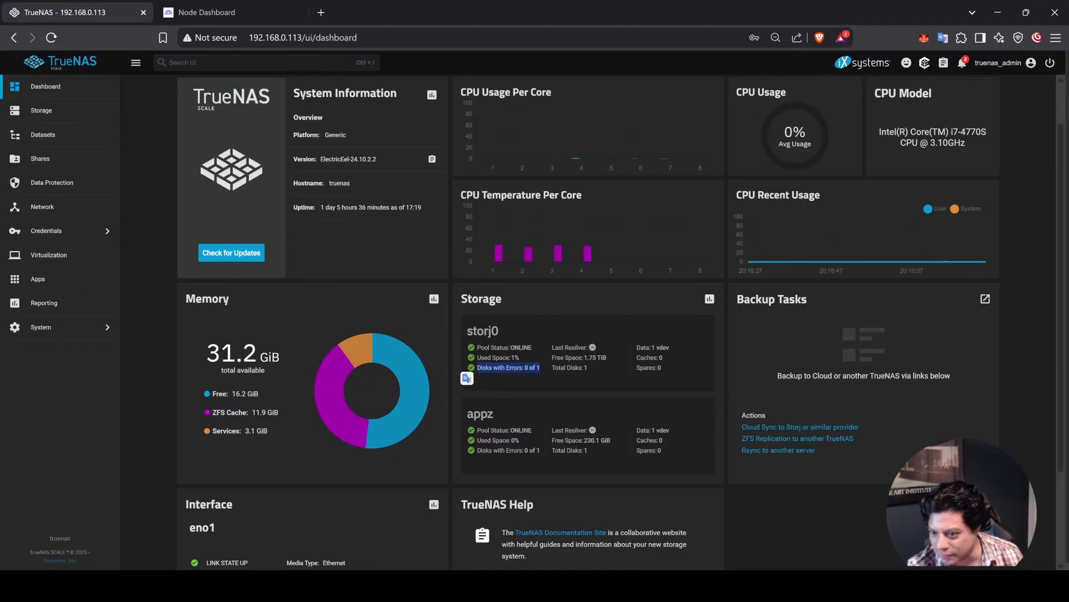
pyautogui.click(490, 378)
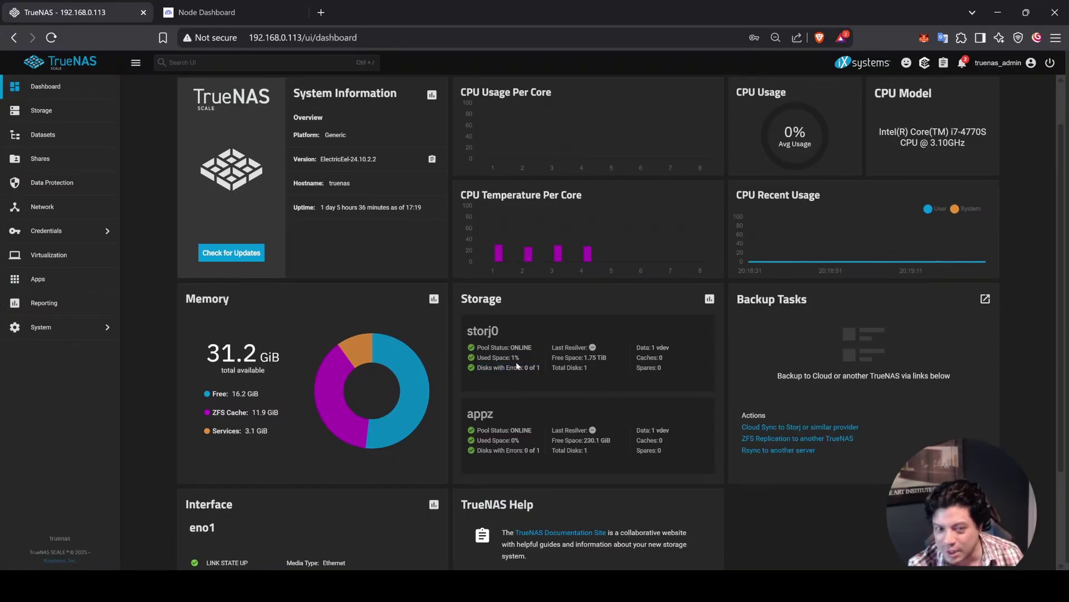
# Step: From the Storage Dashboard, open storj0's Manage Devices to see its single 1.82 TiB disk sdc
pyautogui.click(70, 117)
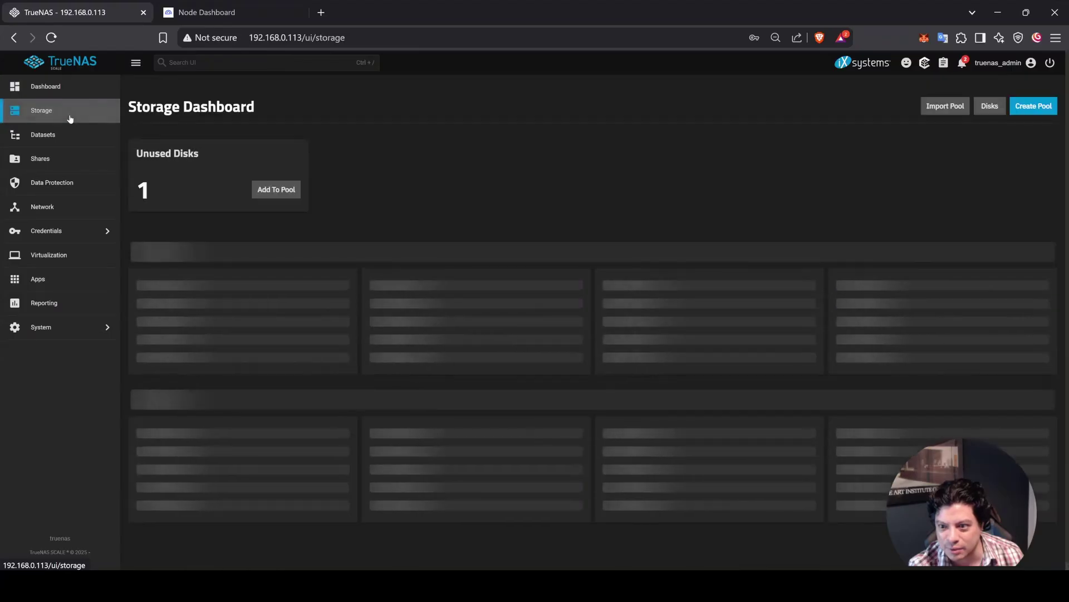
pyautogui.scroll(-1, 367, 415)
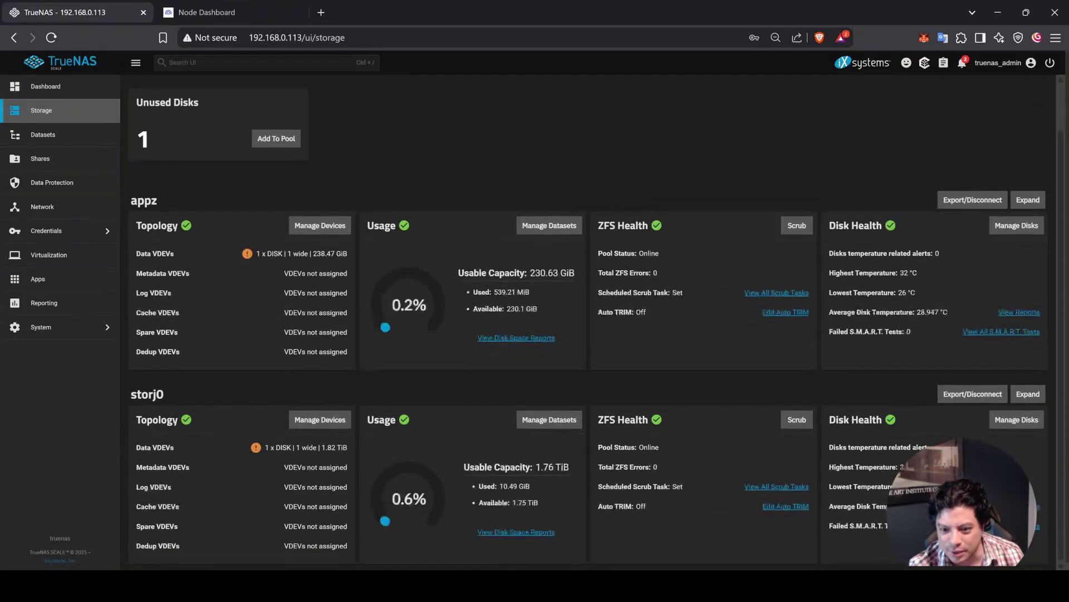
pyautogui.scroll(1, 446, 417)
pyautogui.scroll(-1, 557, 424)
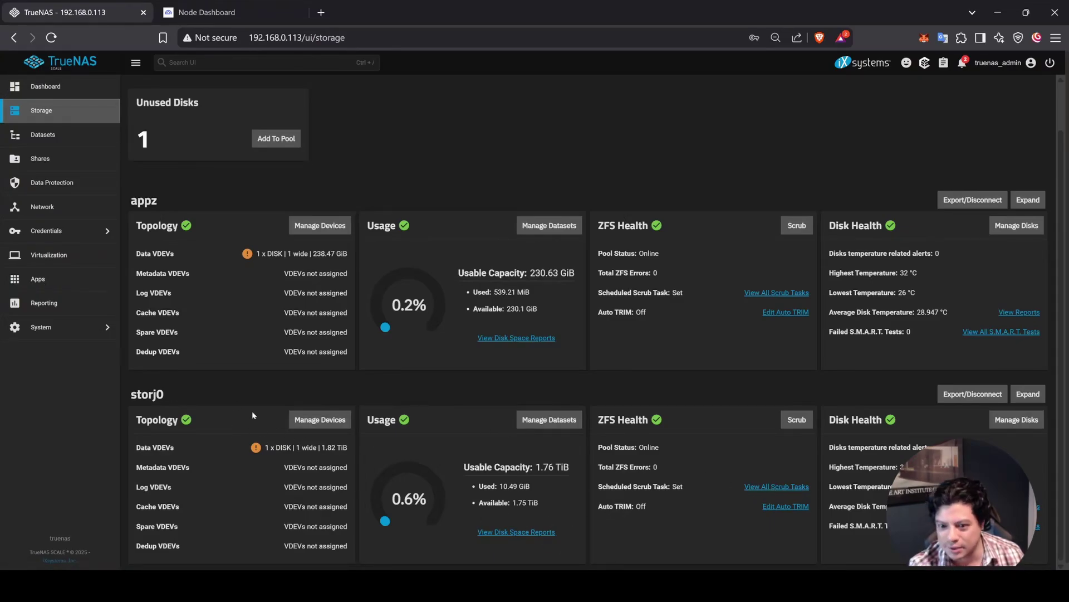
pyautogui.click(313, 420)
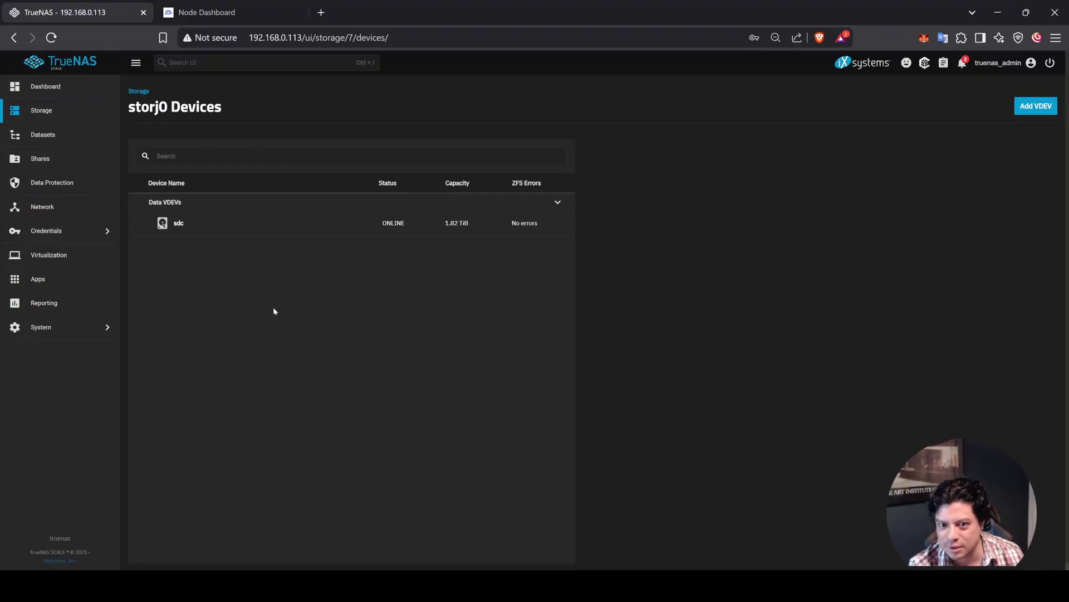
# Step: Replace storj0's disk sdc with the 10.91 TiB drive sdb
pyautogui.click(255, 225)
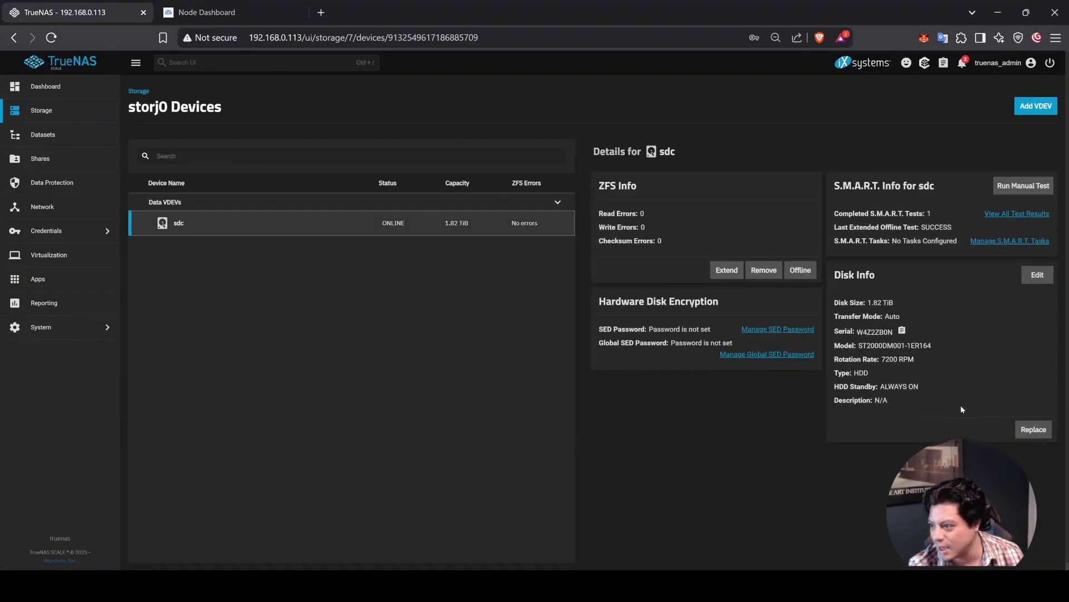
pyautogui.click(1034, 429)
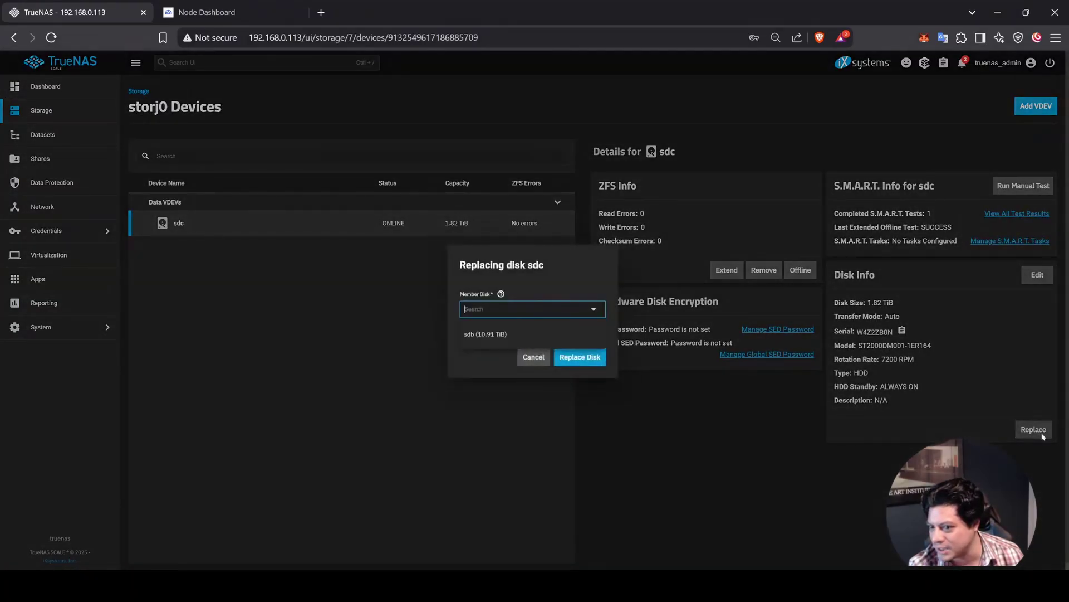
pyautogui.click(574, 340)
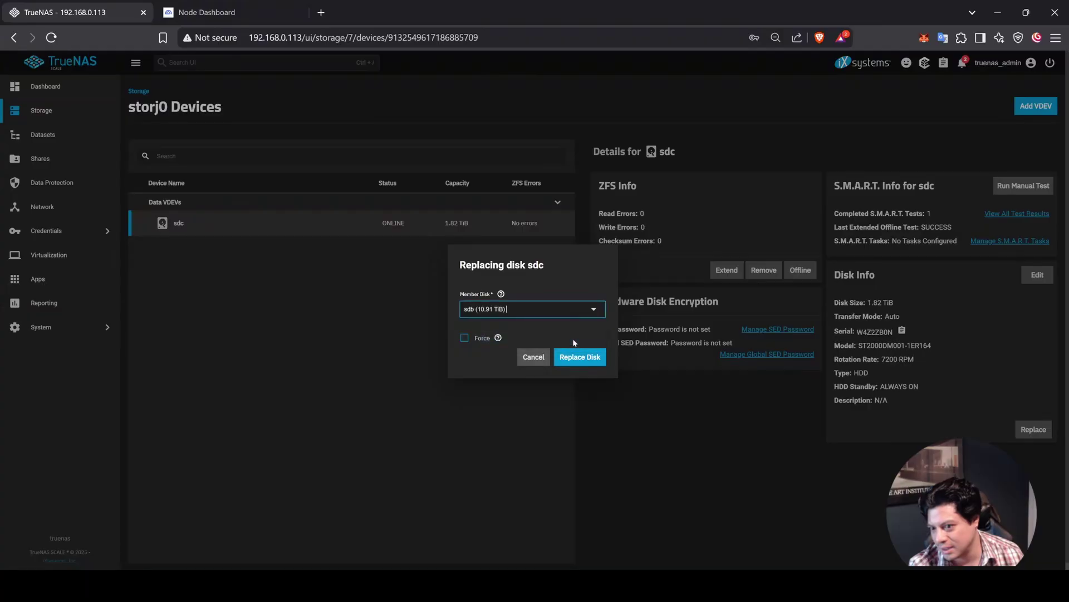
pyautogui.click(584, 362)
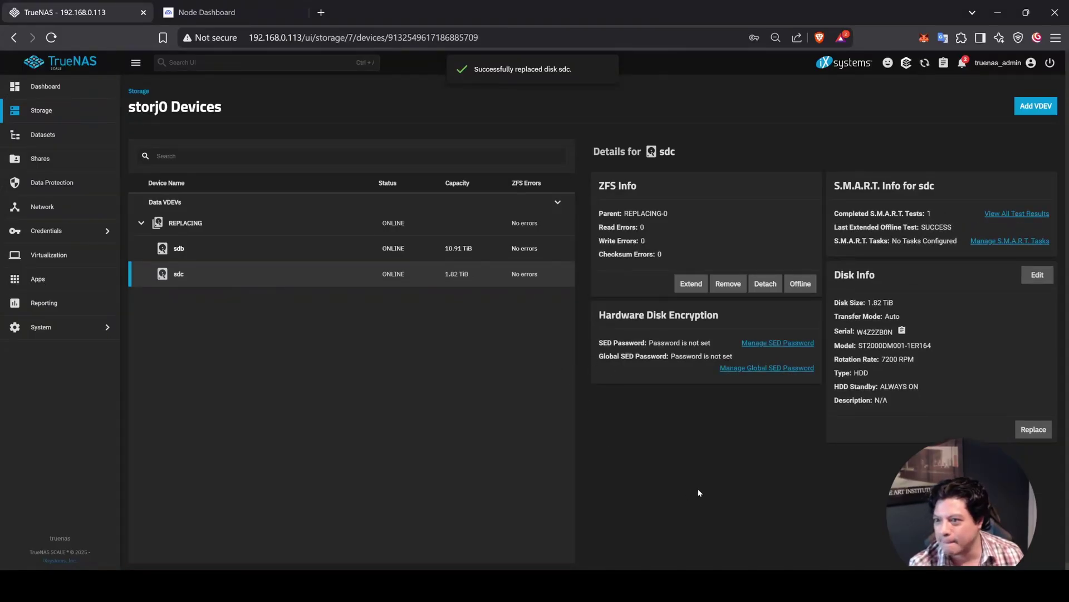
# Step: Check the resilvering progress, then dismiss it and go to the Datasets list
pyautogui.click(924, 62)
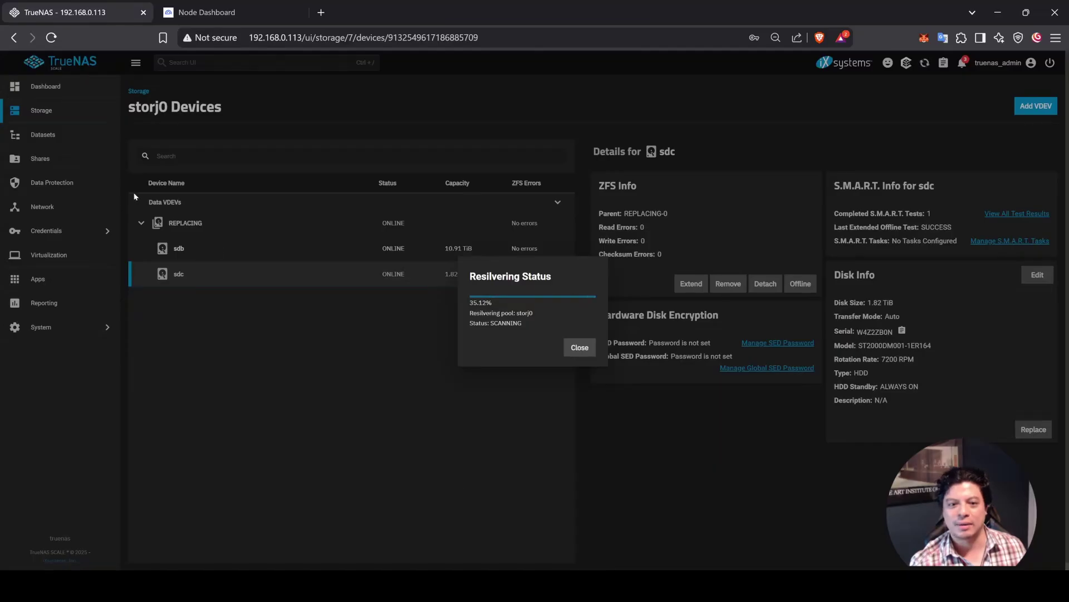
pyautogui.click(64, 135)
pyautogui.click(64, 135)
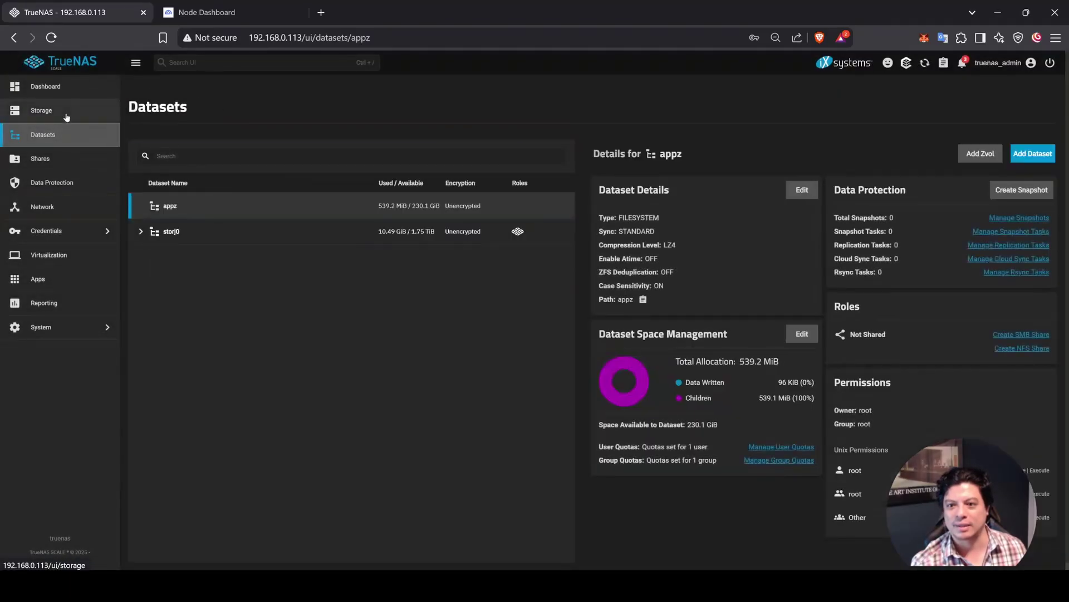
# Step: Open the Storage overview, cancel the storj0 Expand dialog, and reload the Storj Node Dashboard
pyautogui.click(64, 111)
pyautogui.click(64, 87)
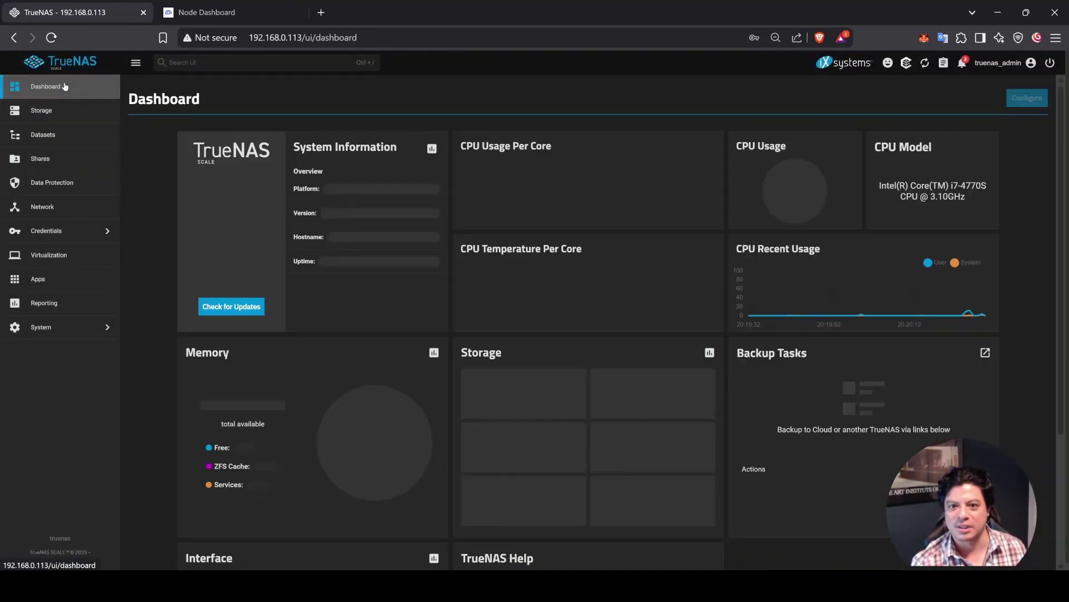
pyautogui.click(66, 110)
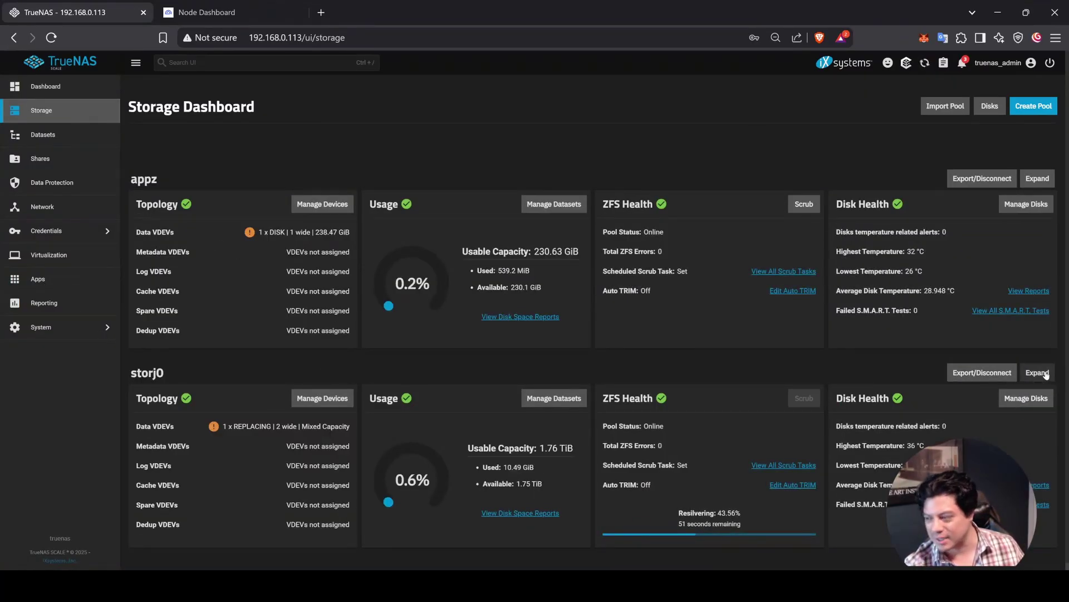
pyautogui.click(1036, 177)
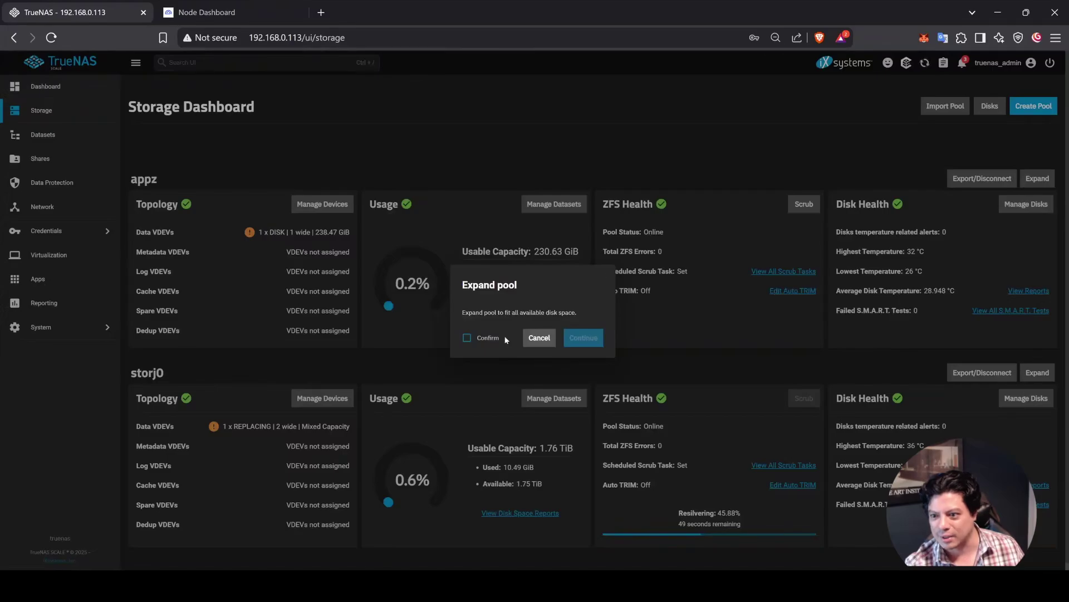
pyautogui.tripleClick(473, 313)
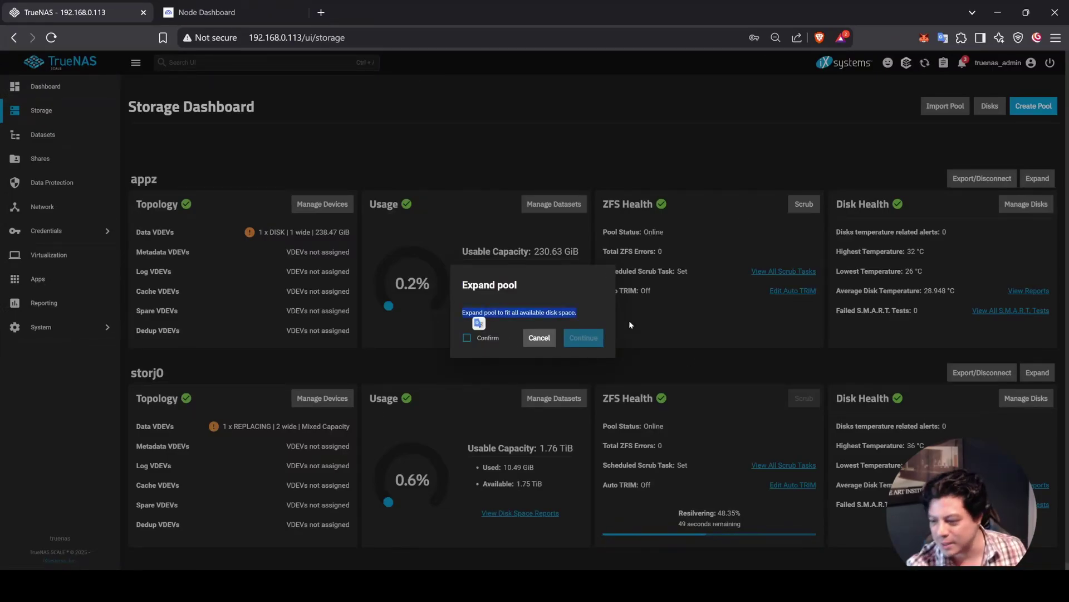
pyautogui.click(591, 312)
pyautogui.click(540, 338)
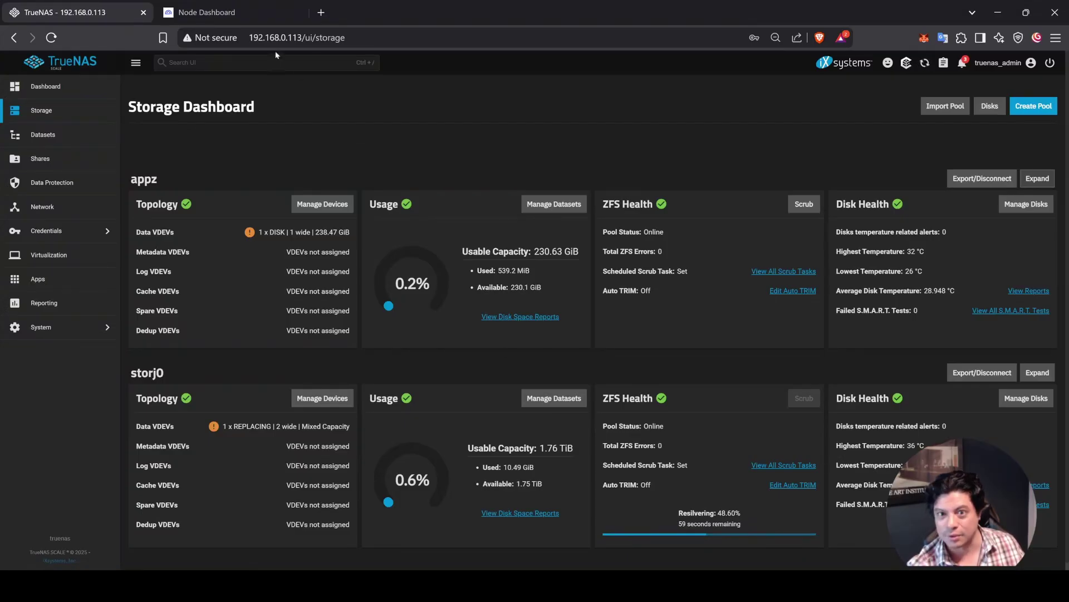
pyautogui.click(212, 13)
pyautogui.click(50, 38)
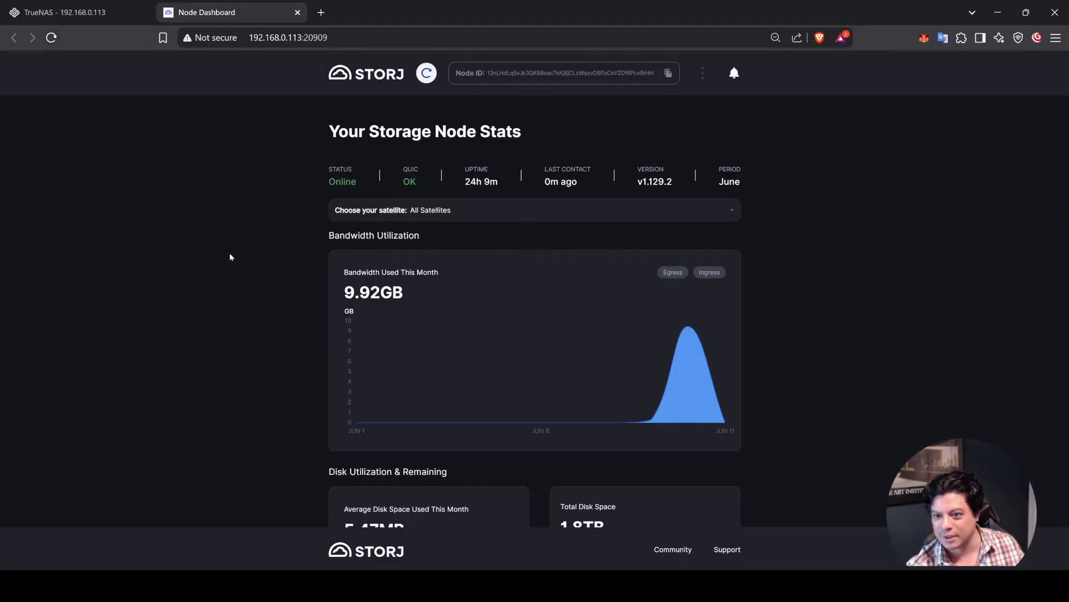
# Step: Return to the TrueNAS tab, where storj0 now shows 10.78 TiB usable on one 10.91 TiB disk
pyautogui.click(101, 12)
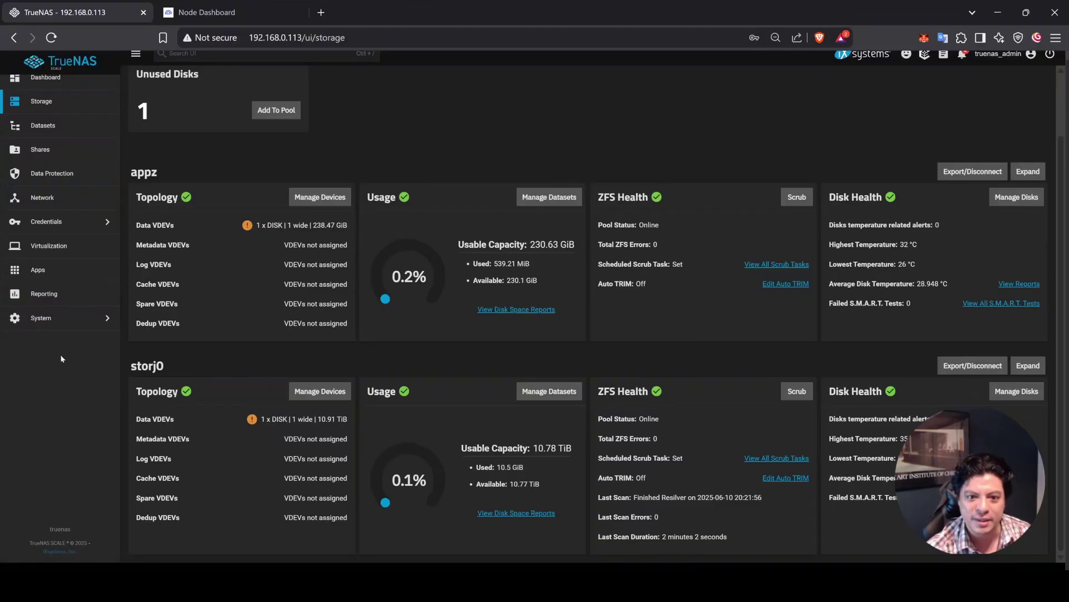
# Step: Edit the installed storj app and set its resource limits to 3 CPUs and 8000 MB memory
pyautogui.click(56, 271)
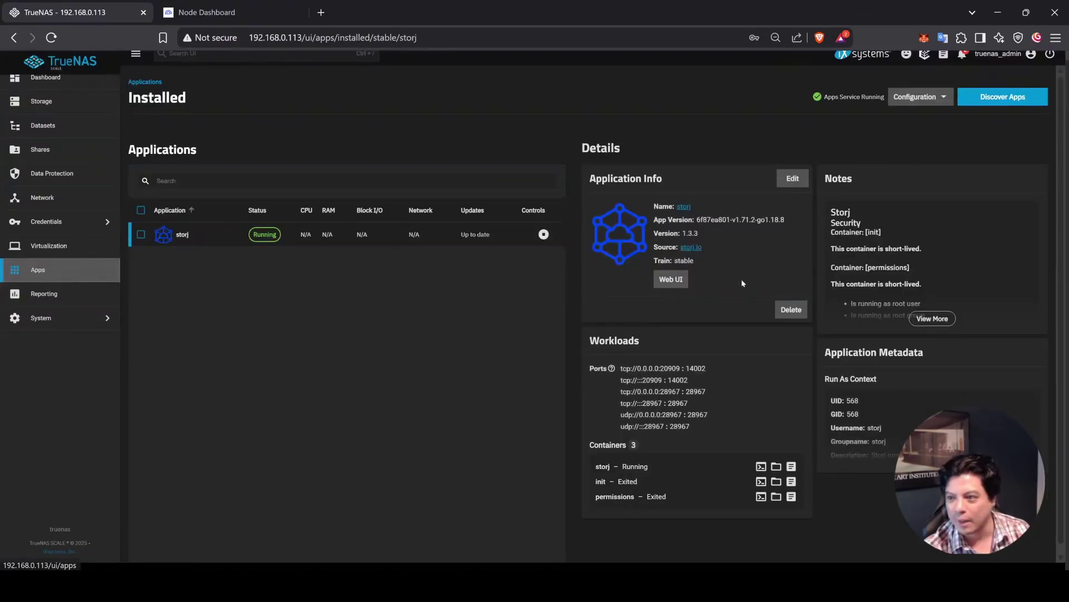
pyautogui.click(788, 176)
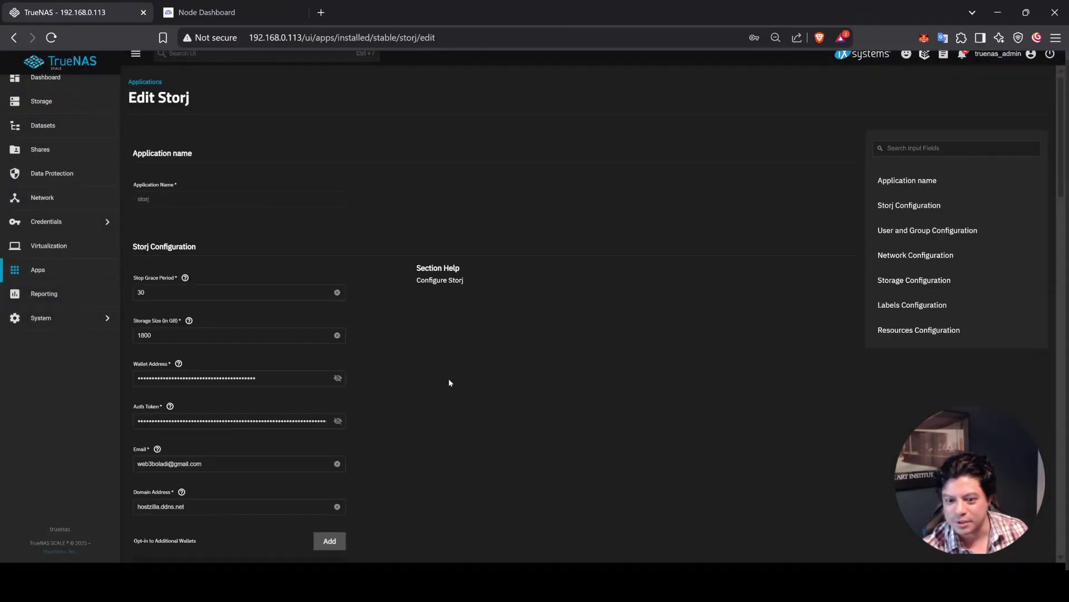
pyautogui.scroll(-20, 450, 389)
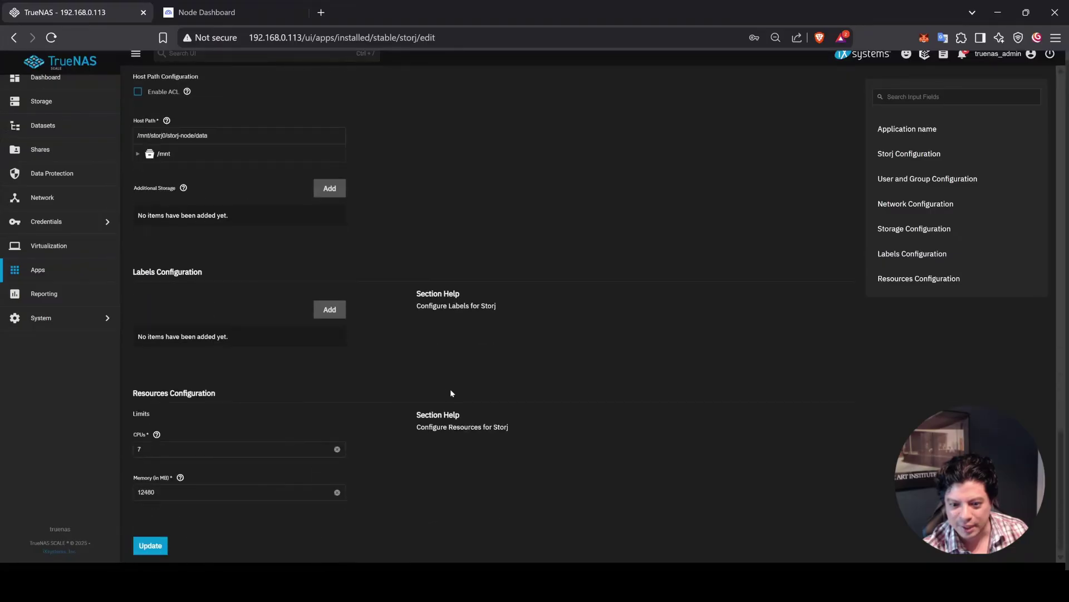
pyautogui.doubleClick(129, 451)
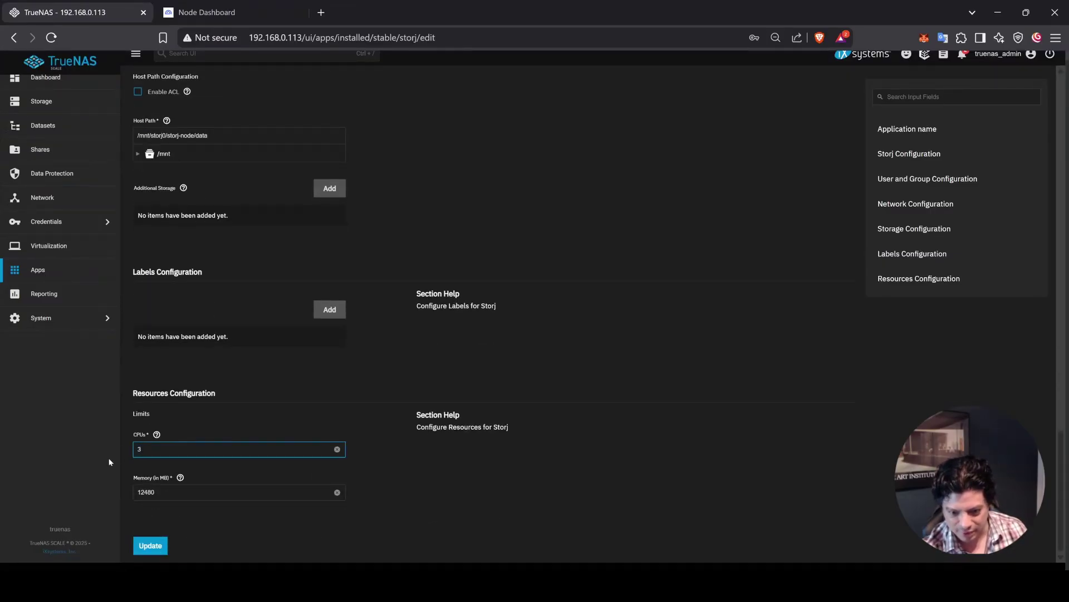
pyautogui.press('Tab')
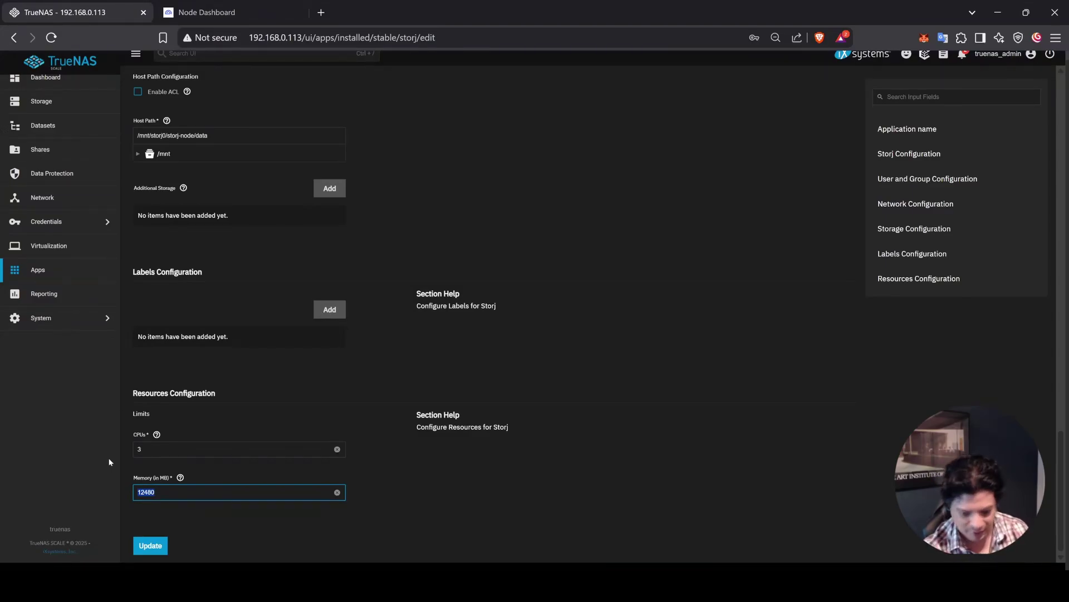
pyautogui.write('8')
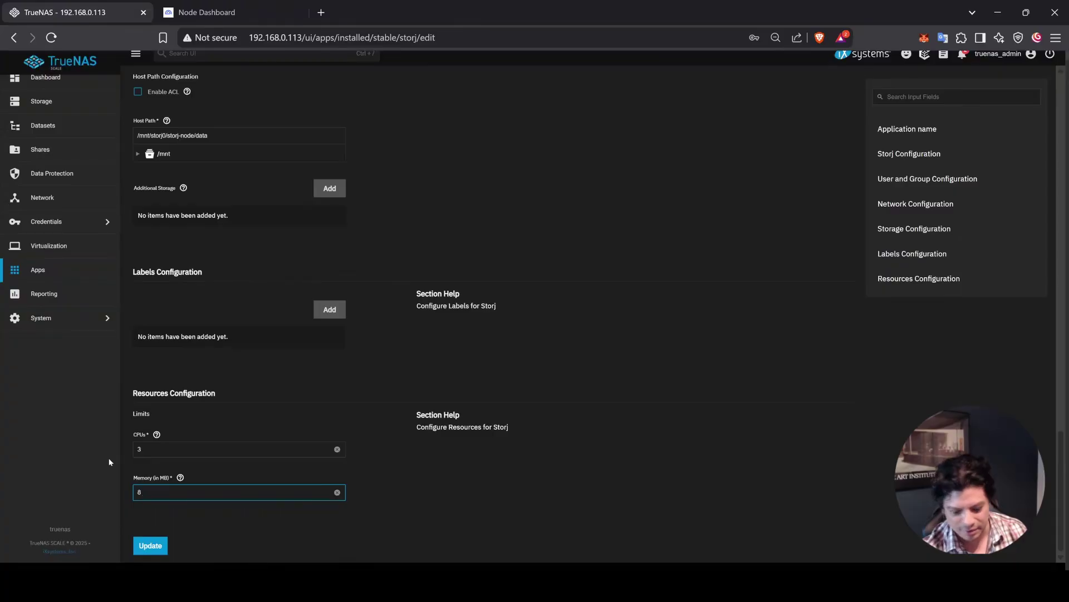
pyautogui.write('000')
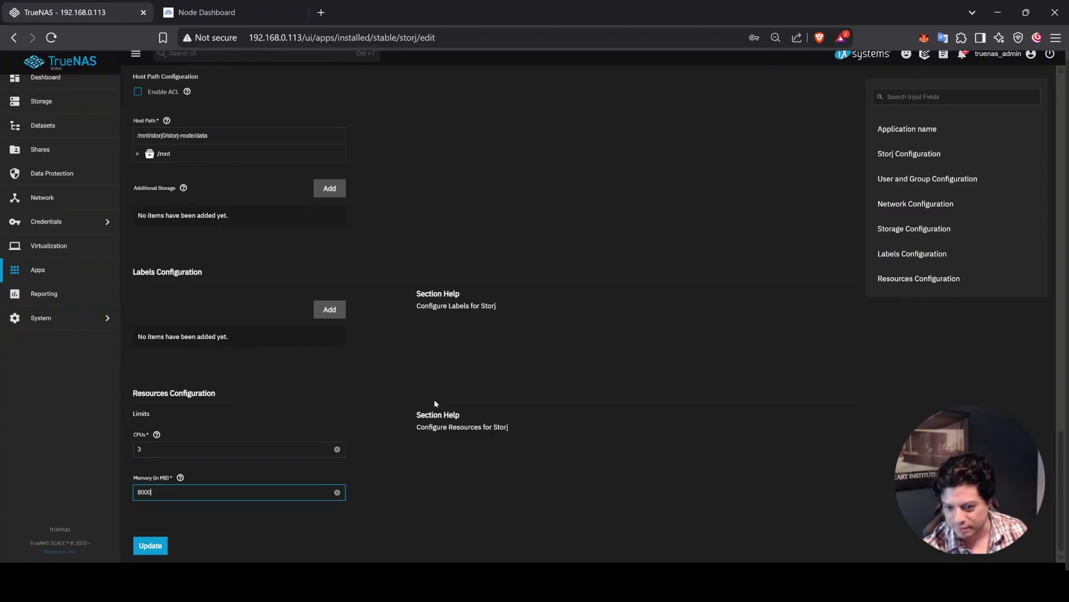
pyautogui.click(435, 402)
pyautogui.scroll(20, 691, 390)
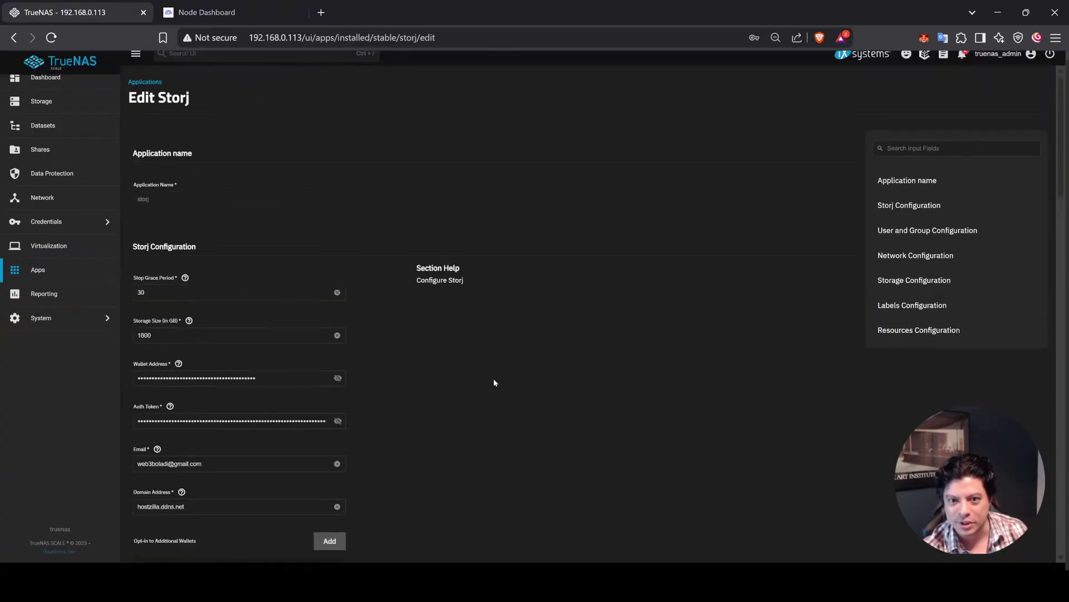
# Step: Set the Storj Storage Size to 10500 GB and save the app update
pyautogui.doubleClick(144, 335)
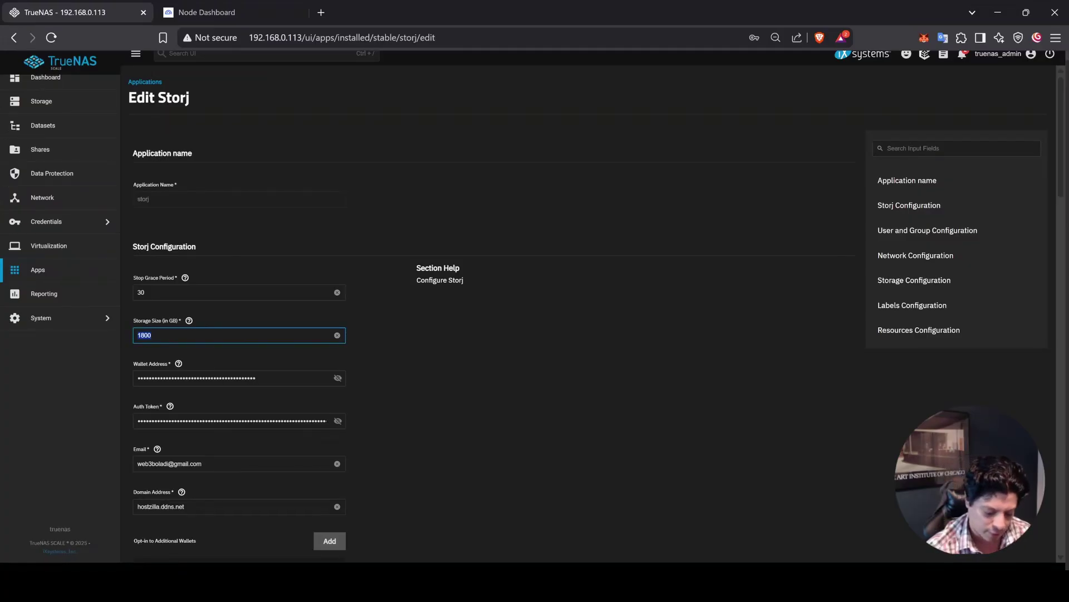
pyautogui.write('105')
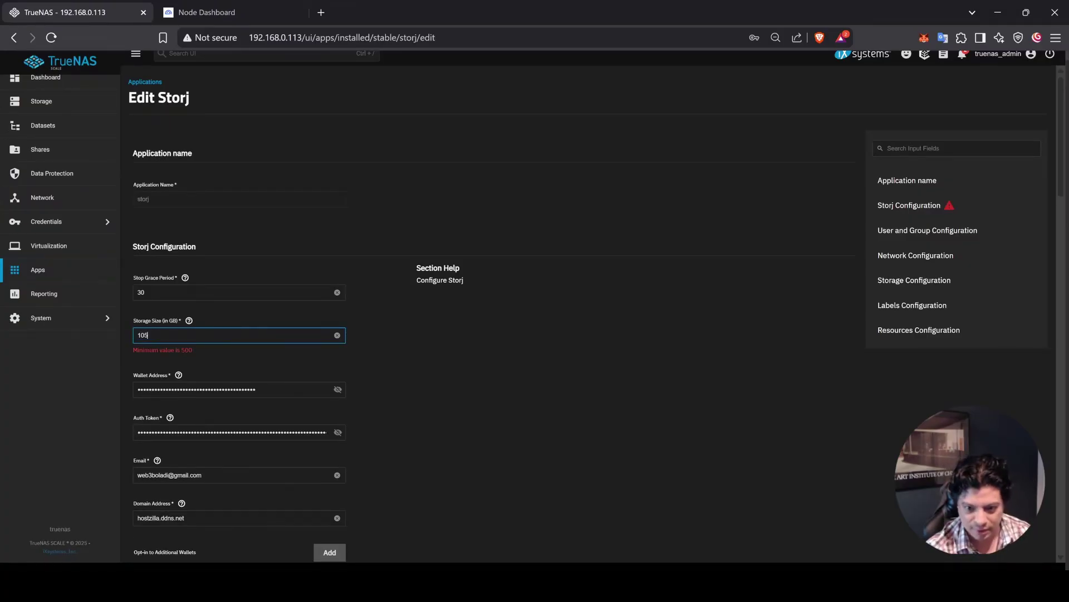
pyautogui.write('00')
pyautogui.click(668, 462)
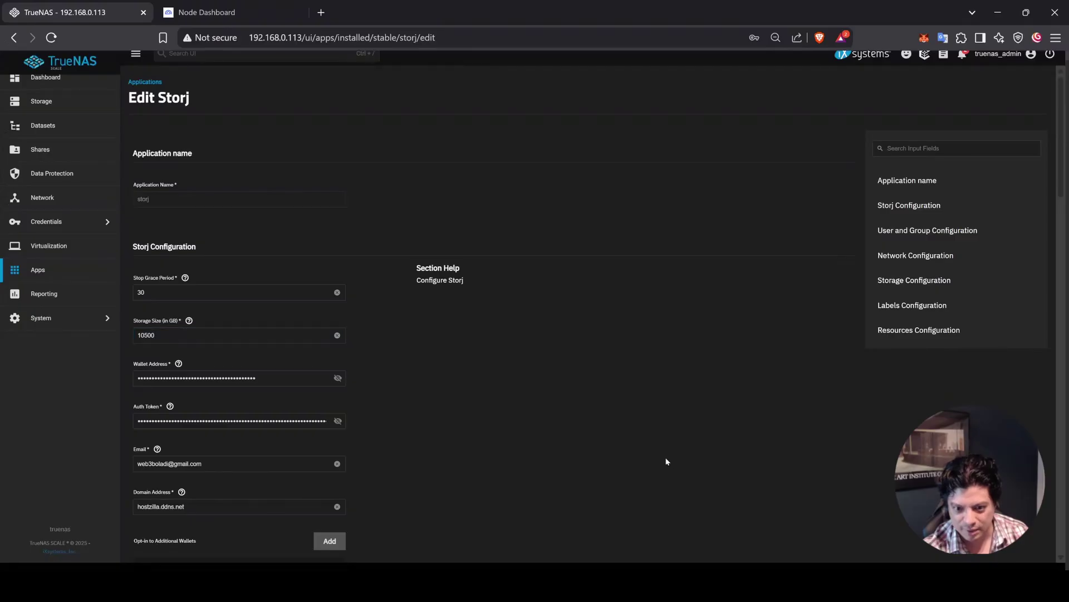
pyautogui.scroll(-3, 435, 423)
pyautogui.scroll(-15, 383, 338)
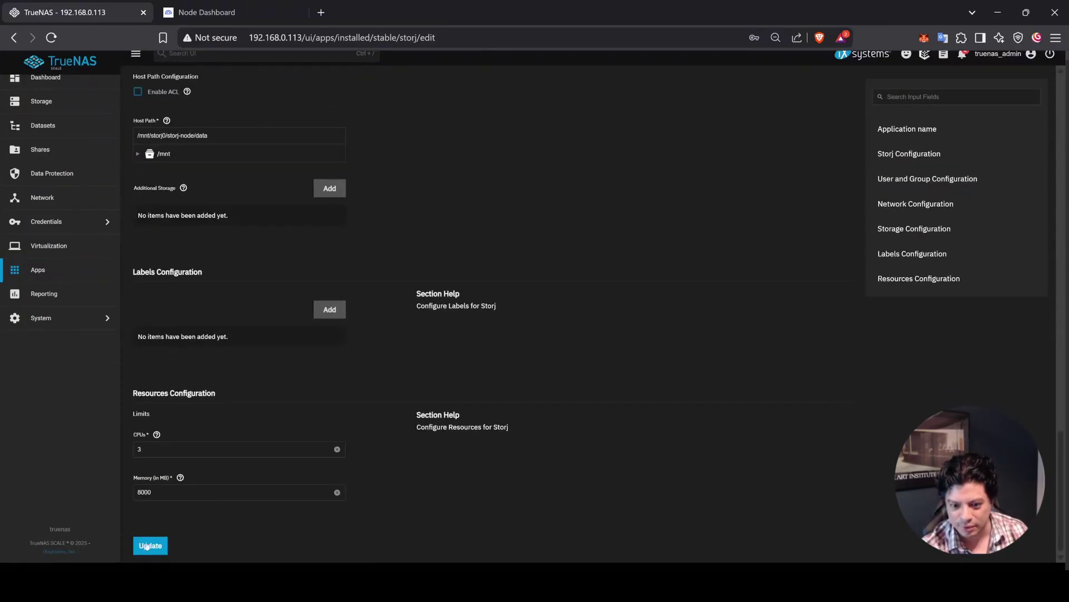
pyautogui.click(150, 546)
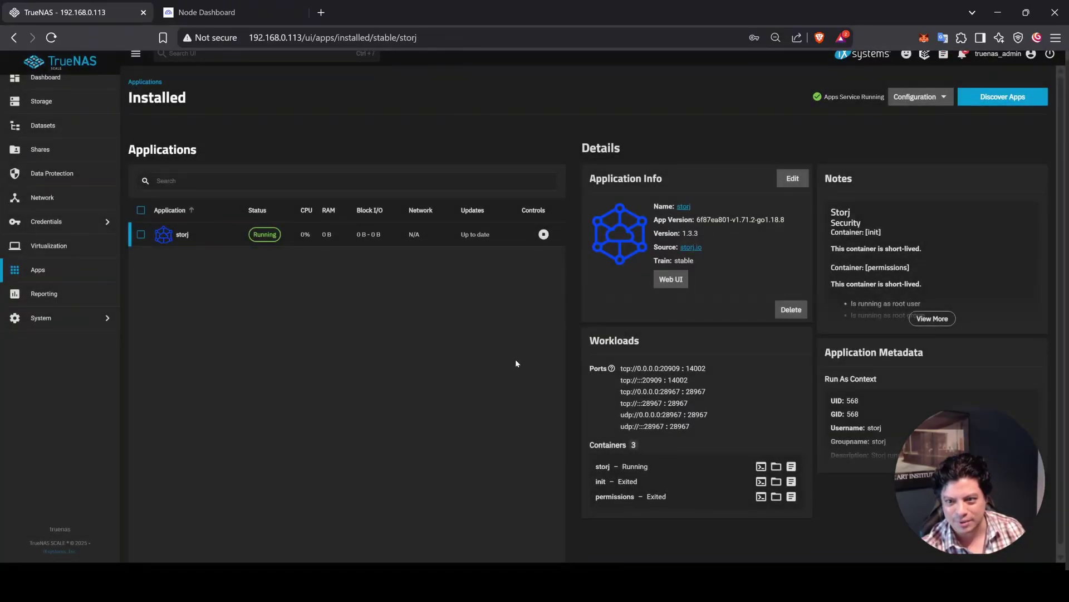
# Step: View the TrueNAS dashboard with storj0 at 10.77 TiB free, then go back to the Storj Node Dashboard
pyautogui.scroll(1, 44, 103)
pyautogui.click(64, 87)
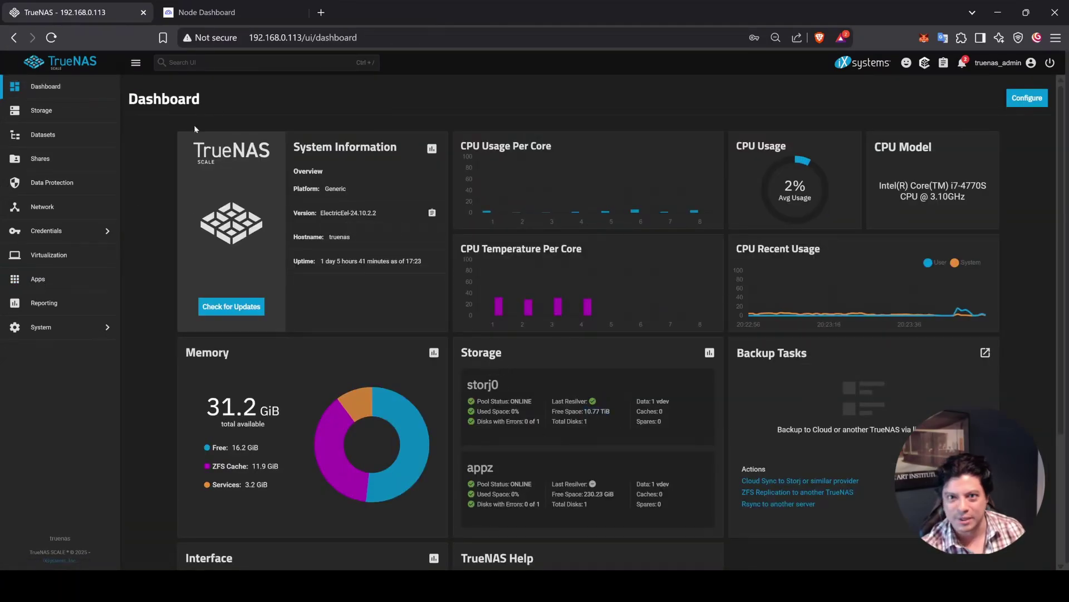
pyautogui.click(207, 12)
# Step: Reload the Node Dashboard and check Disk Utilization showing 10.5TB total and 10.5TB free
pyautogui.scroll(-1, 686, 501)
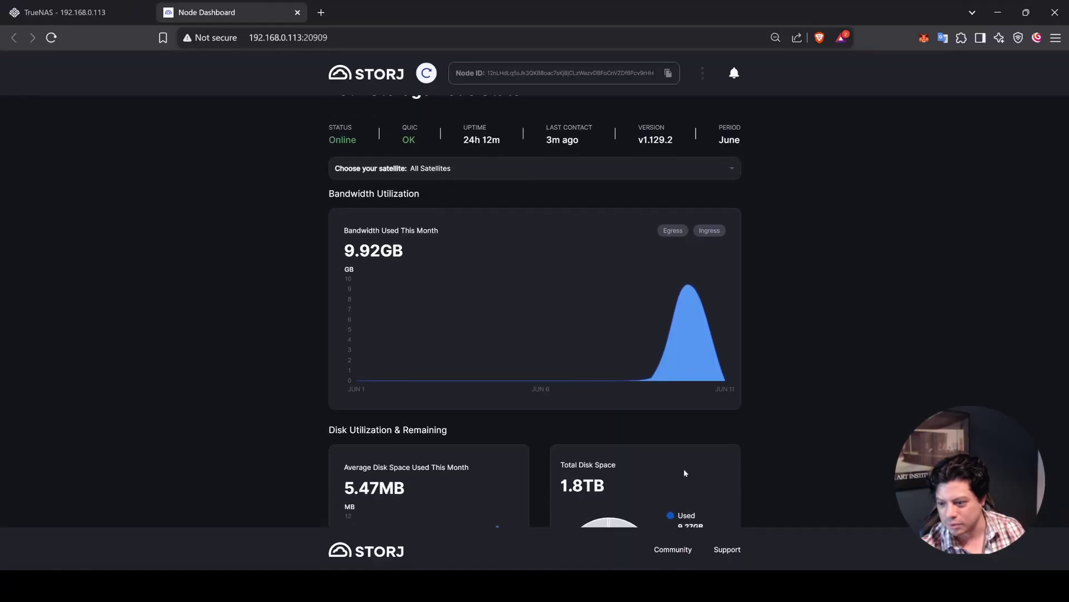
pyautogui.click(52, 38)
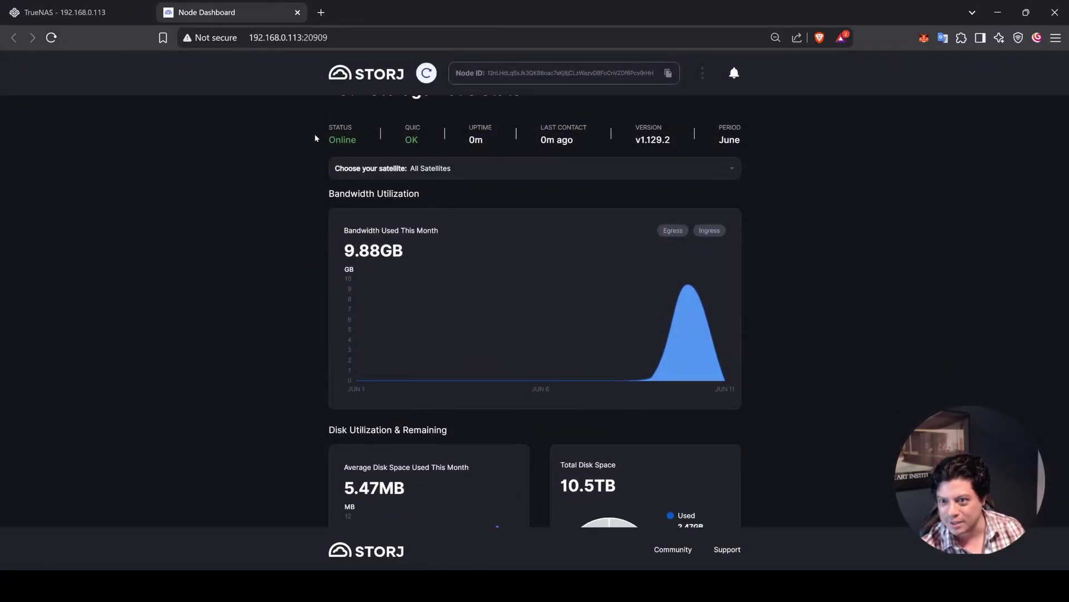
pyautogui.scroll(-2, 342, 324)
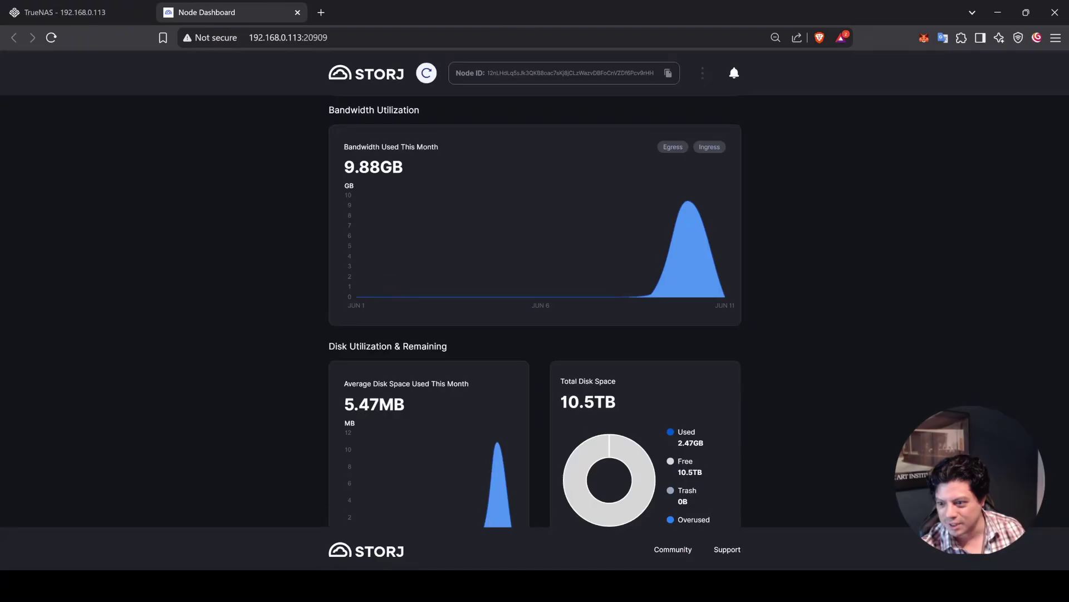
pyautogui.scroll(-5, 728, 431)
pyautogui.scroll(-3, 731, 426)
pyautogui.scroll(9, 784, 440)
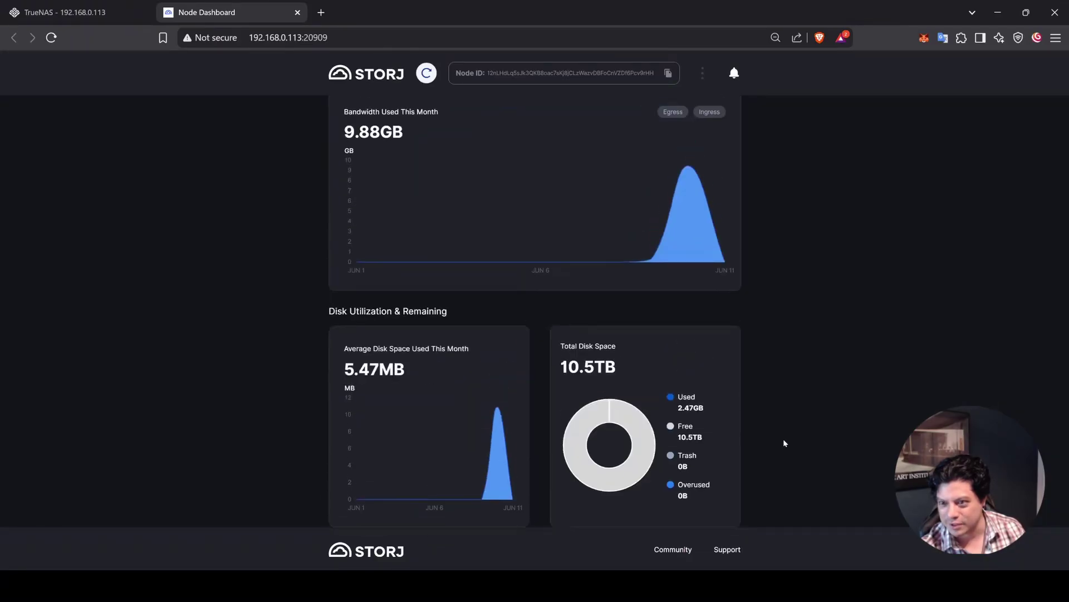